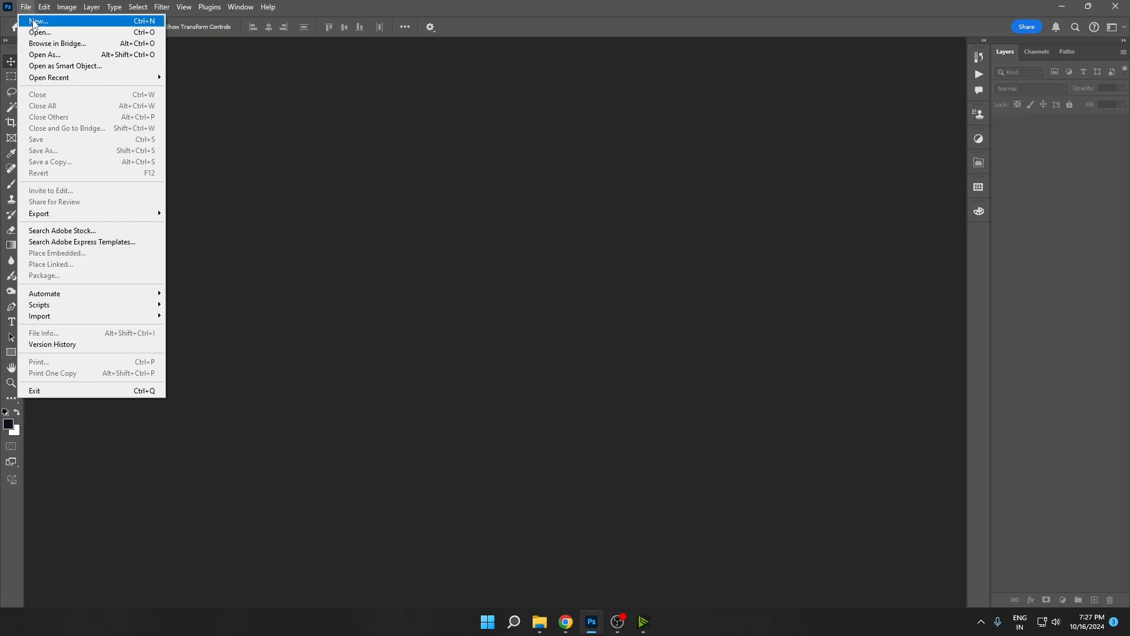
Step: Base the new document on the Landscape, 6 x 4 photo preset, with its units in inches
drag(346, 97, 351, 104)
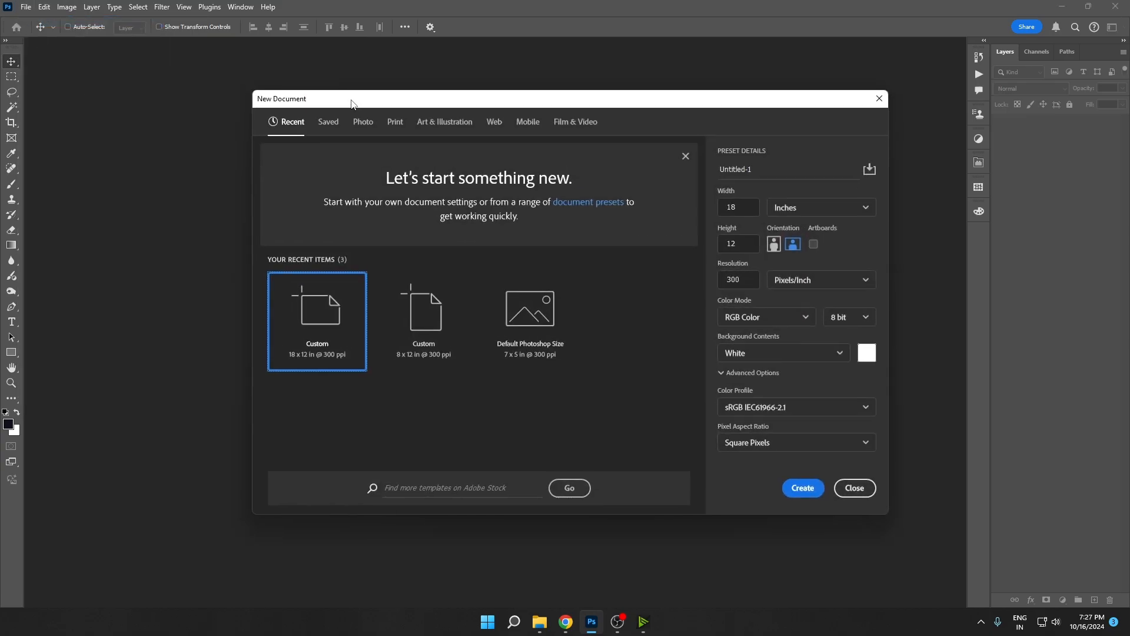
click(363, 121)
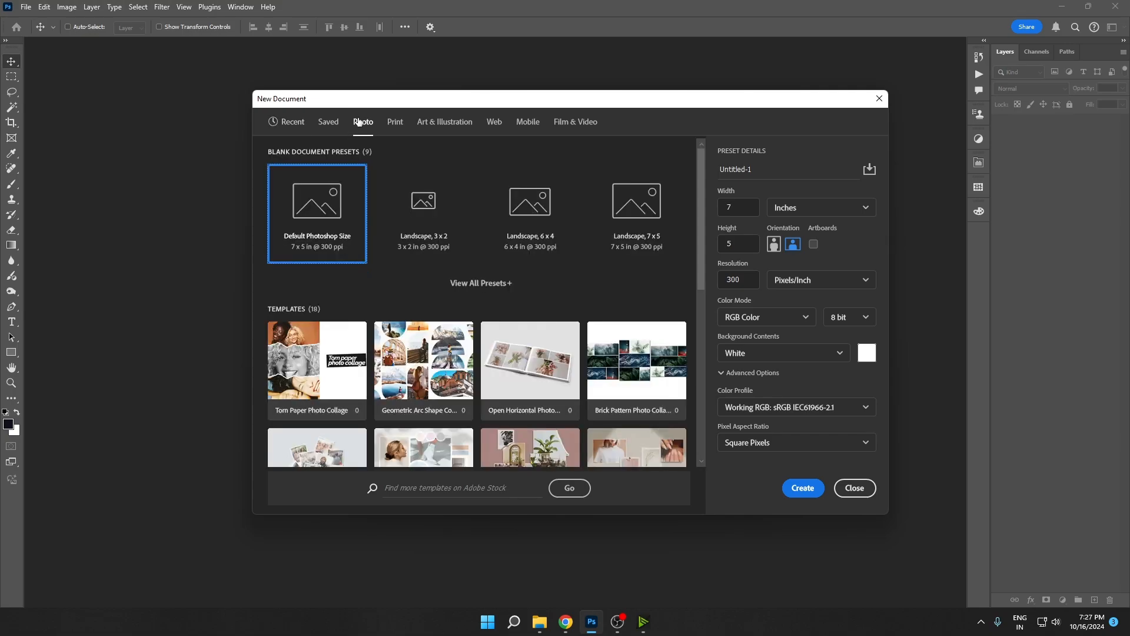
click(416, 198)
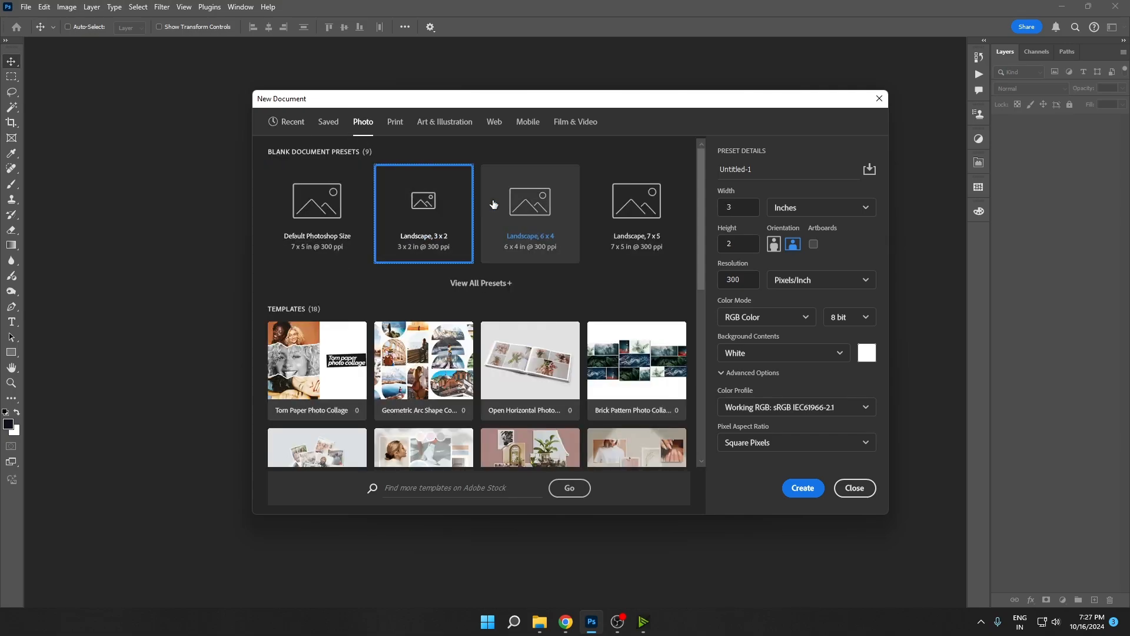
click(518, 203)
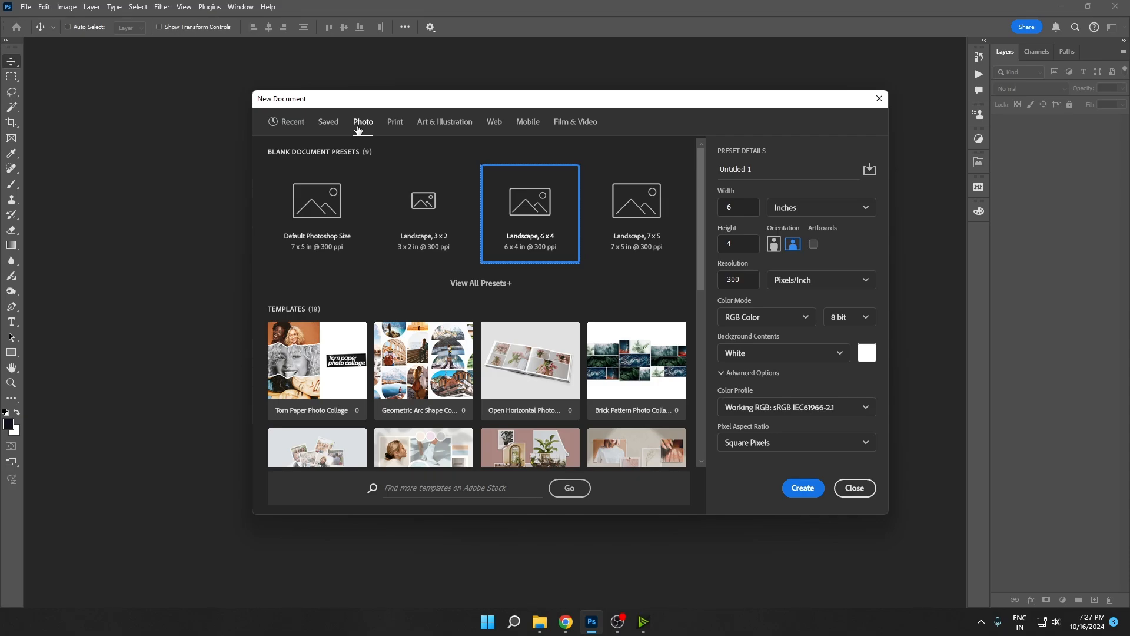
click(815, 208)
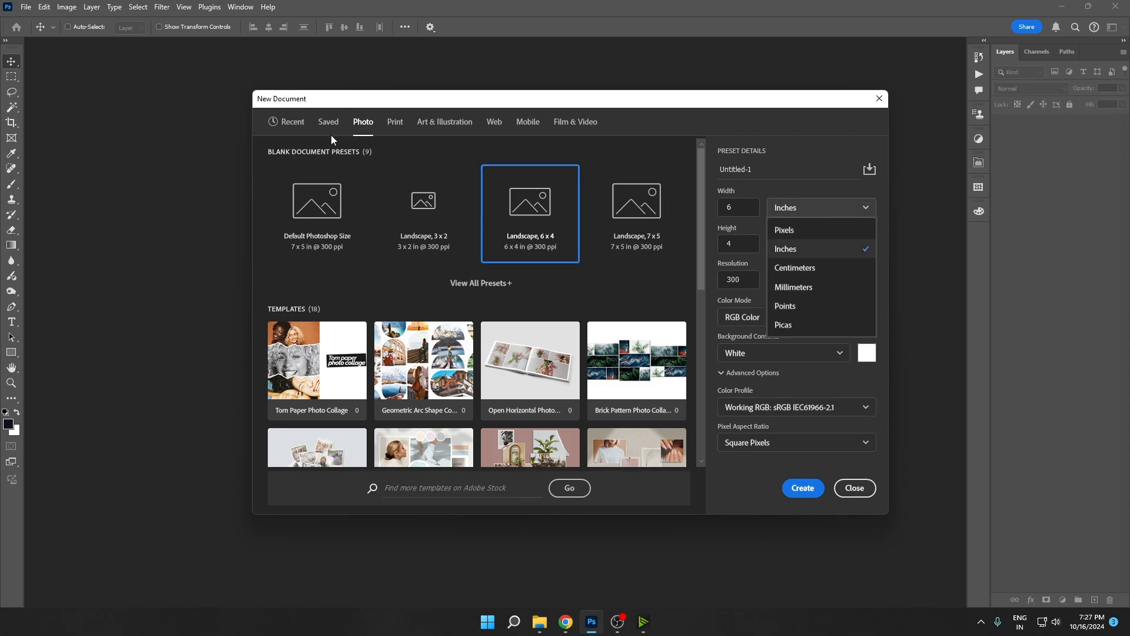
click(425, 200)
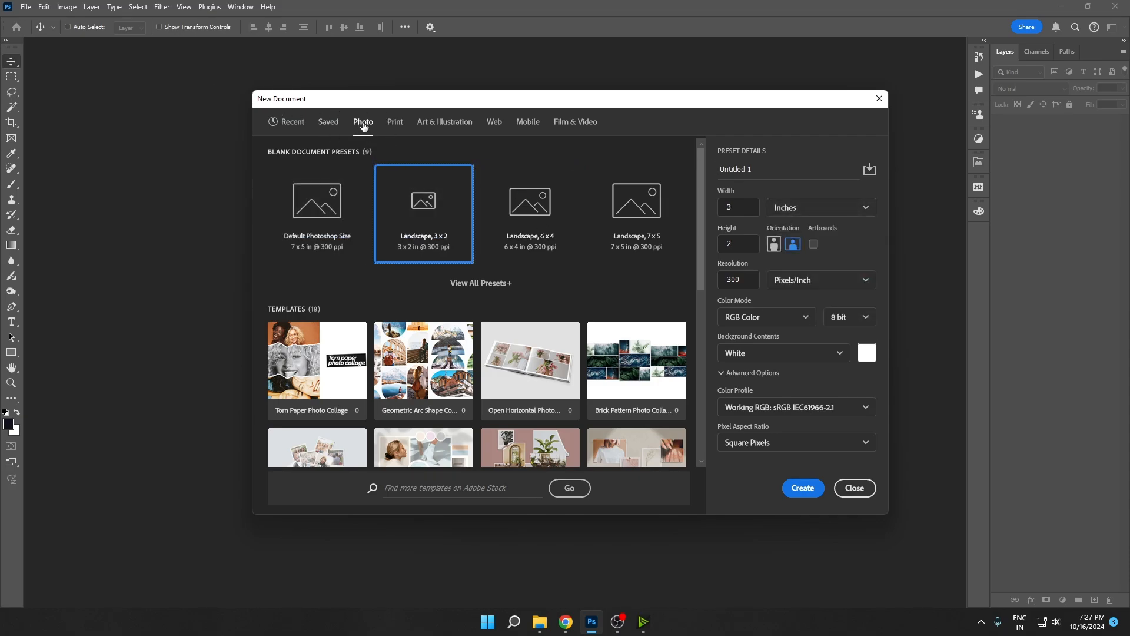
click(521, 221)
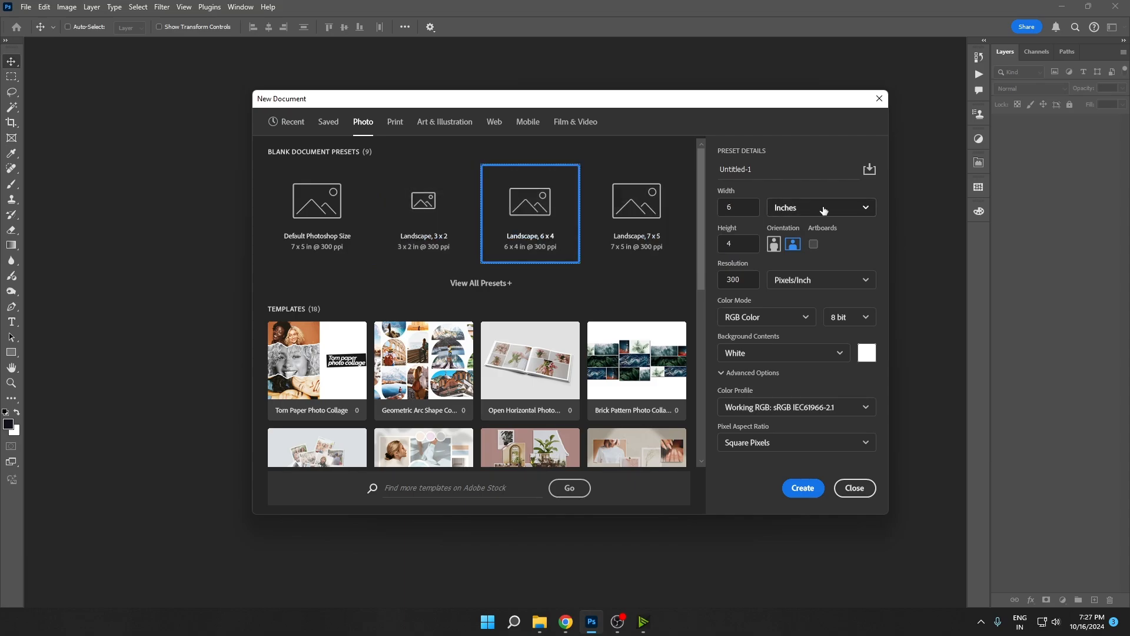
click(823, 211)
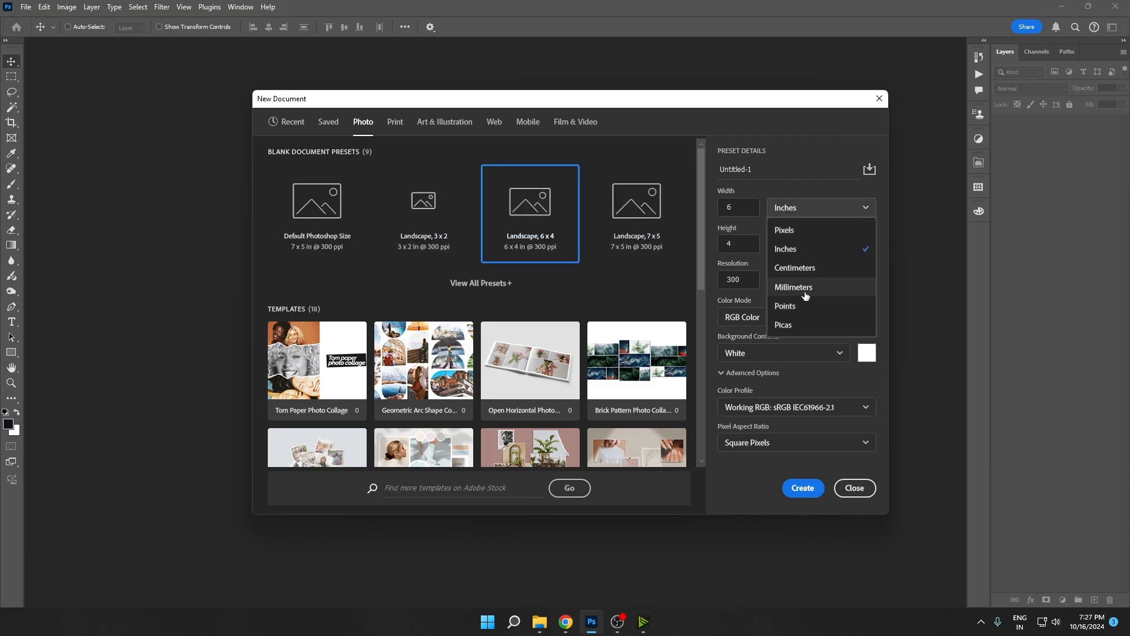
click(807, 254)
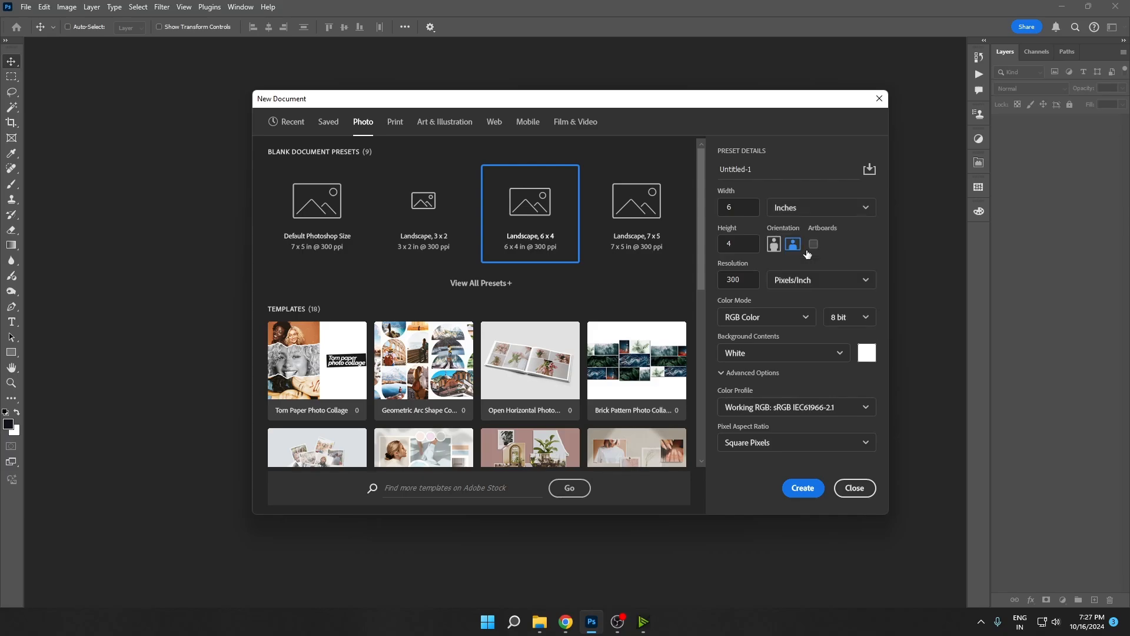
Step: Try giving the new document a width of 12 inches and a height of 36 inches
double_click(719, 216)
text(12)
double_click(749, 246)
text(36)
click(744, 212)
key(Down)
key(Tab)
click(736, 209)
text(12)
key(Tab)
text(306)
Step: Set the document height to 12 inches and the width to 36 inches, and create the document
click(751, 203)
drag(739, 244, 694, 245)
text(12)
drag(740, 208, 698, 216)
text(3)
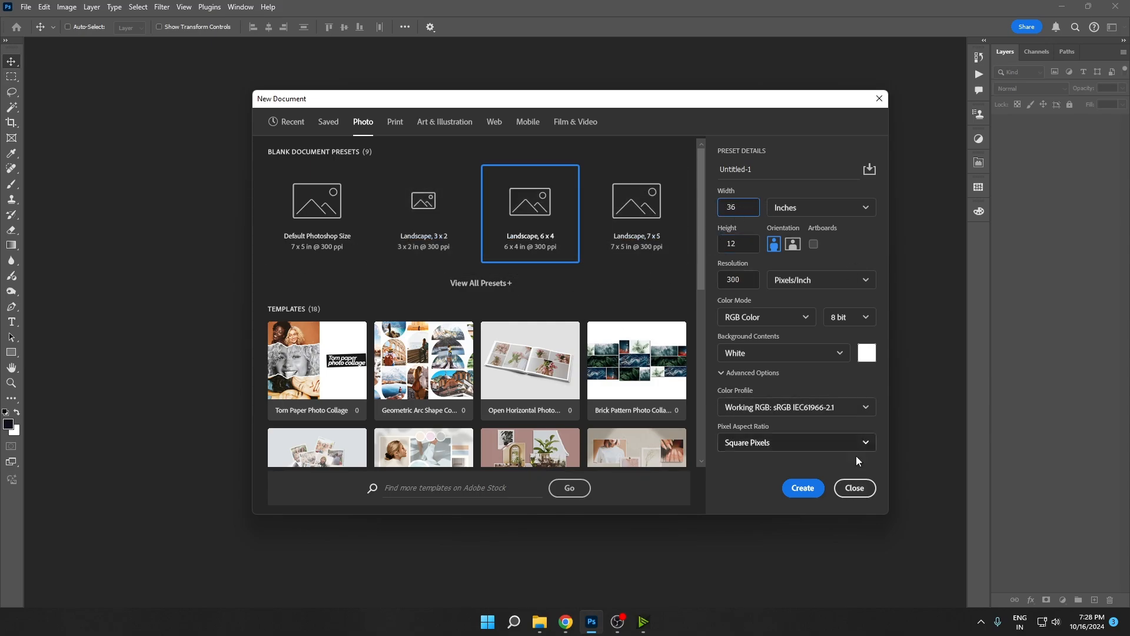
click(801, 491)
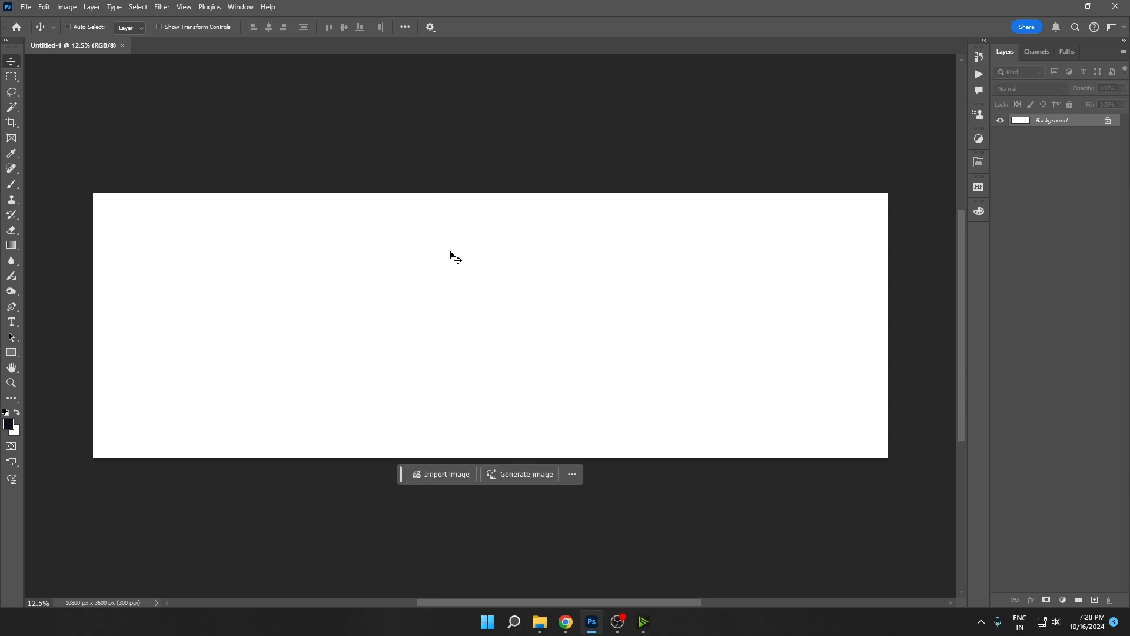
Step: Show the rulers around the blank page and set their units to inches
drag(433, 255, 440, 257)
drag(458, 266, 456, 267)
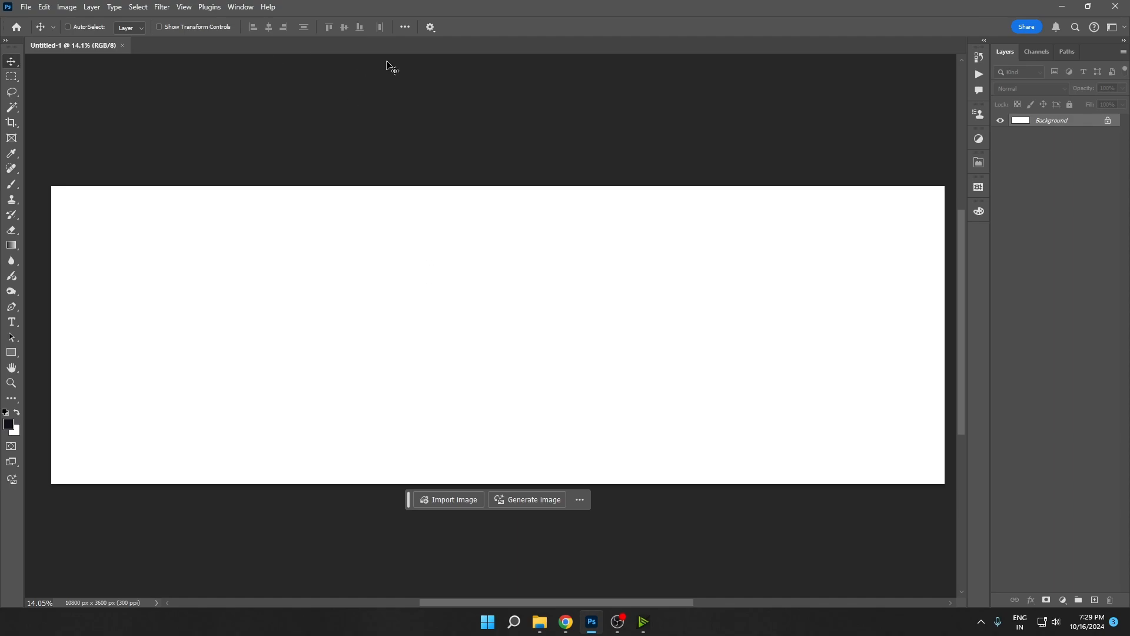
key(ctrl+r)
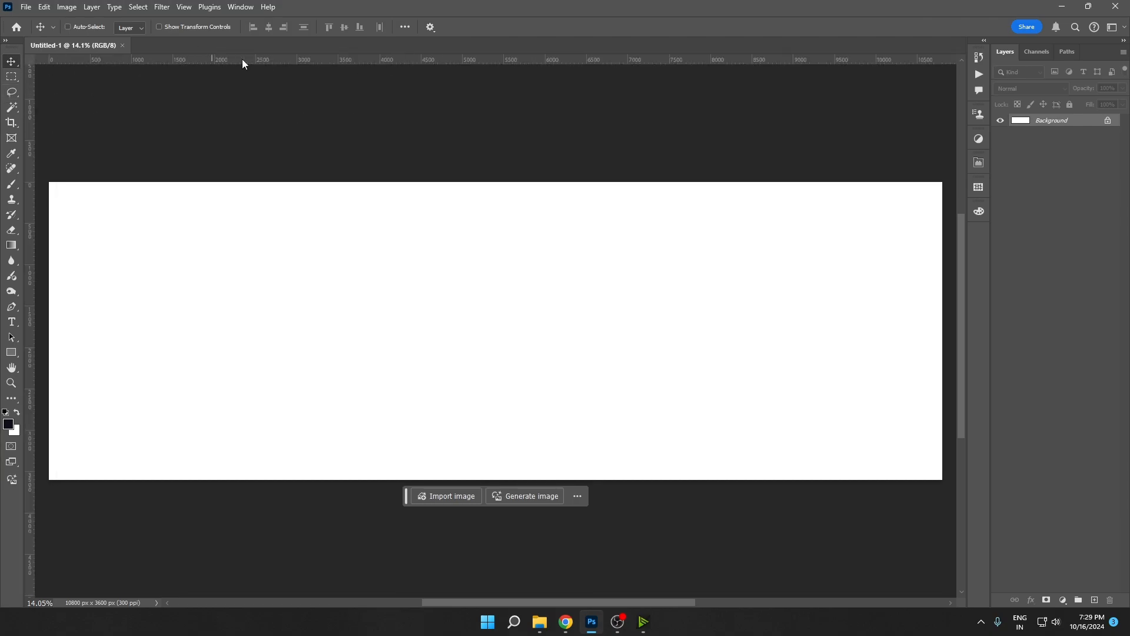
right_click(338, 60)
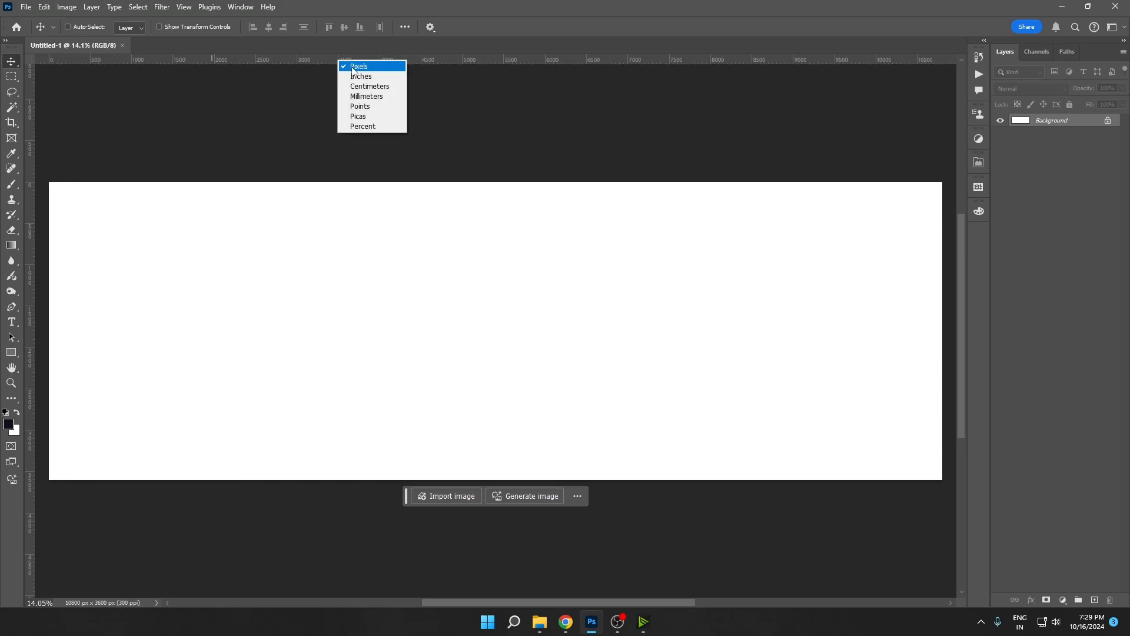
click(356, 77)
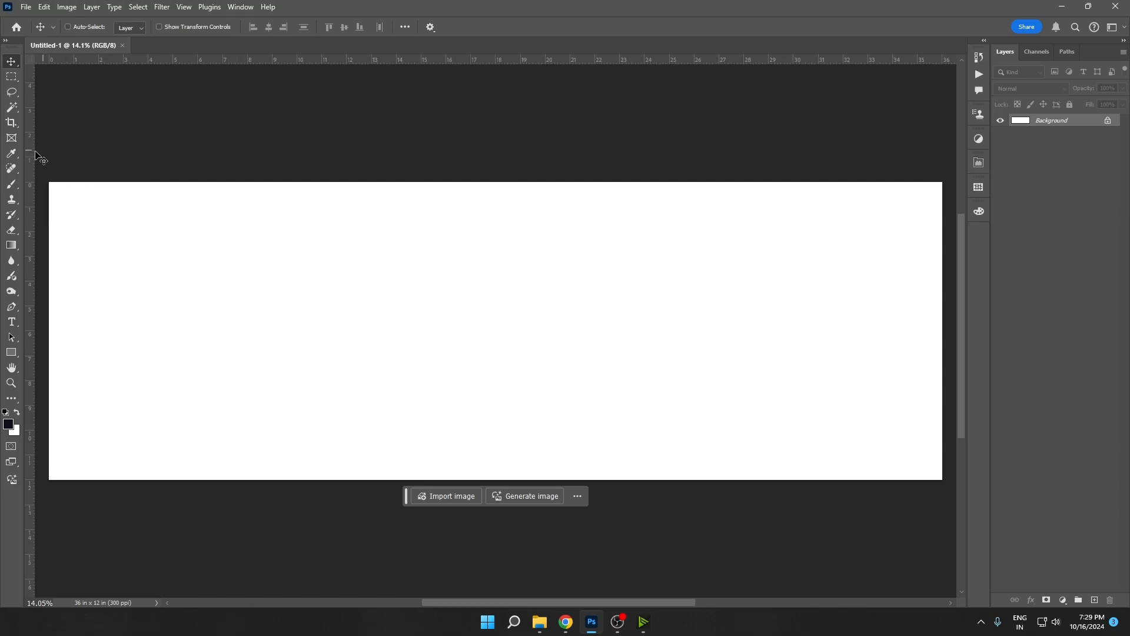
Step: Place centre guides at 18 in vertical and 6 in horizontal, plus vertical guides at about 17.5 in and 18.5 in
drag(34, 153, 496, 147)
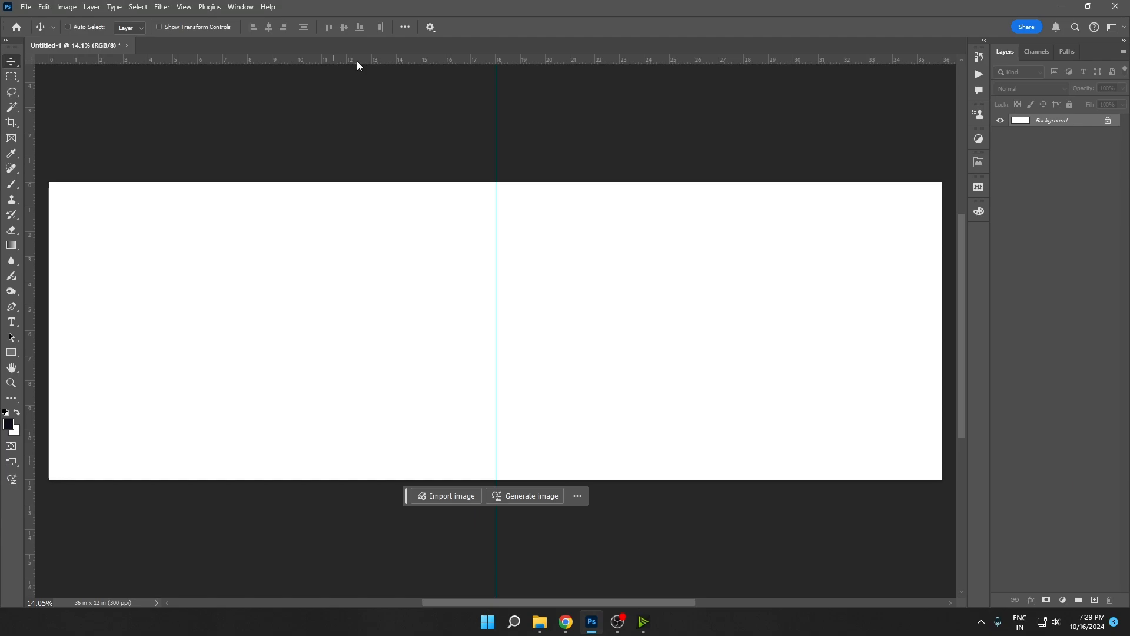
drag(360, 61, 348, 331)
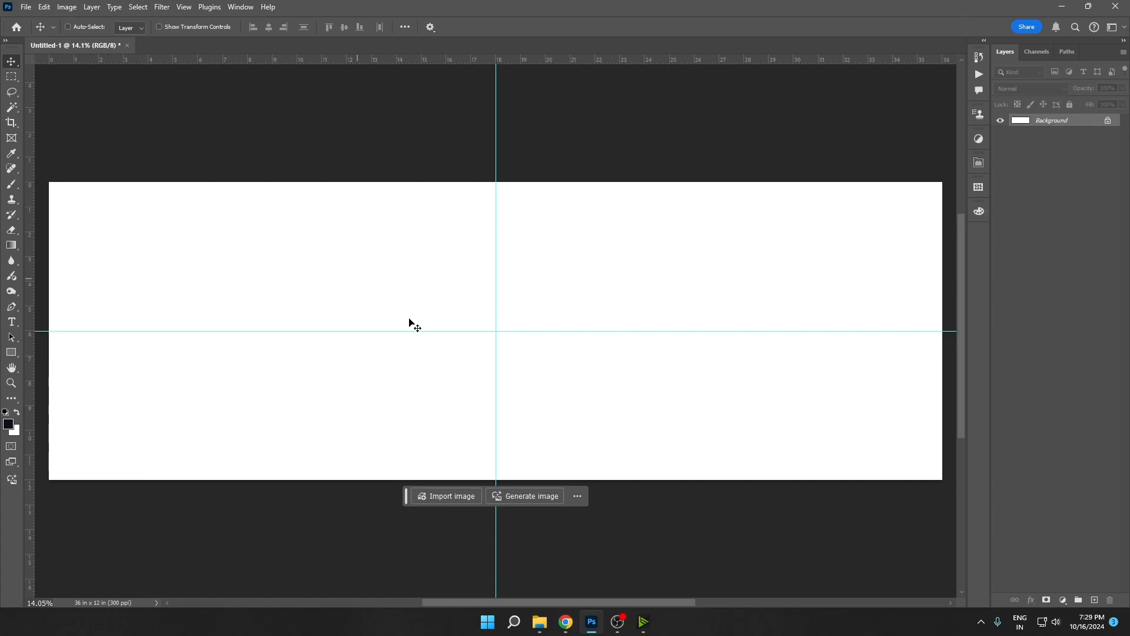
scroll(499, 334, up, 7)
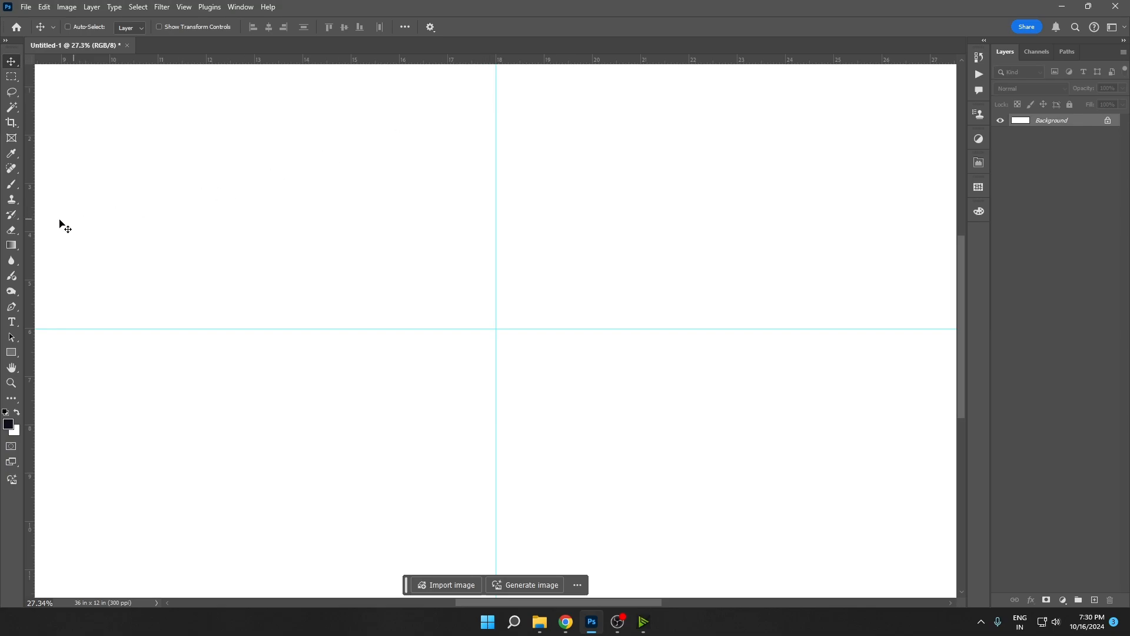
drag(34, 219, 472, 171)
drag(30, 286, 489, 218)
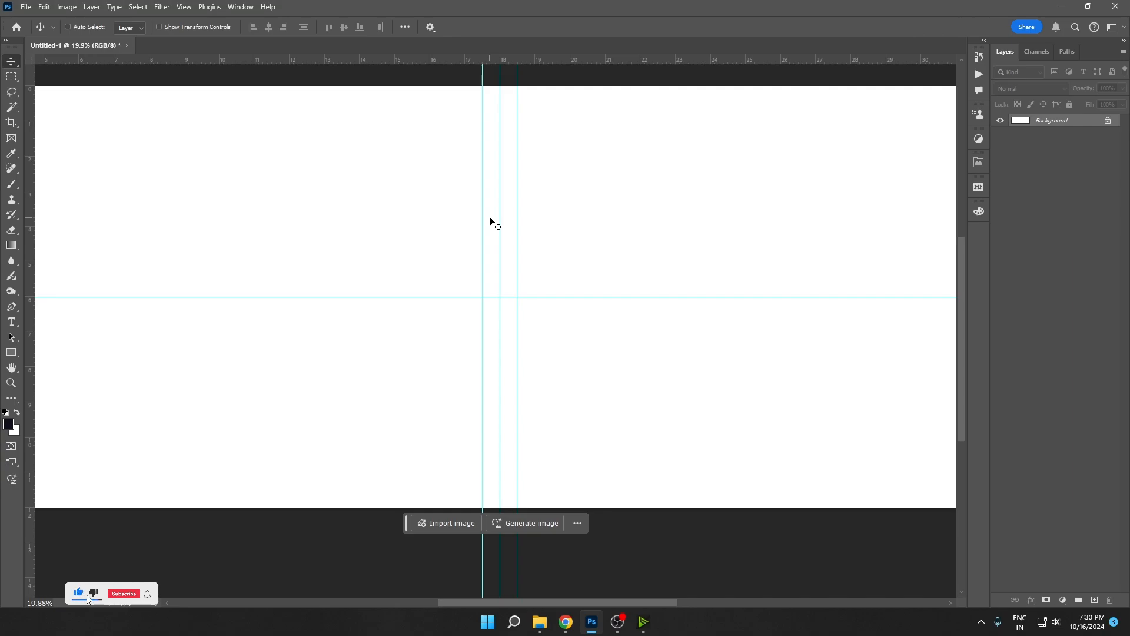
drag(481, 219, 462, 207)
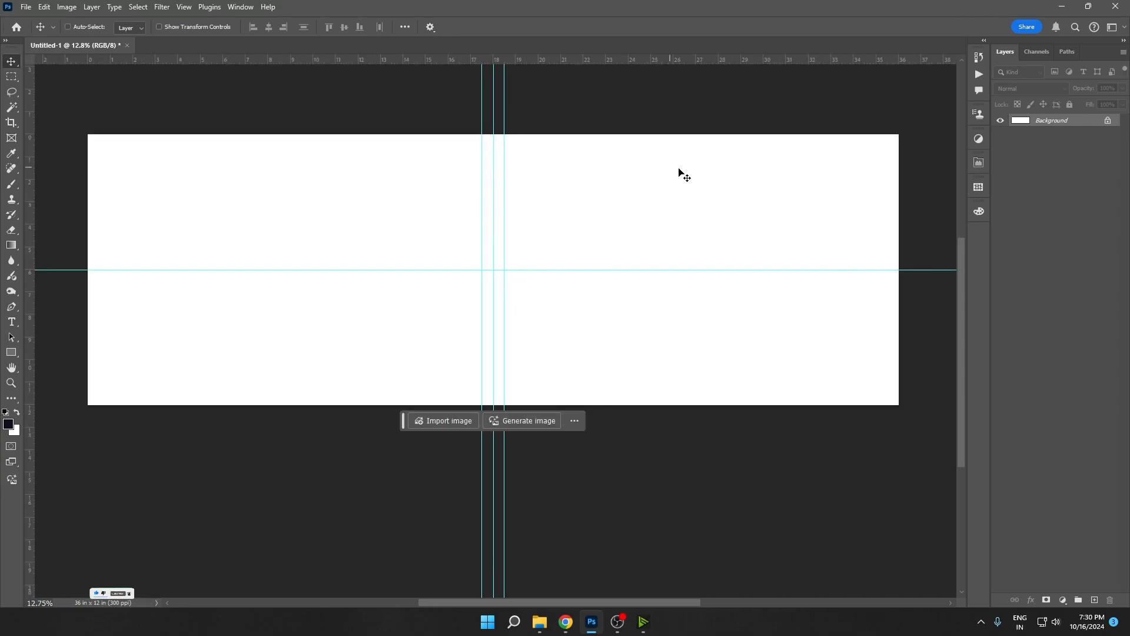
Step: Place margin guides about 0.5 in inside the page's upper edge and its right-hand edge
scroll(529, 158, up, 2)
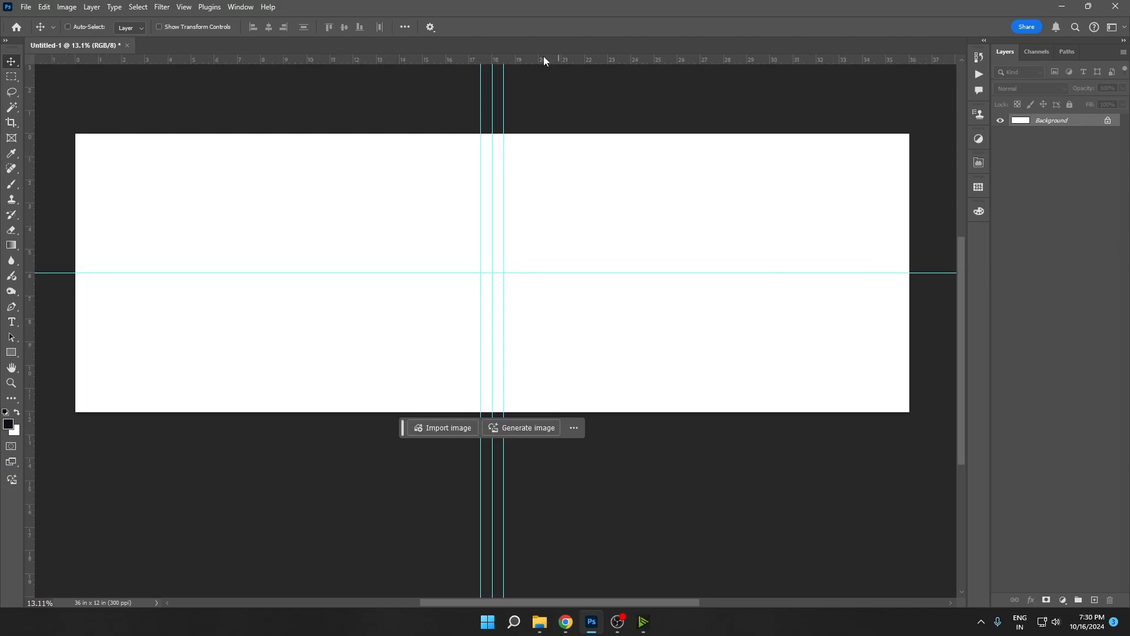
scroll(532, 108, up, 4)
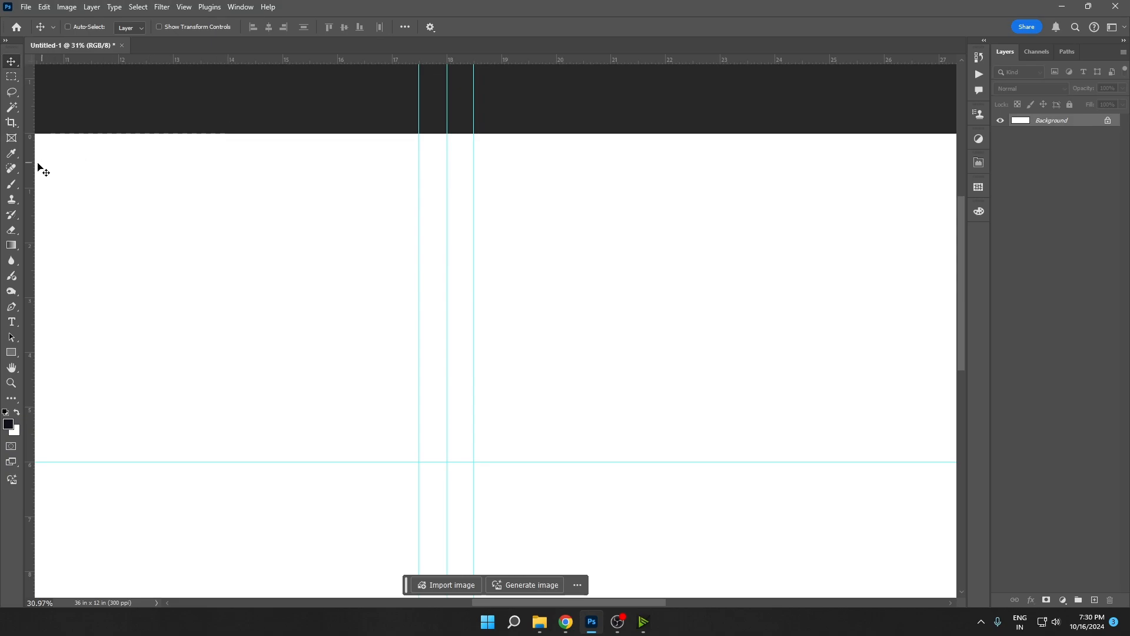
drag(80, 59, 83, 161)
scroll(278, 167, down, 4)
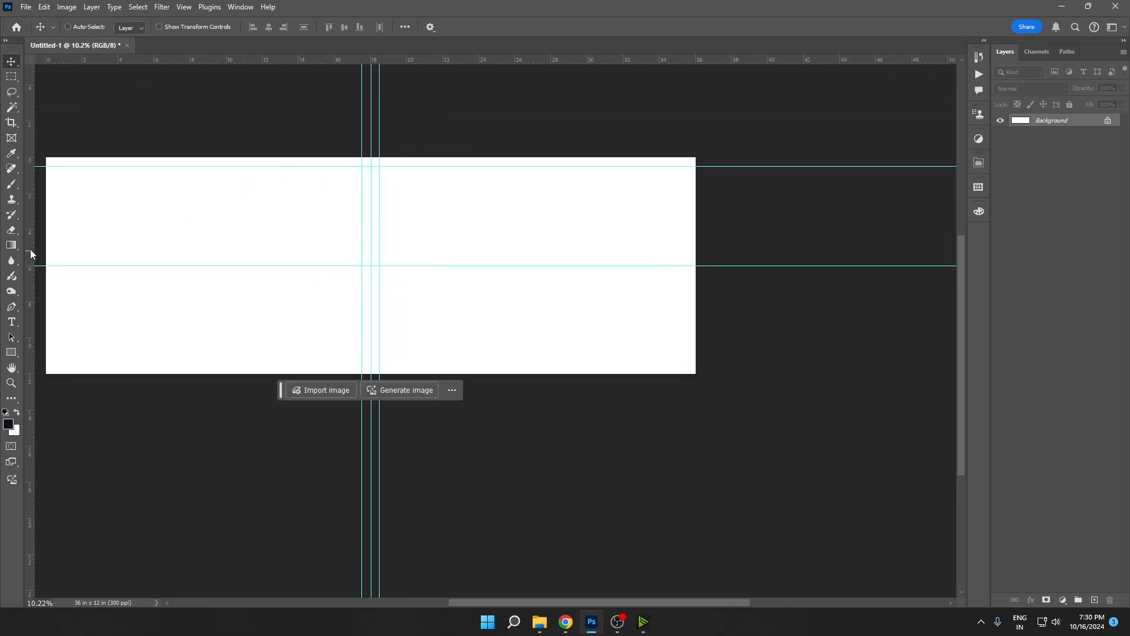
drag(32, 251, 683, 286)
scroll(682, 285, up, 6)
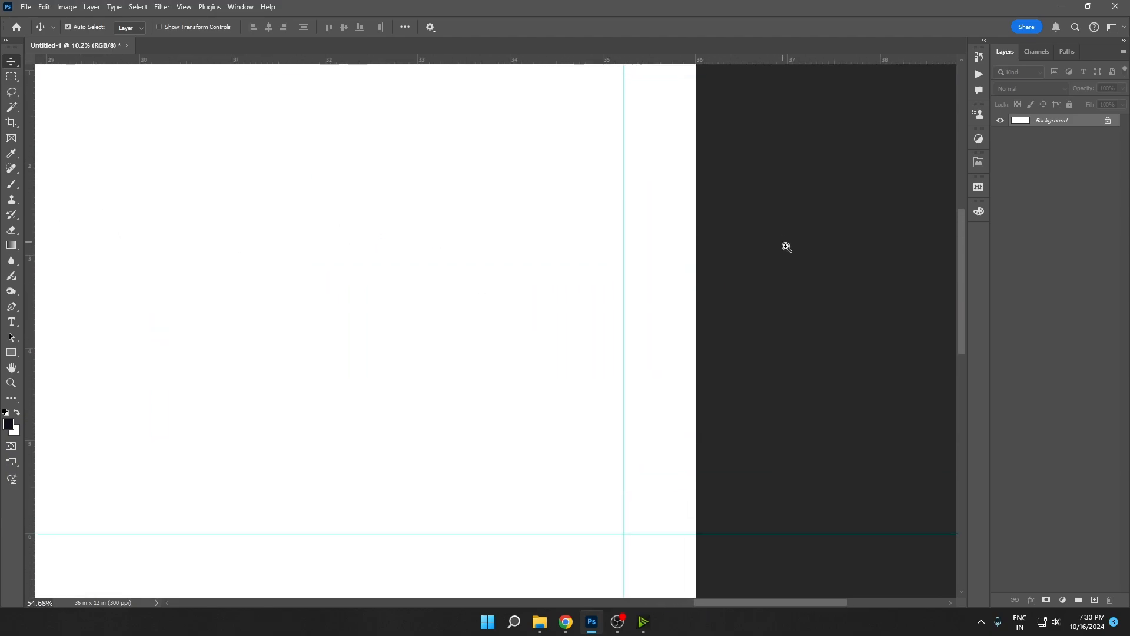
drag(622, 170, 647, 168)
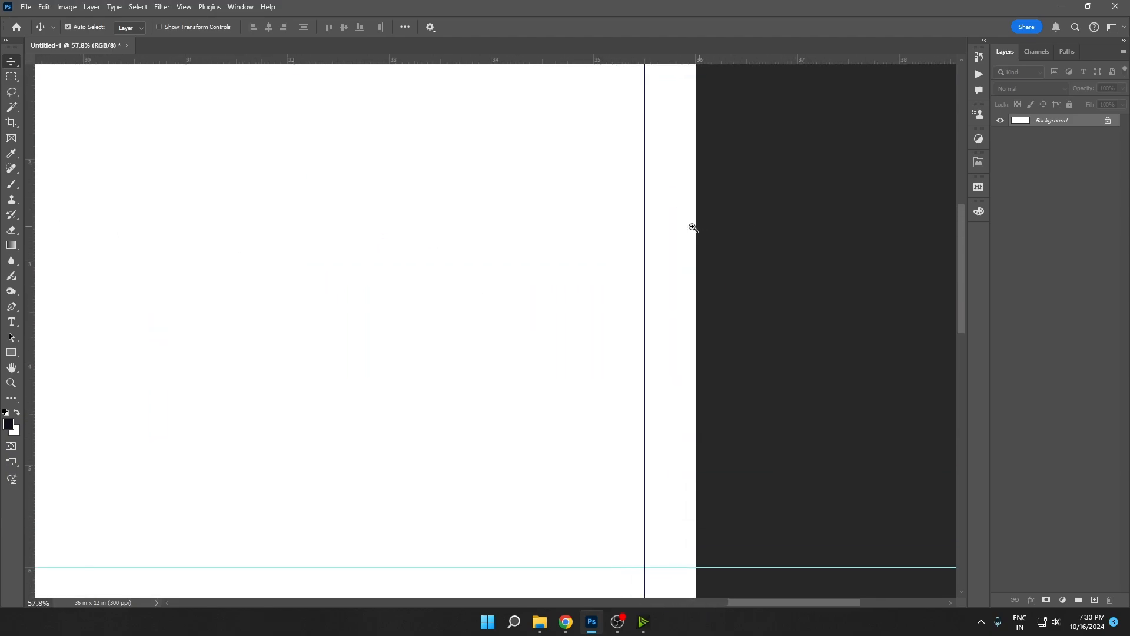
Step: Place margin guides about 0.5 in inside the page's lower edge and its left-hand edge
scroll(694, 227, down, 6)
drag(186, 60, 169, 385)
scroll(123, 417, up, 6)
drag(219, 312, 329, 468)
scroll(245, 282, down, 5)
drag(30, 270, 261, 288)
scroll(531, 321, down, 4)
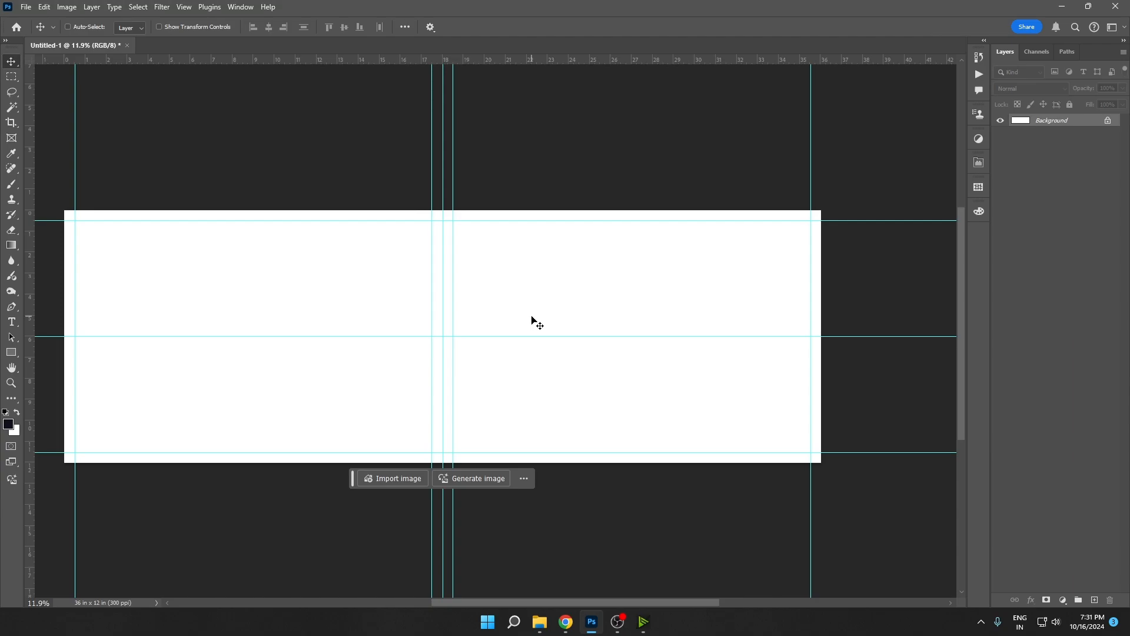
Step: Select the right half of the page with a rectangular marquee from the 18 in centre guide and copy it to a new layer
scroll(484, 308, up, 1)
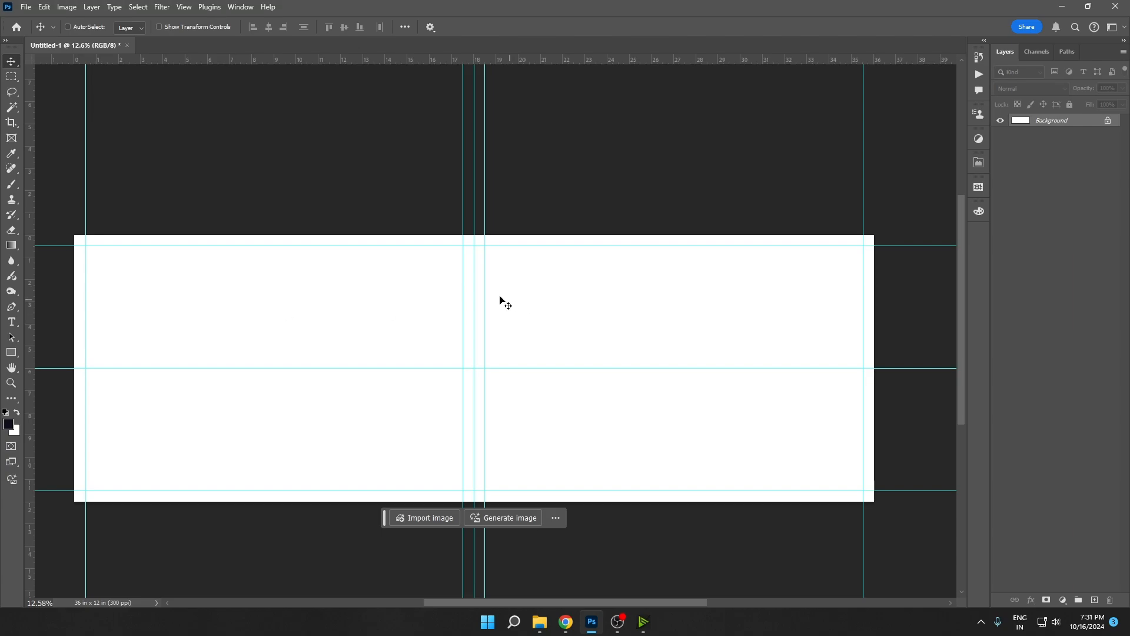
key(m)
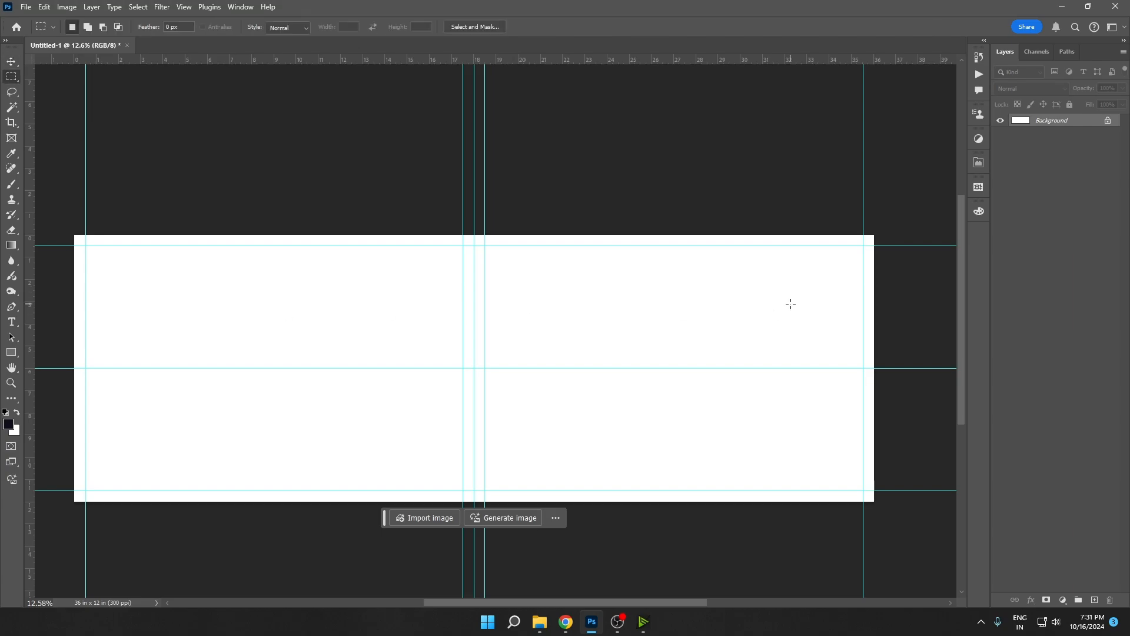
drag(474, 234, 874, 505)
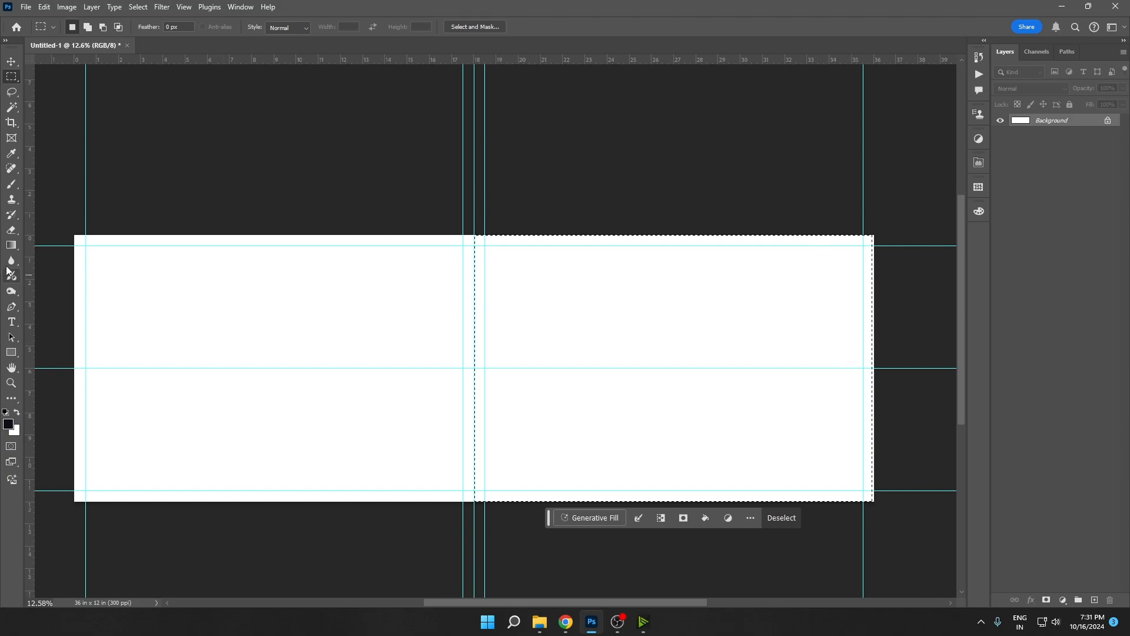
click(8, 64)
click(11, 76)
click(473, 230)
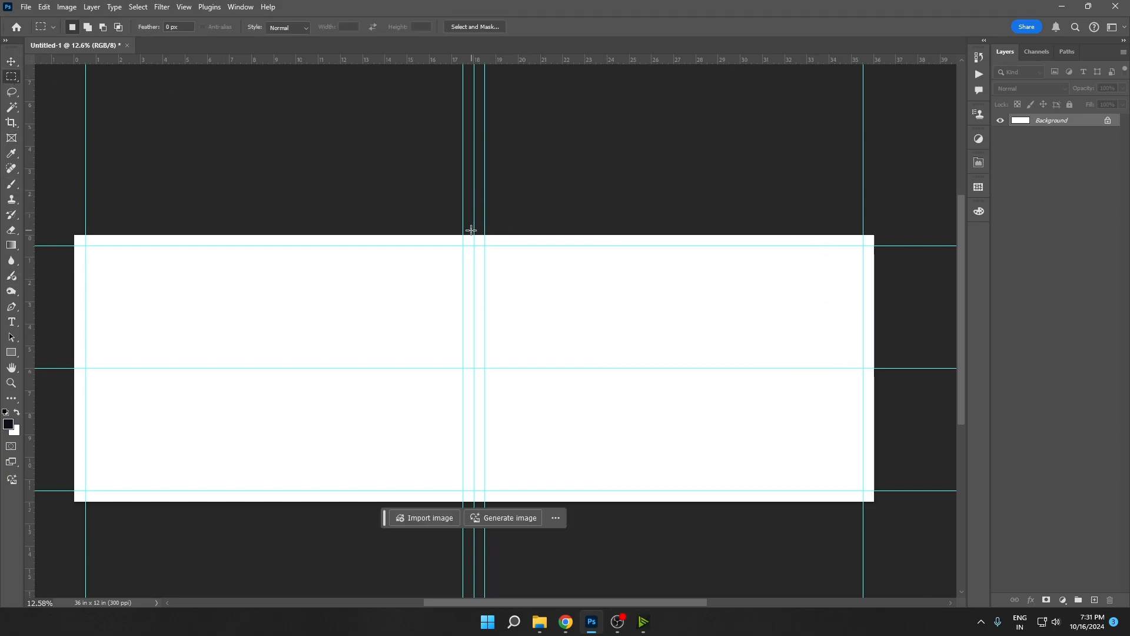
drag(473, 234, 965, 555)
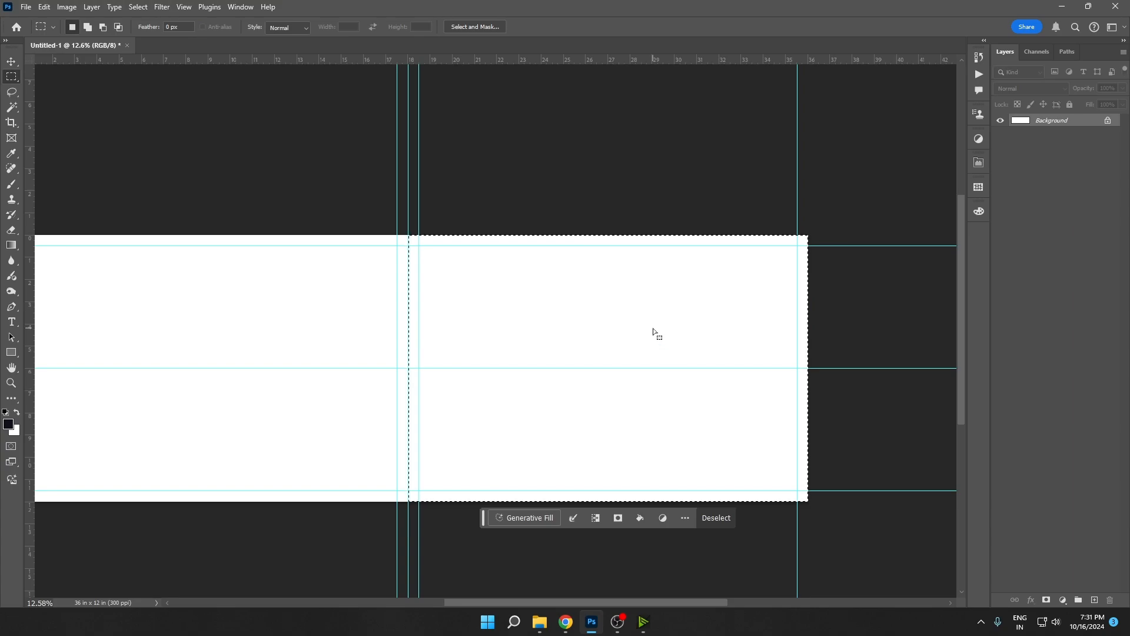
key(ctrl+j)
key(v)
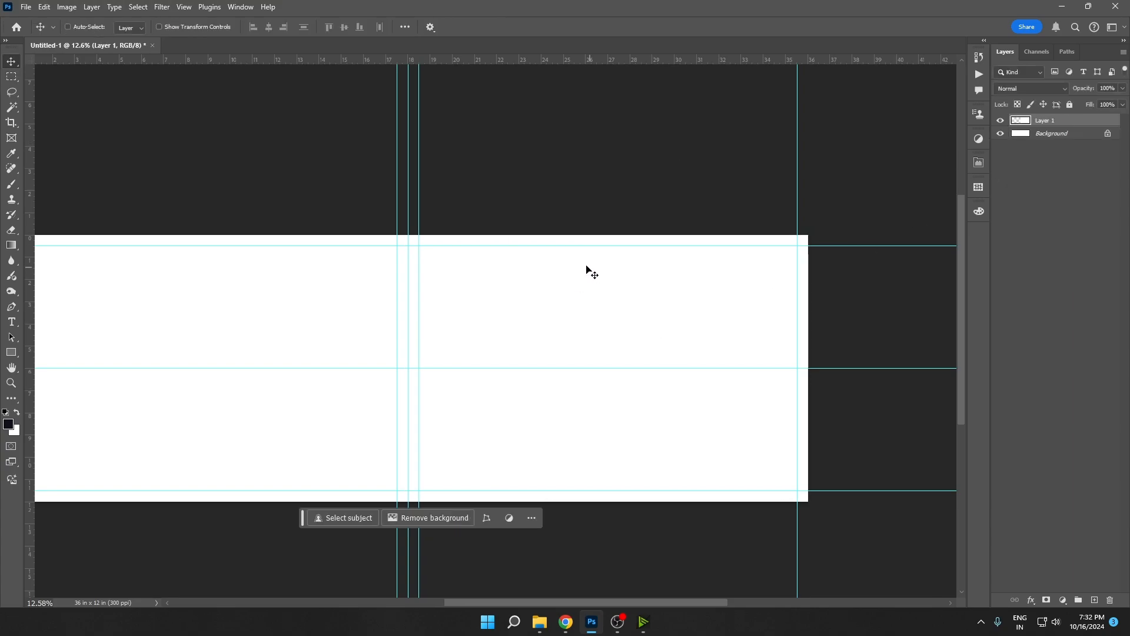
Step: Darken the right-half layer to a mid grey by lowering its Lightness with Hue/Saturation
key(ctrl+u)
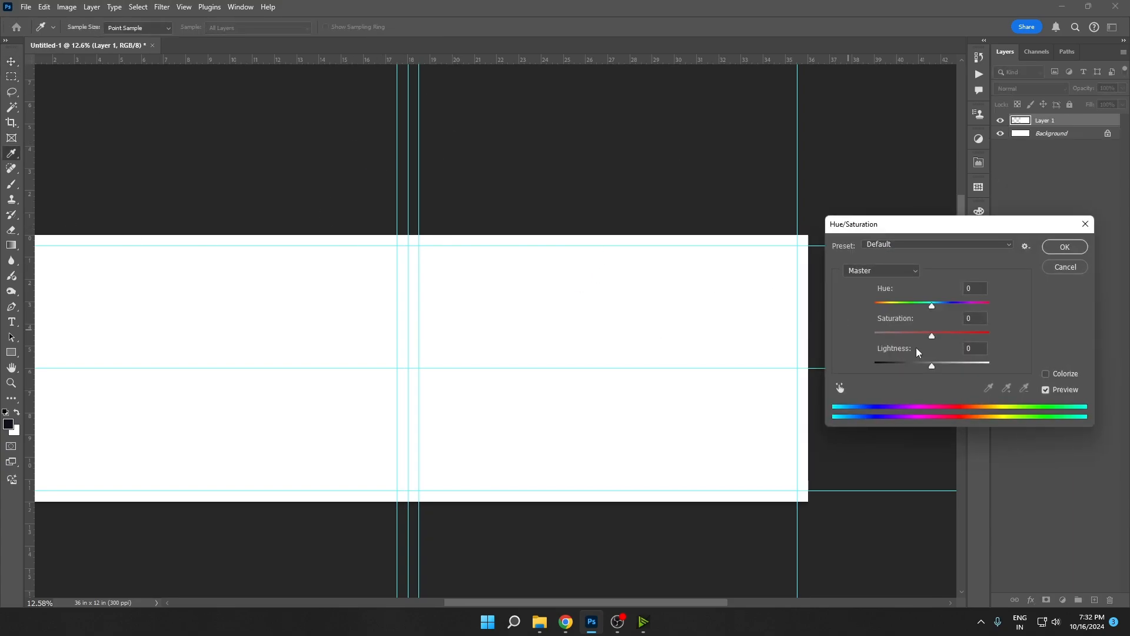
drag(922, 369, 909, 366)
click(1065, 247)
Step: Select the grey right-half layer, Layer 1, from the canvas
drag(426, 347, 592, 348)
drag(753, 328, 472, 359)
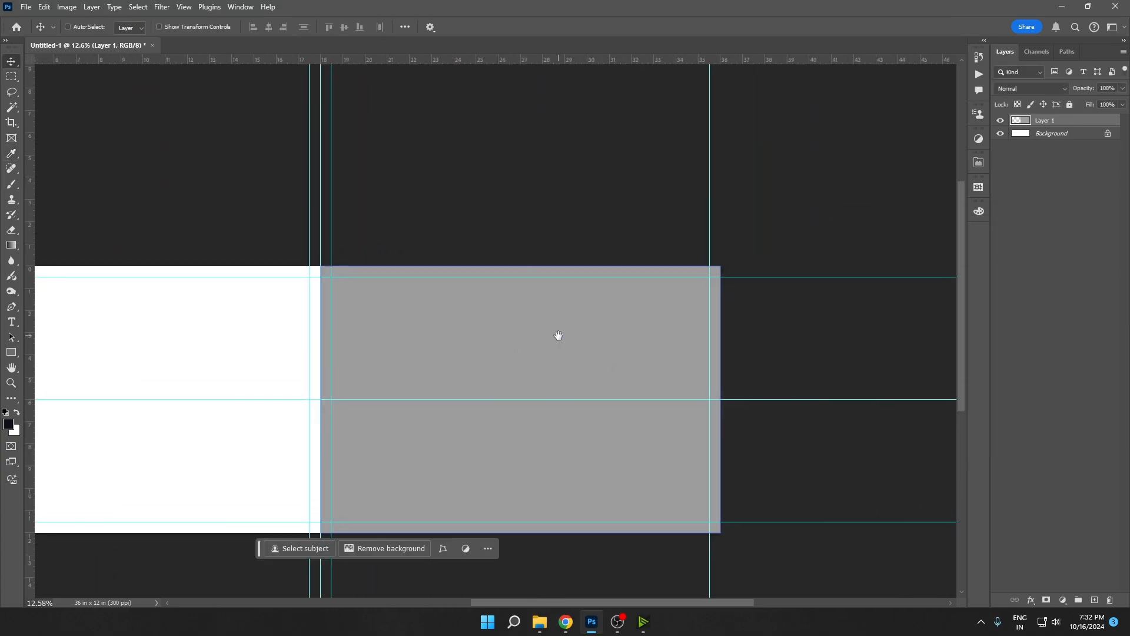
drag(557, 336, 722, 330)
right_click(593, 341)
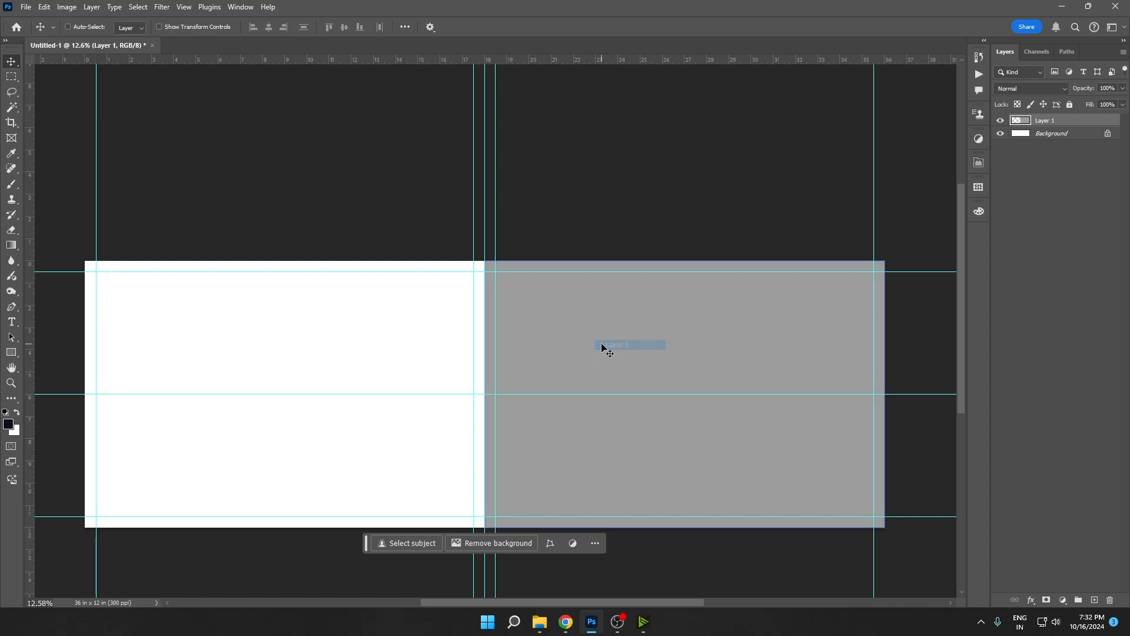
right_click(601, 344)
click(620, 355)
right_click(616, 357)
click(635, 365)
mouse_move(638, 369)
mouse_down()
mouse_move(650, 375)
mouse_move(626, 363)
mouse_up()
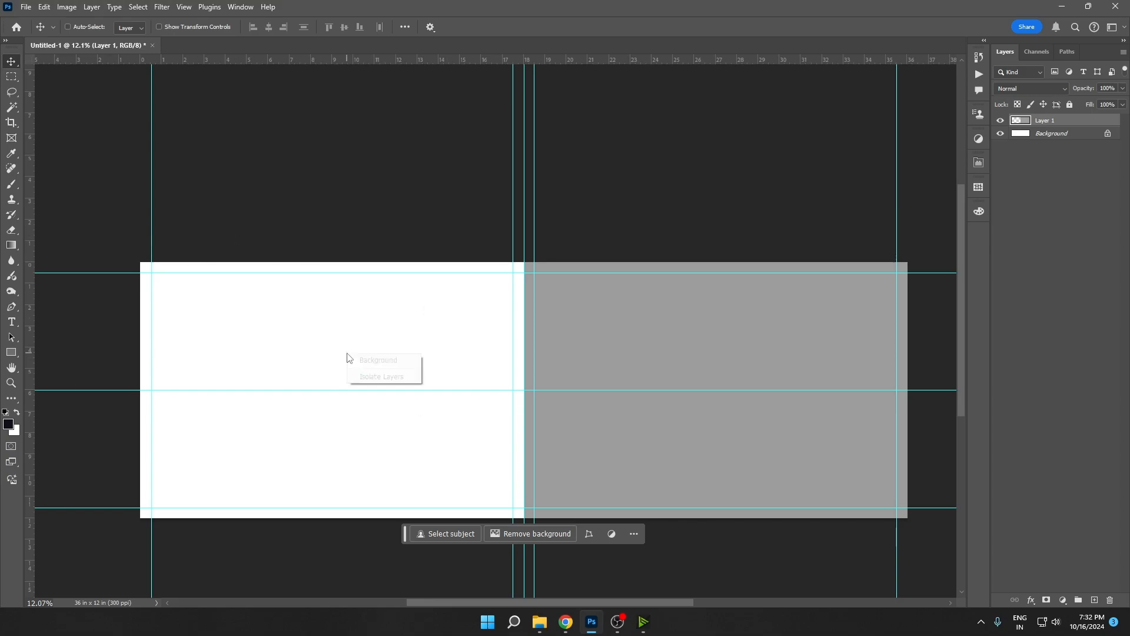
Step: Select the Background layer and place a vertical guide at about 9 in, midway across the white left page
right_click(347, 357)
click(356, 362)
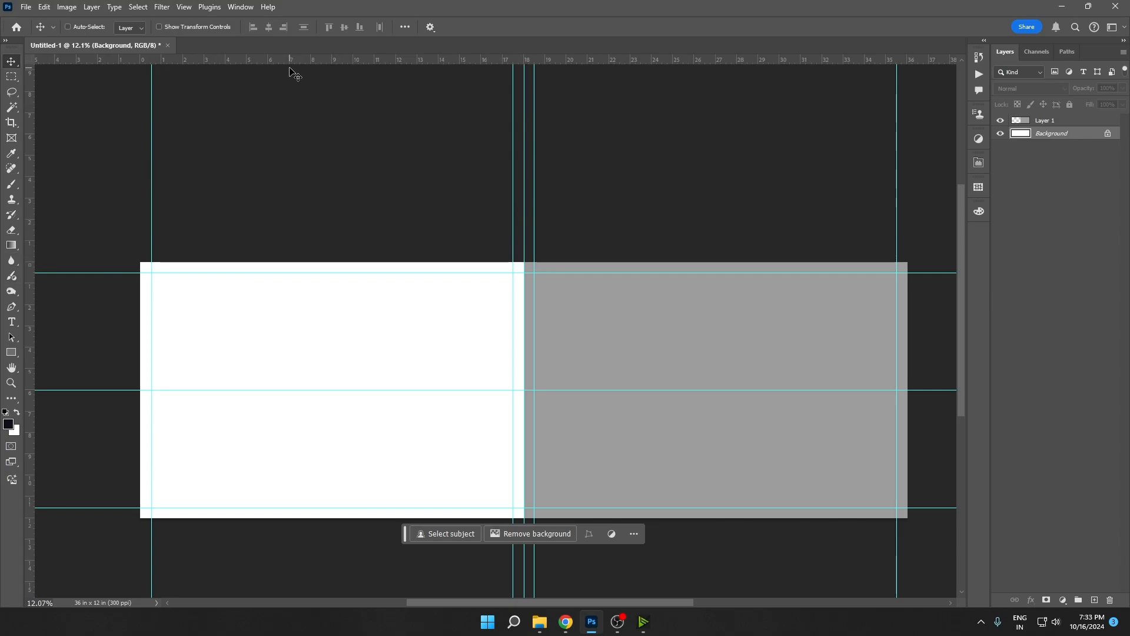
drag(30, 192, 332, 160)
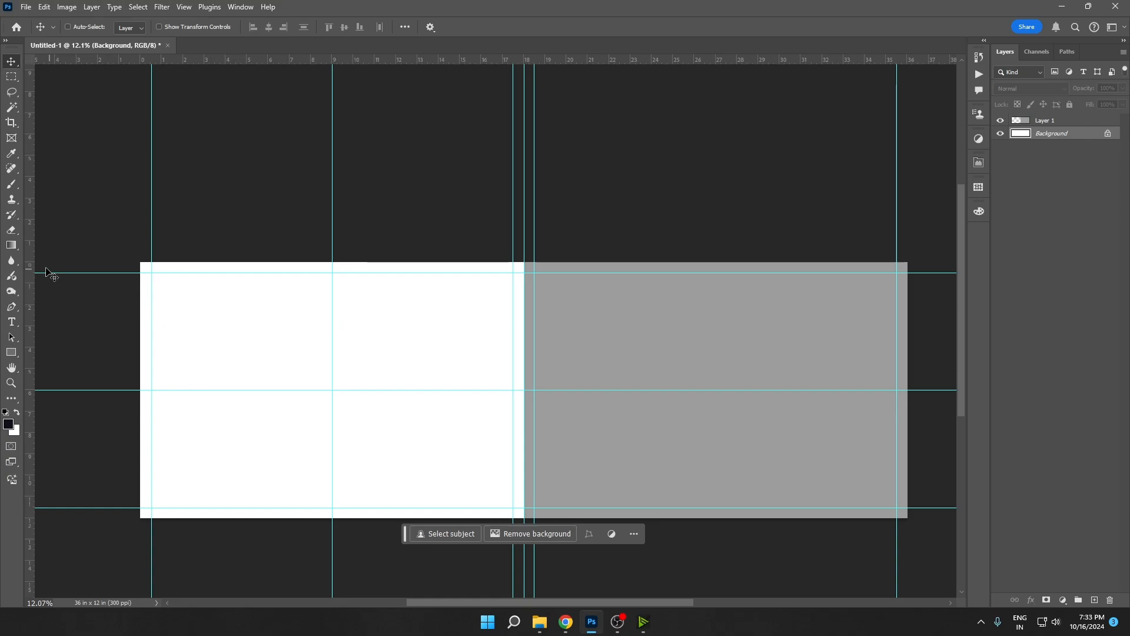
Step: Select the Background's left quarter with a rectangular marquee up to the 9 in guide and copy it to a new layer
right_click(193, 306)
click(207, 311)
click(12, 77)
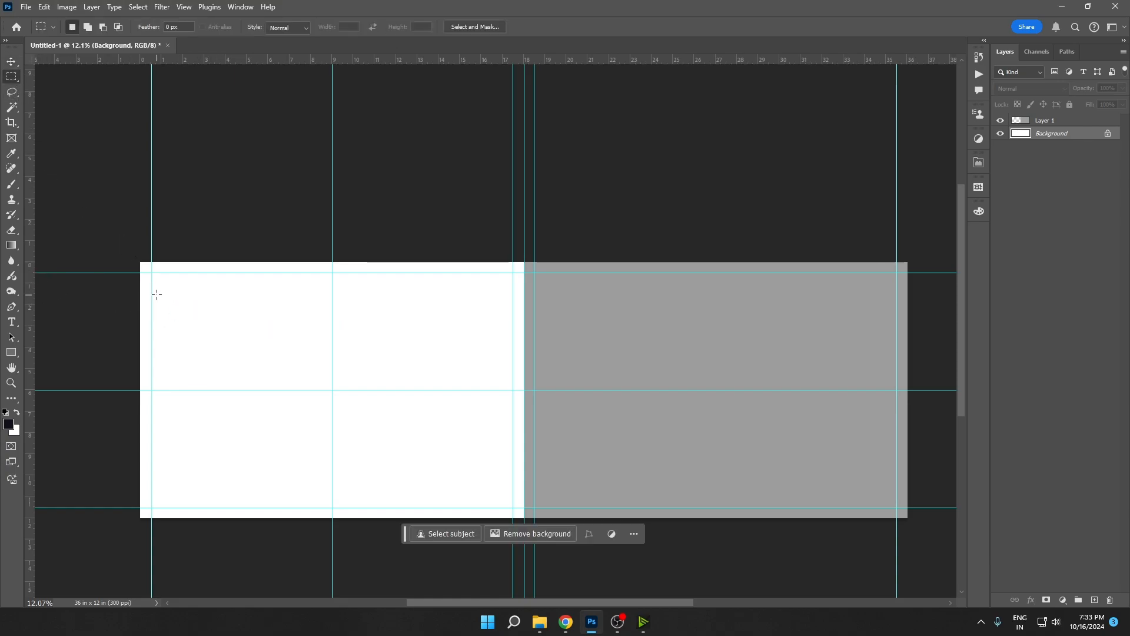
drag(132, 253, 328, 541)
key(ctrl+j)
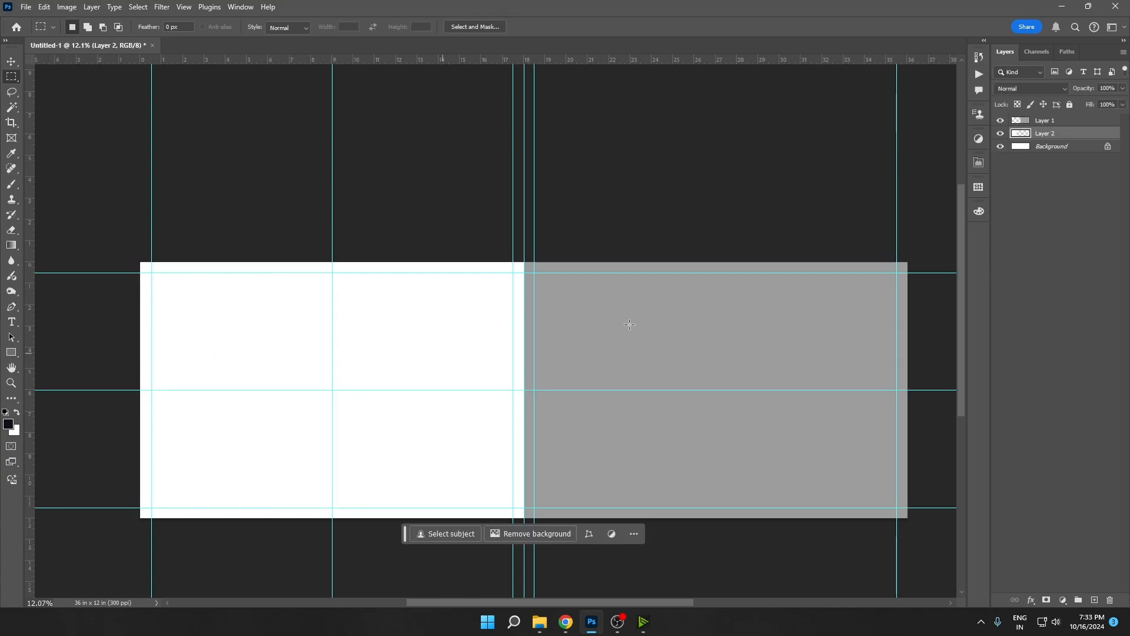
Step: Darken the new left-quarter layer to grey with Hue/Saturation, setting Lightness to -44, and keep that layer selected
key(v)
key(ctrl+u)
drag(924, 367, 908, 368)
click(1070, 246)
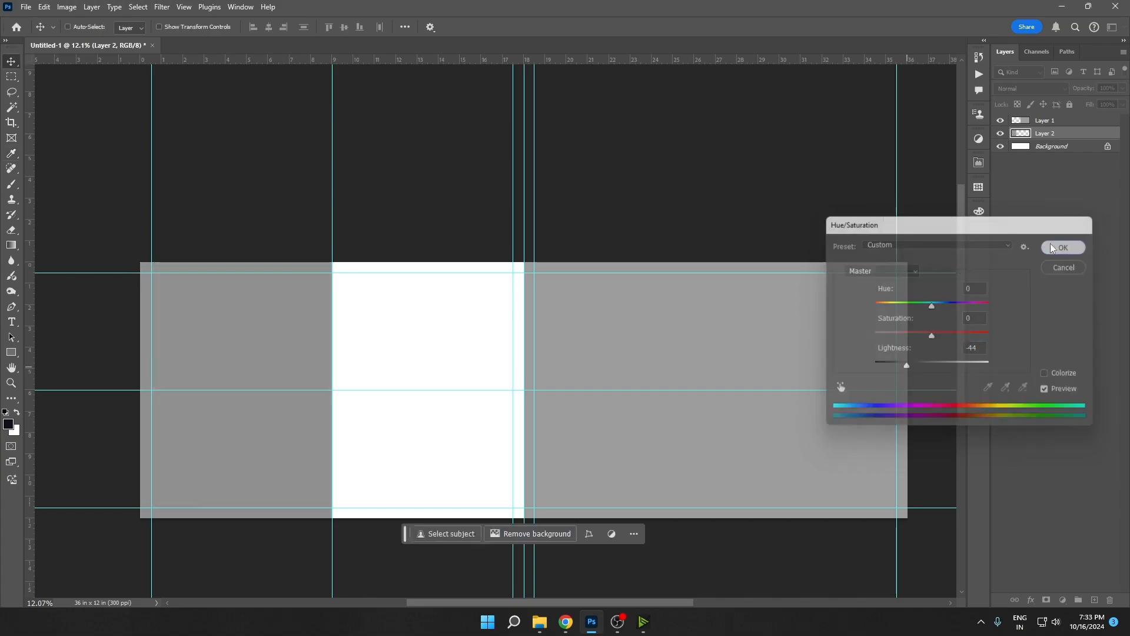
mouse_move(210, 378)
mouse_down()
mouse_move(233, 391)
mouse_move(219, 393)
mouse_up()
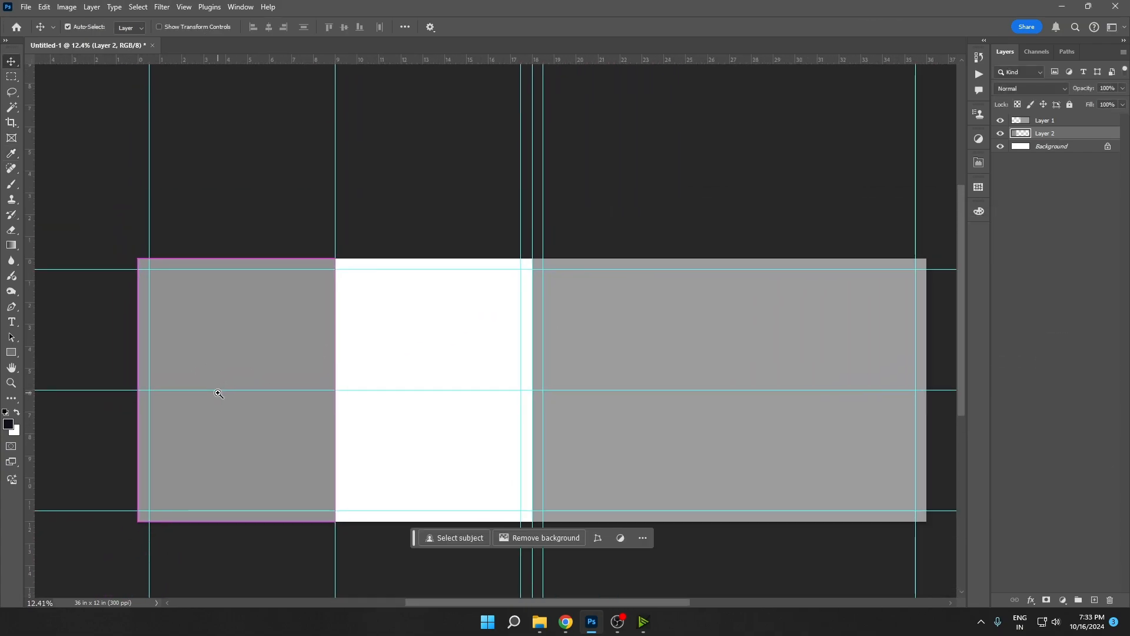
right_click(226, 364)
click(238, 371)
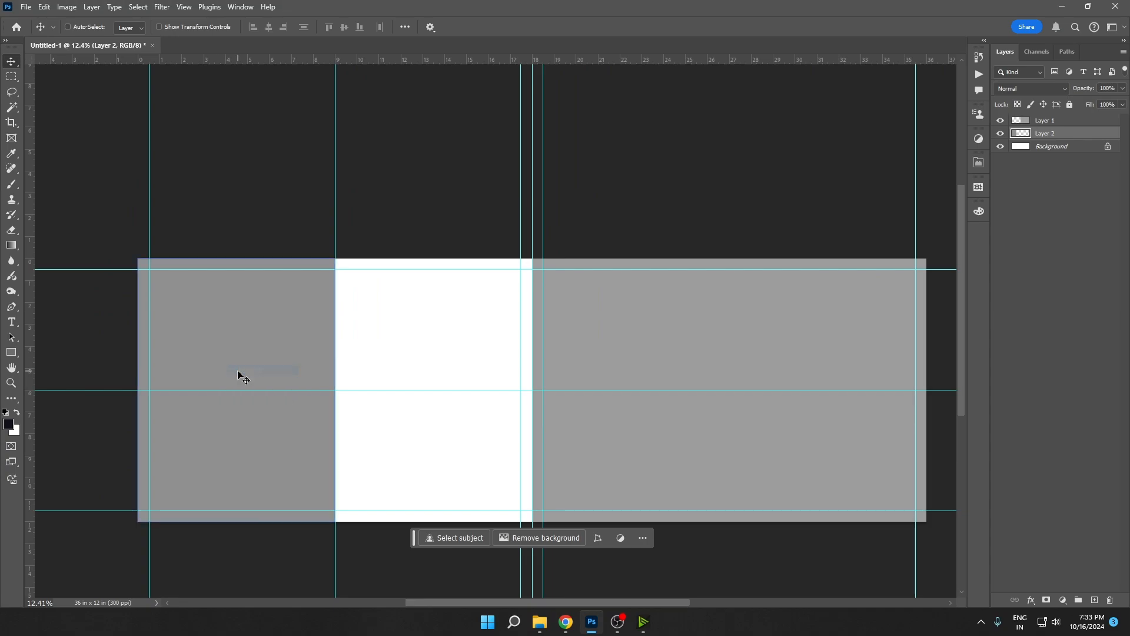
Step: Draw a dark rounded rectangle about 2.53 by 3.26 in in the white area, just below the horizontal centre guide
drag(215, 386, 331, 323)
ctrl+click(286, 328)
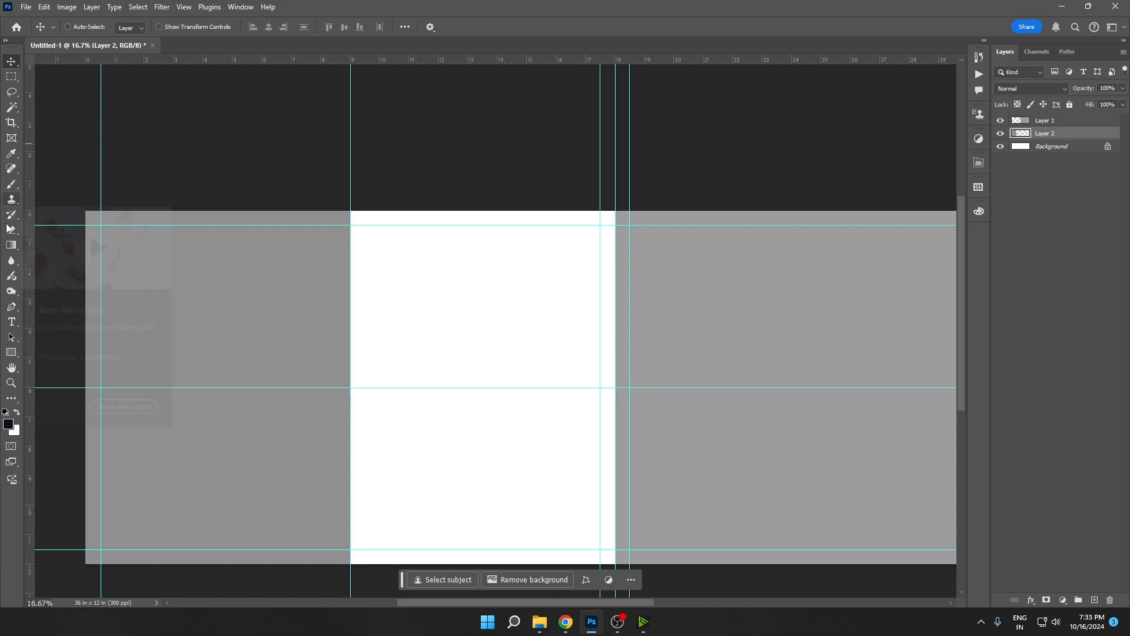
click(16, 352)
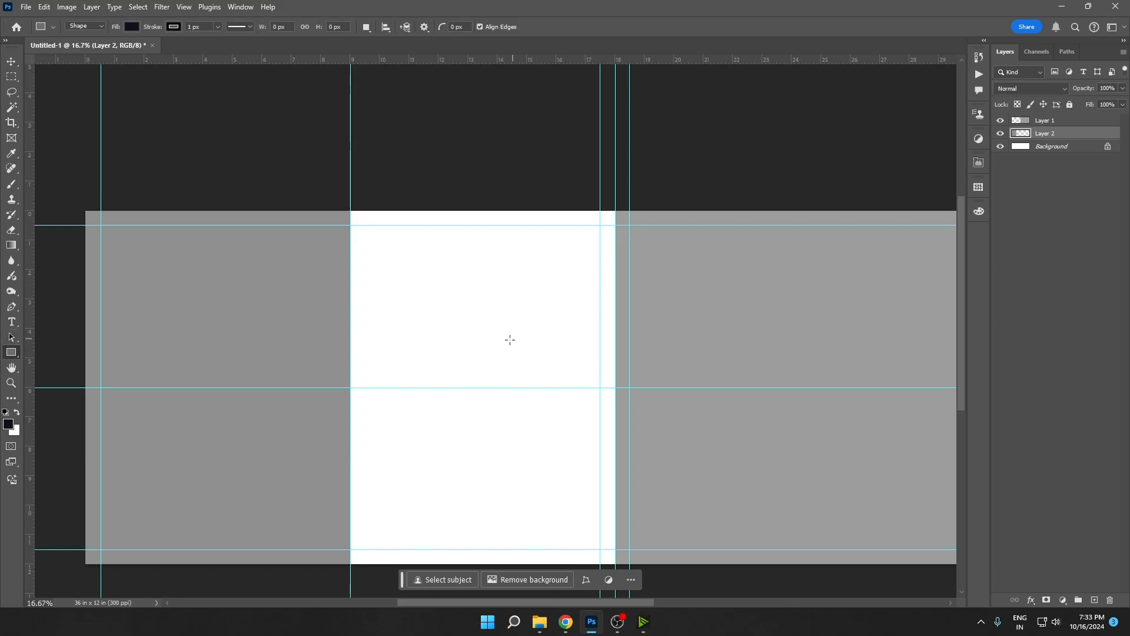
drag(510, 340, 564, 441)
mouse_move(566, 339)
mouse_down()
mouse_move(583, 349)
mouse_move(562, 366)
mouse_move(576, 352)
mouse_up()
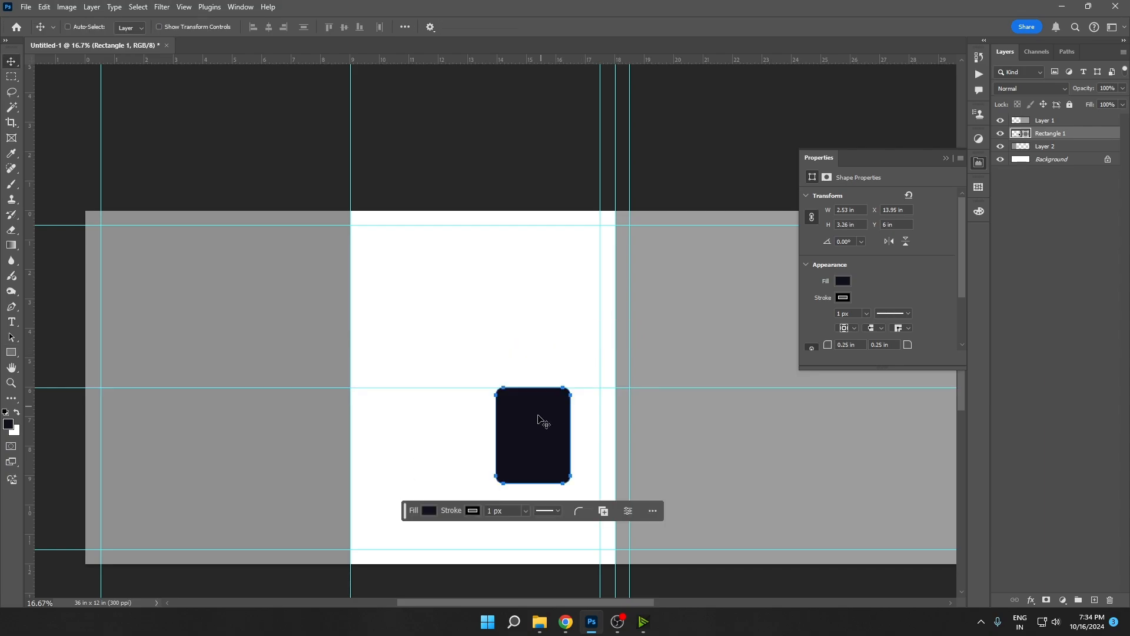
Step: Duplicate the rounded rectangle directly above the original, leaving a narrow gap between the two
alt+drag(540, 410, 541, 329)
drag(545, 373, 543, 345)
key(Up)
key(Up)
key(Up)
key(Up)
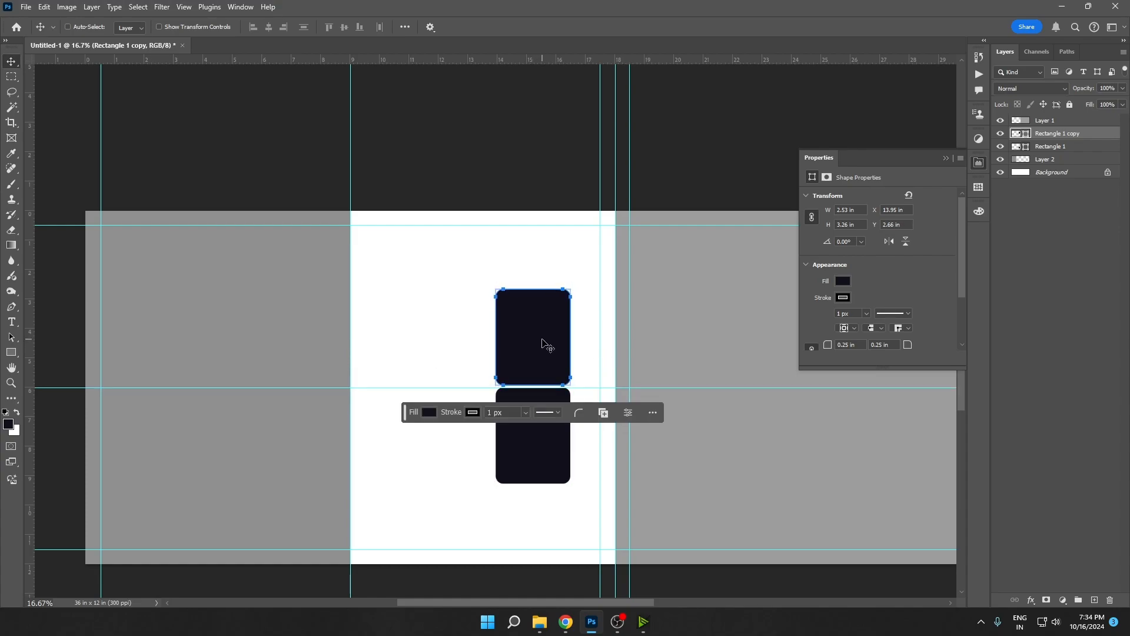
Step: Duplicate the upper rectangle to the left of the stacked pair, vertically staggered and separated by a narrow gap
drag(533, 320, 446, 393)
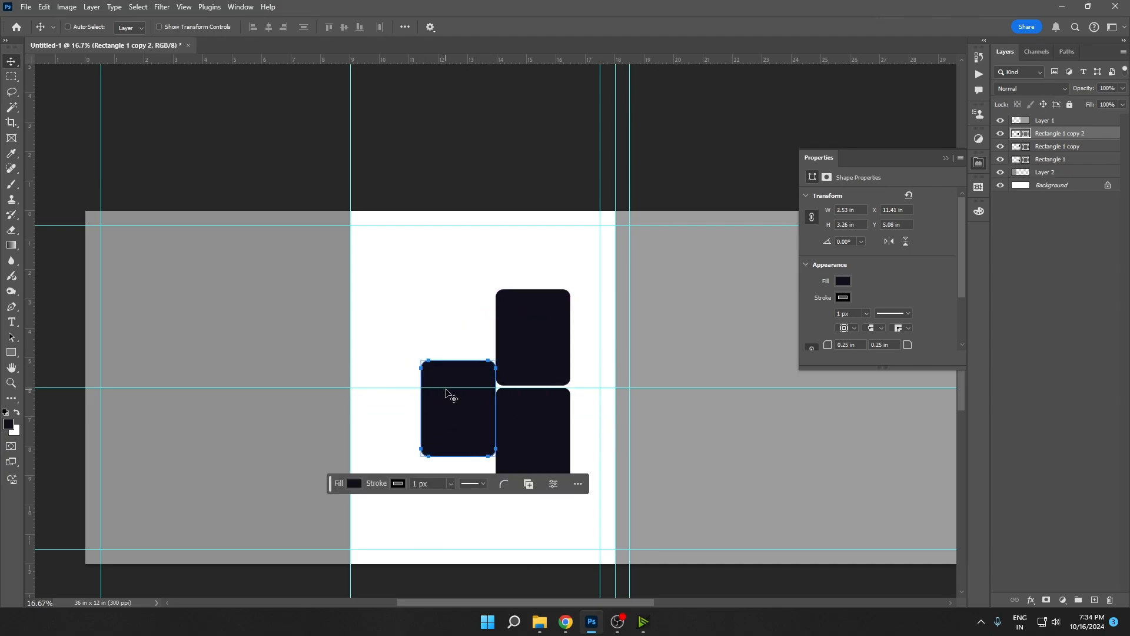
key(Left)
key(ctrl+plus)
Step: Select all three rectangles and scale them together to about 6.74 by 8.7 in within the white area
shift+click(1064, 159)
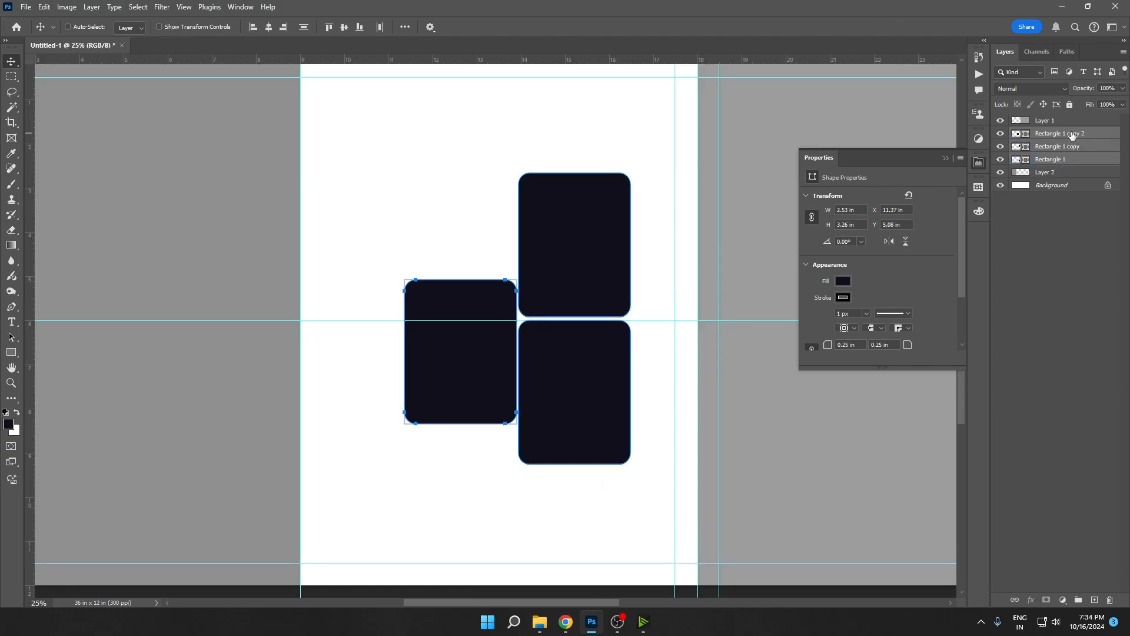
click(1080, 135)
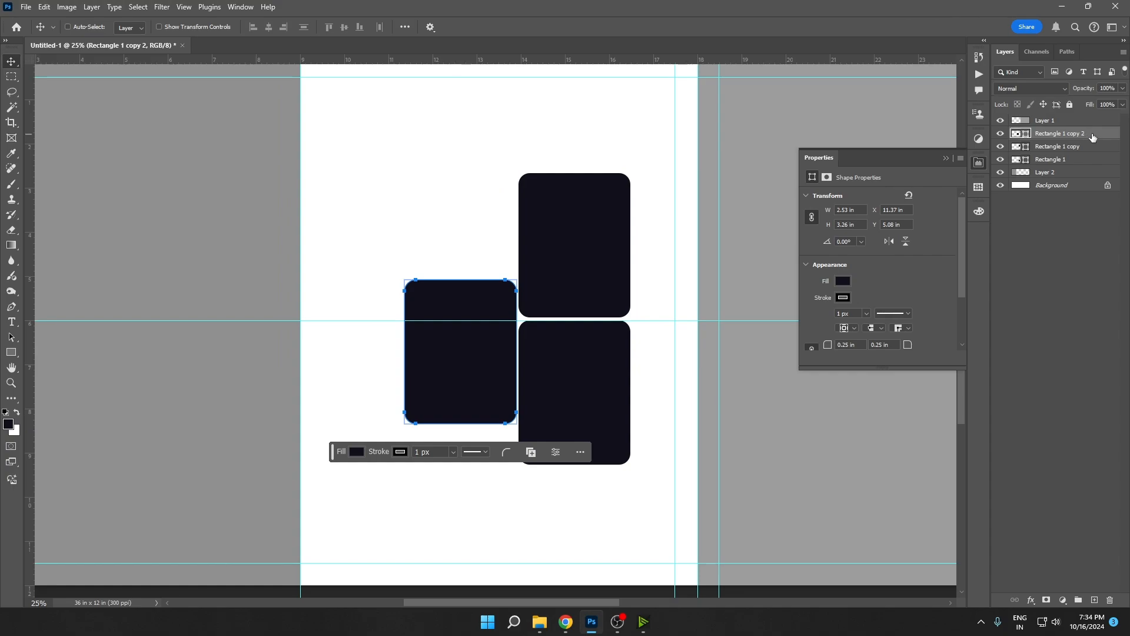
shift+click(1075, 163)
drag(574, 264, 547, 269)
drag(542, 274, 537, 312)
key(ctrl+t)
drag(608, 239, 644, 192)
drag(598, 273, 568, 290)
drag(613, 210, 630, 190)
drag(595, 252, 592, 237)
key(Return)
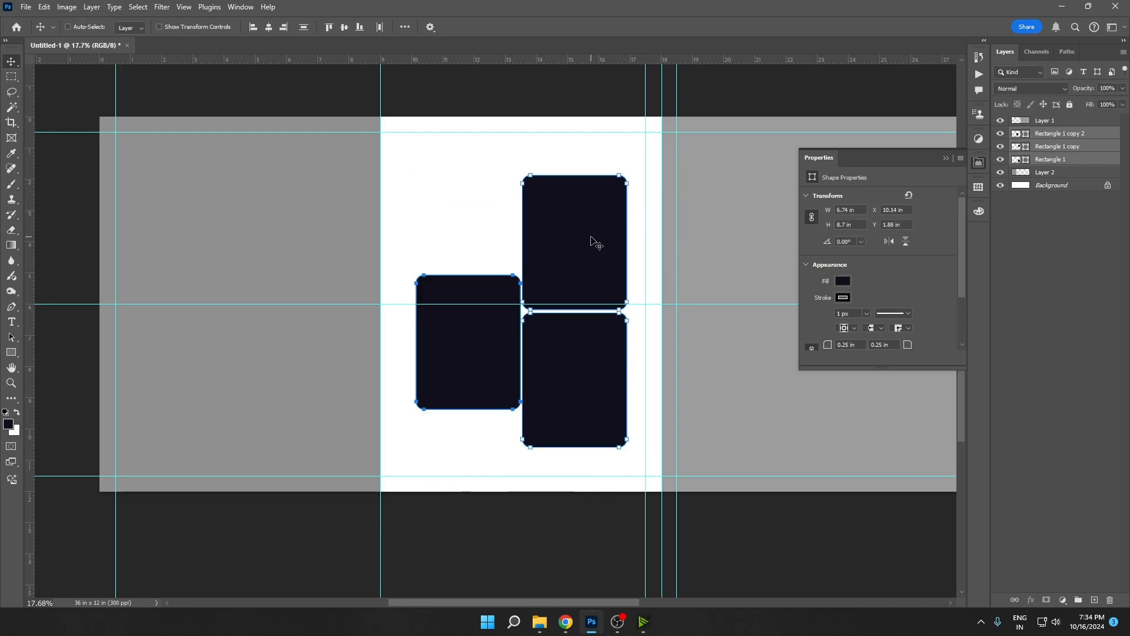
Step: Copy a full-height vertical strip about 3.35 in wide from the Background, behind the rectangles, to a new layer
right_click(486, 296)
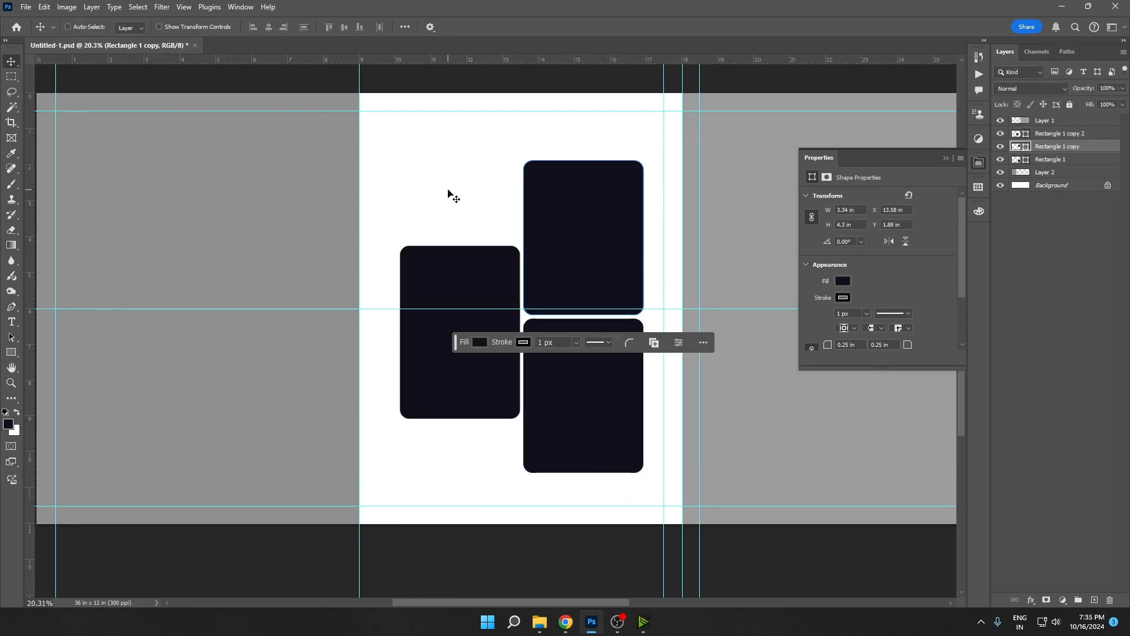
right_click(449, 192)
click(469, 198)
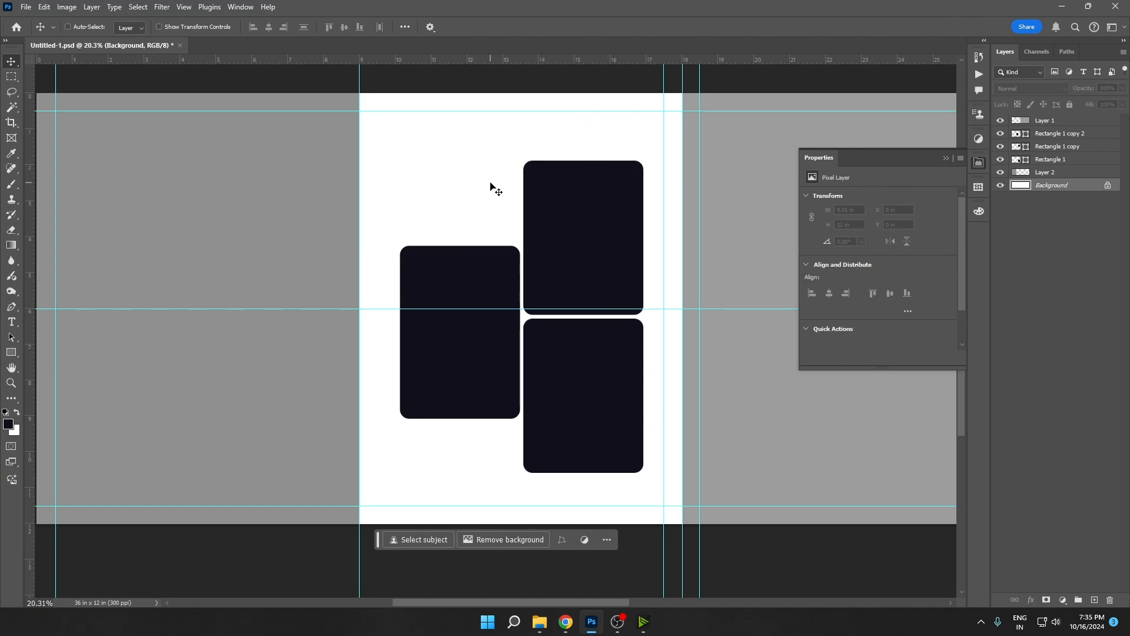
key(m)
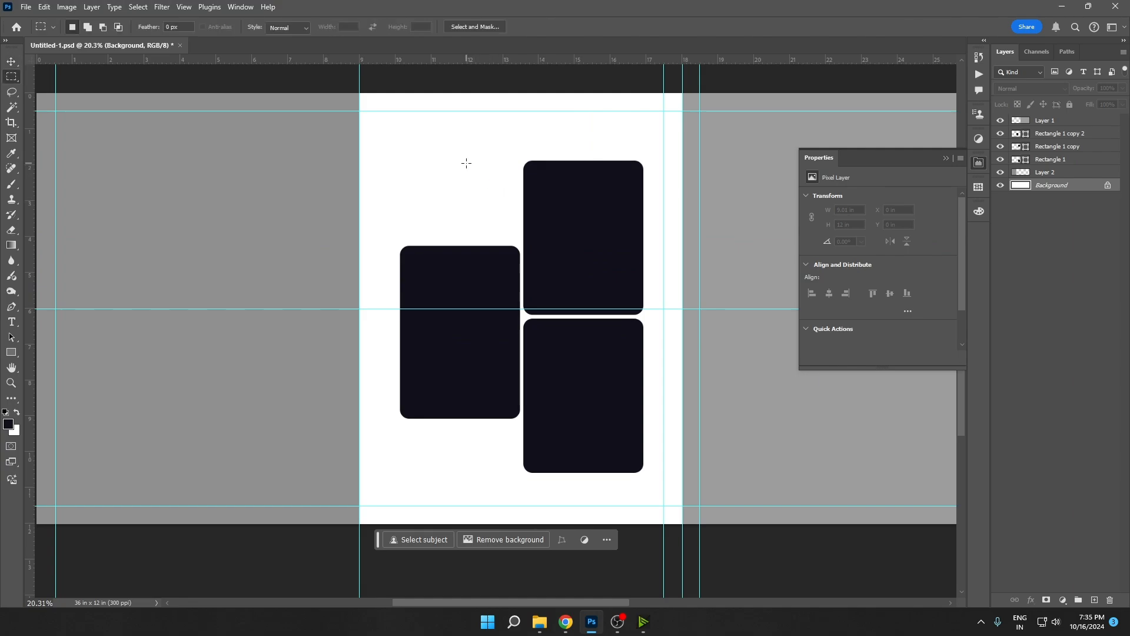
drag(469, 86, 589, 547)
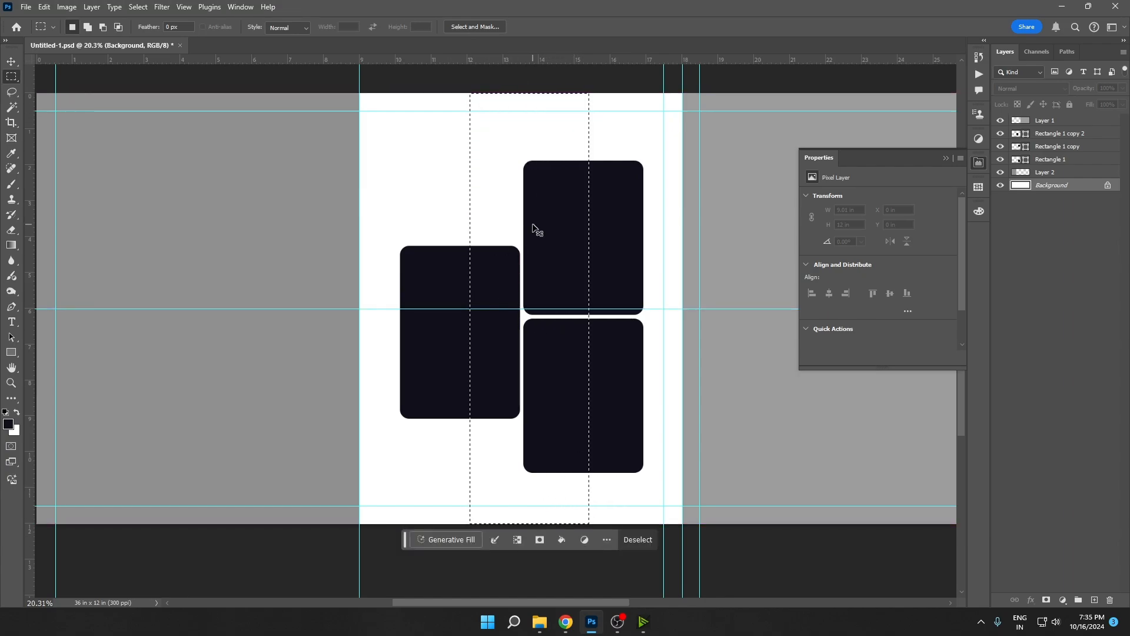
key(ctrl+j)
Step: Darken the new vertical strip to a mid grey by lowering its Lightness with Hue/Saturation
key(ctrl+u)
click(914, 365)
drag(914, 366, 909, 367)
click(1064, 247)
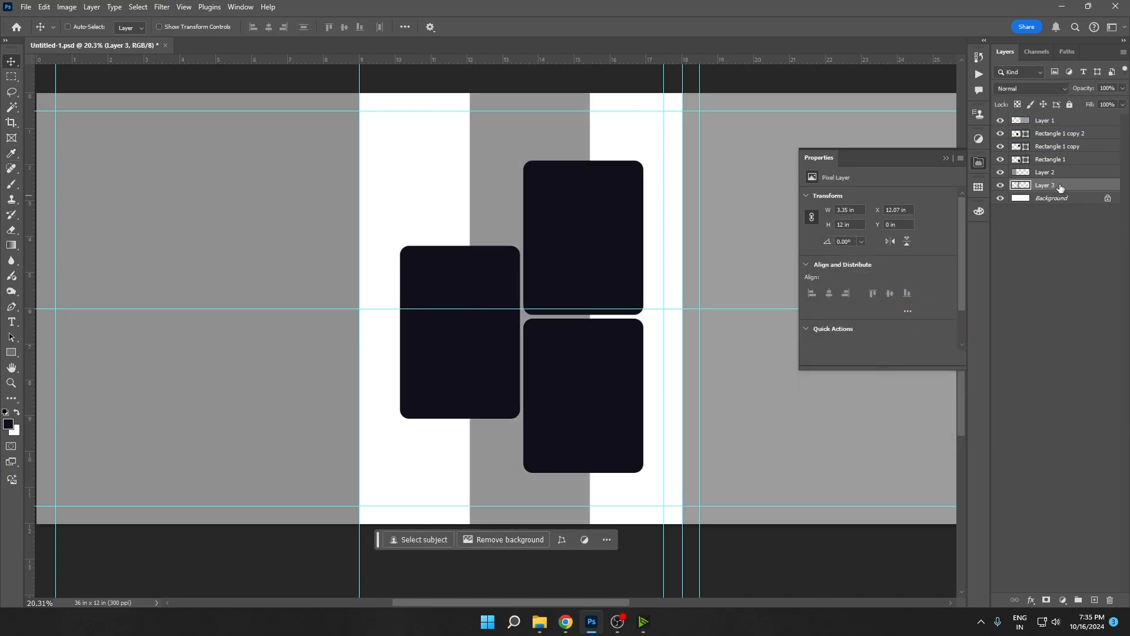
Step: Colorize the strip mauve with Hue 290 and Saturation 13, and lower its layer opacity to 31%
key(ctrl+u)
click(1052, 372)
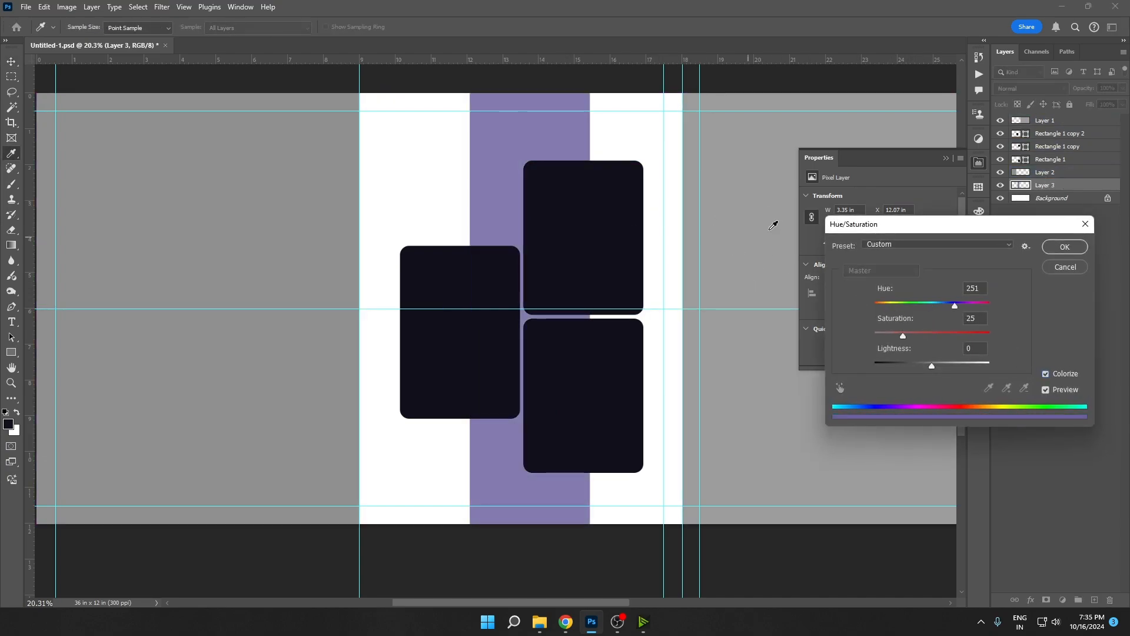
drag(902, 336, 892, 339)
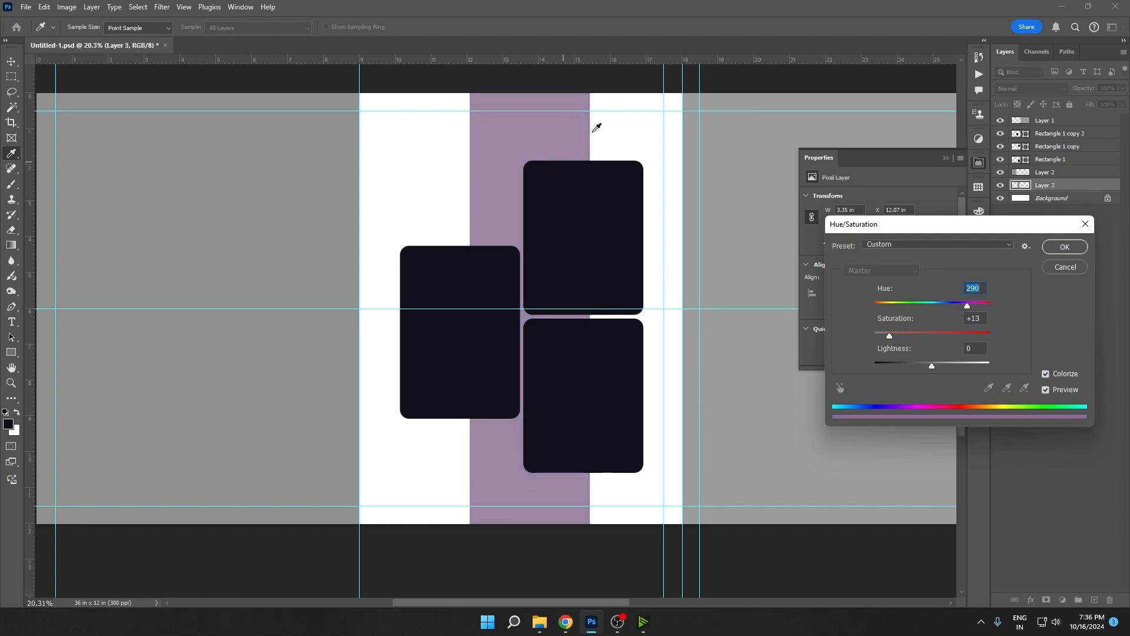
click(1052, 248)
drag(1062, 98, 1044, 98)
Step: Widen the mauve strip to about 3.71 in and move it right, behind the stacked rectangles at the centre fold
key(ctrl+t)
drag(590, 114, 603, 117)
key(Return)
mouse_move(547, 239)
mouse_down()
mouse_move(512, 245)
mouse_move(537, 247)
mouse_up()
drag(555, 268, 629, 288)
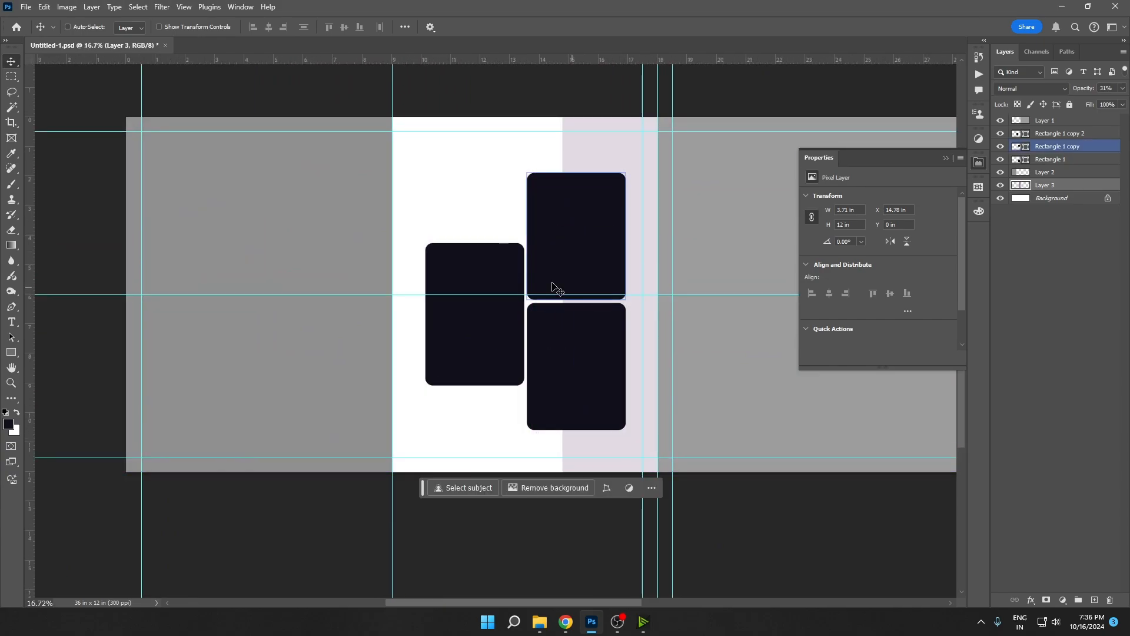
Step: Select the three rectangles together and shift them slightly to the left within the white area
ctrl+click(592, 291)
click(1071, 134)
shift+click(1059, 160)
drag(542, 258, 484, 251)
ctrl+click(527, 271)
Step: Add a duplicate of the left-hand rectangle and shorten it from its upper edge with Free Transform
right_click(434, 294)
ctrl+click(446, 307)
scroll(446, 306, up, 4)
key(ctrl+z)
scroll(475, 334, down, 5)
scroll(471, 228, up, 6)
key(ctrl+t)
drag(497, 111, 497, 175)
drag(497, 235, 493, 256)
key(Return)
Step: Hide the shortened duplicate rectangle's layer, Rectangle 1 copy 3
scroll(492, 256, down, 5)
click(1001, 133)
click(1003, 133)
Step: Select the upper rectangle's layer, Rectangle 1 copy, from the canvas and collapse the Properties panel
right_click(590, 285)
click(595, 291)
scroll(573, 287, down, 3)
drag(571, 289, 506, 312)
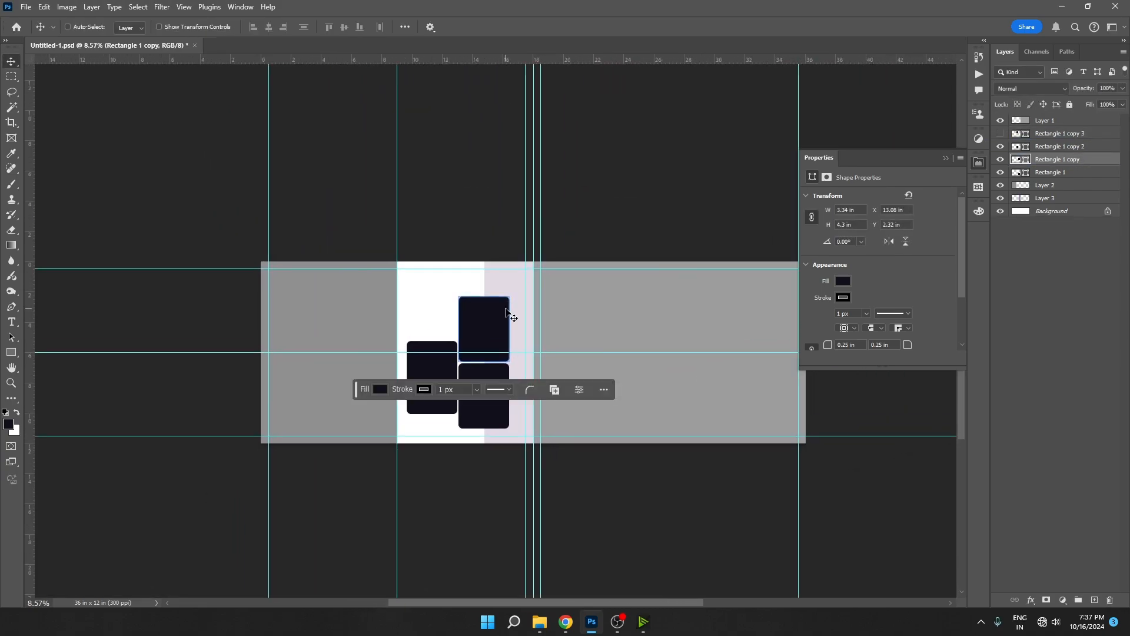
click(948, 159)
scroll(613, 290, up, 2)
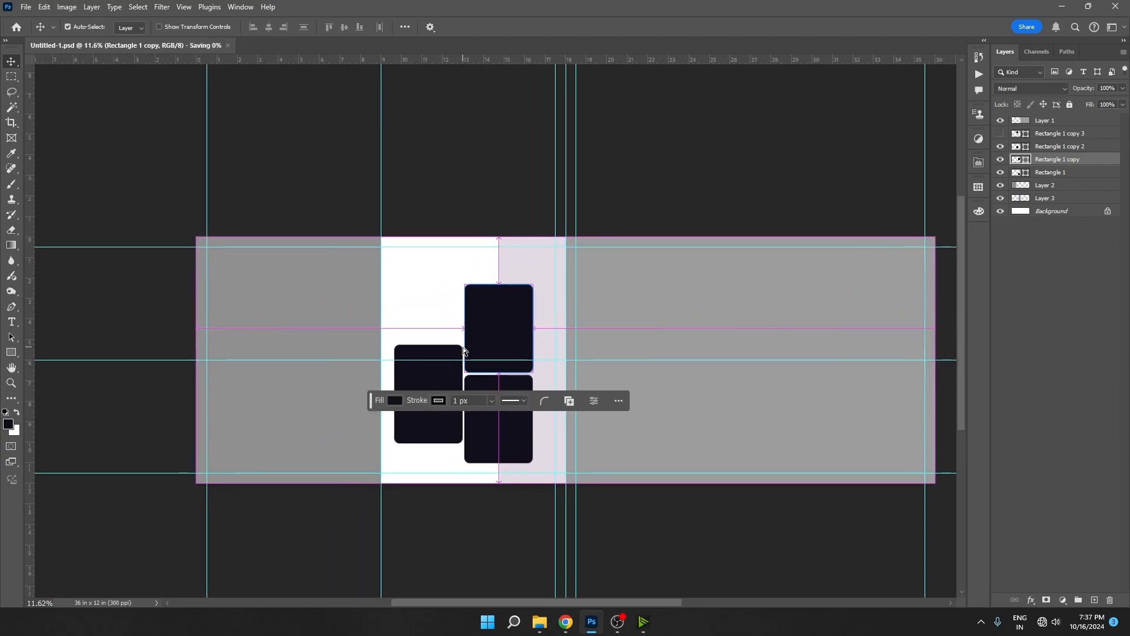
right_click(507, 334)
click(515, 341)
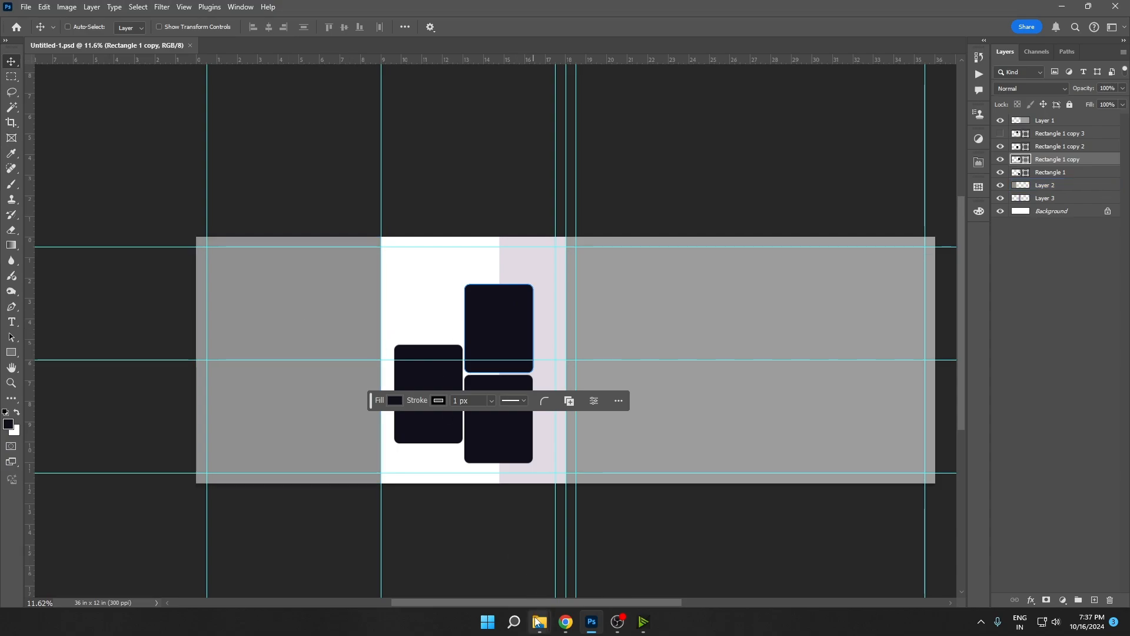
Step: Switch to File Explorer and open the seated couple's landscape photo from the VIDEO 18 folder in Photoshop
mouse_move(536, 619)
click(462, 563)
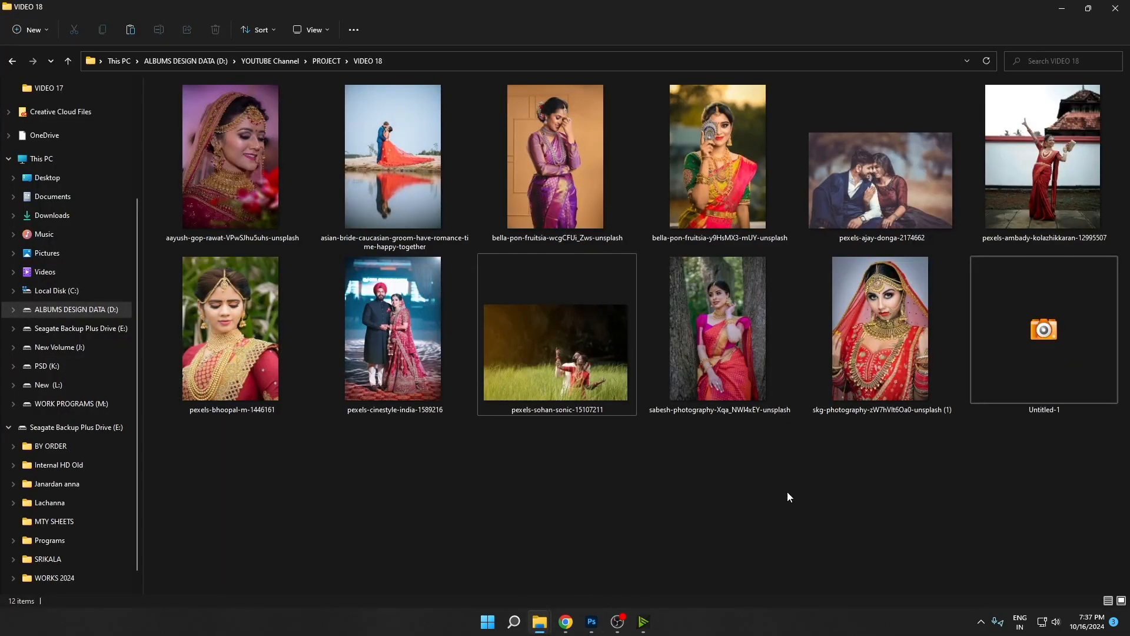
drag(886, 164, 202, 40)
key(alt+Tab)
Step: Copy the couple photo into the spread over the right page and close the source image
key(ctrl+a)
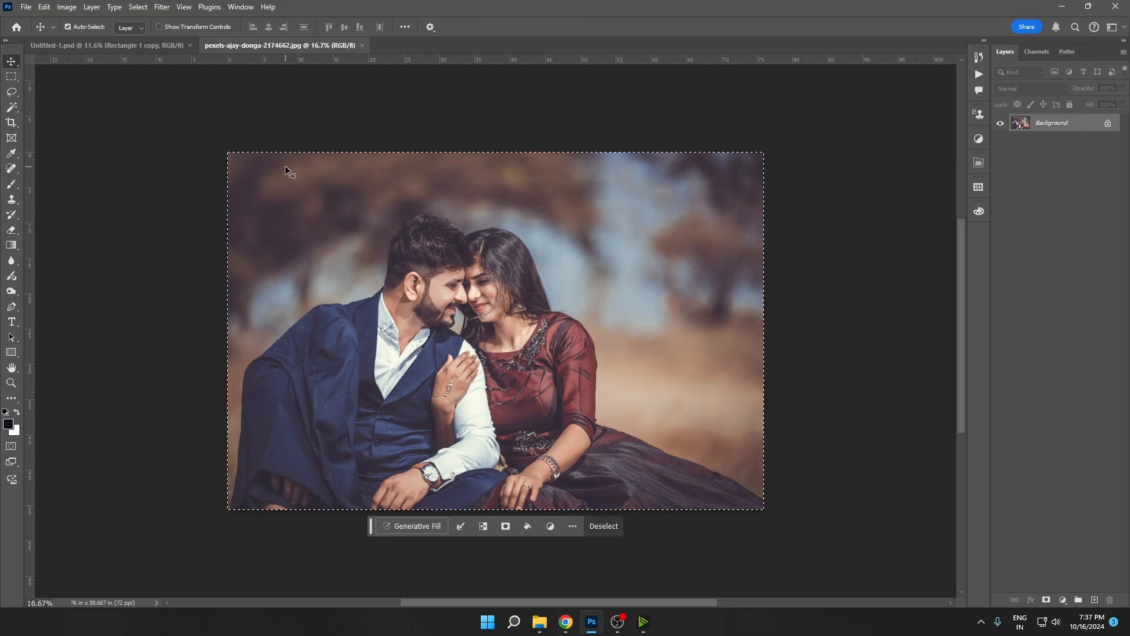
key(ctrl+d)
drag(381, 238, 754, 328)
drag(683, 333, 700, 356)
click(337, 46)
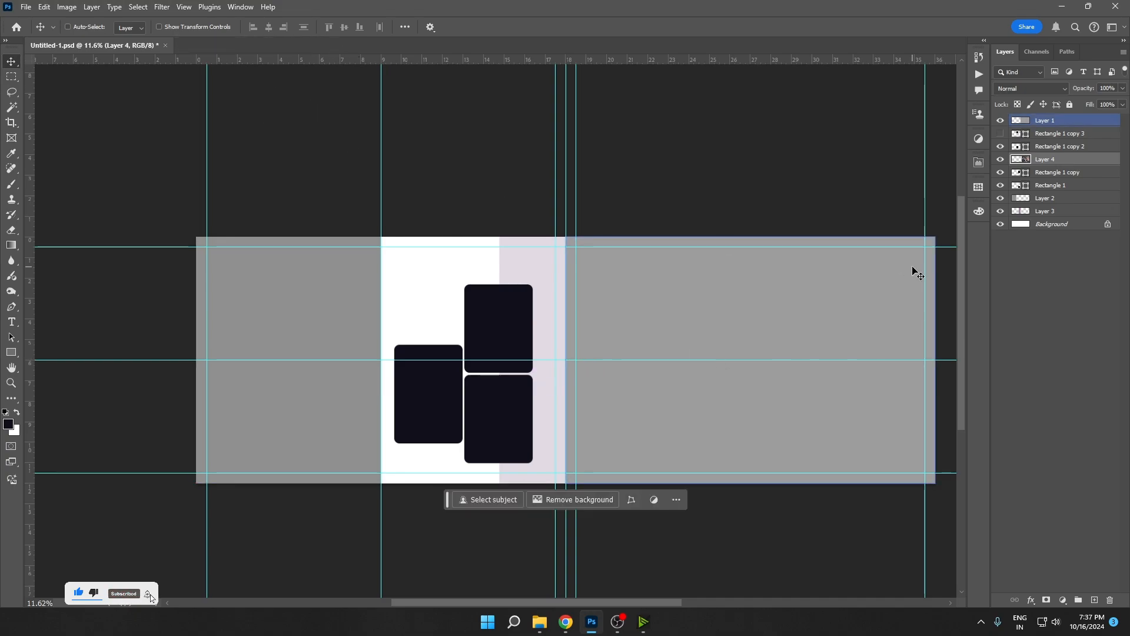
Step: Move the couple photo's layer to the top of the layer stack, directly above Layer 1, for clipping
click(1059, 172)
click(1083, 159)
drag(1062, 118, 1061, 117)
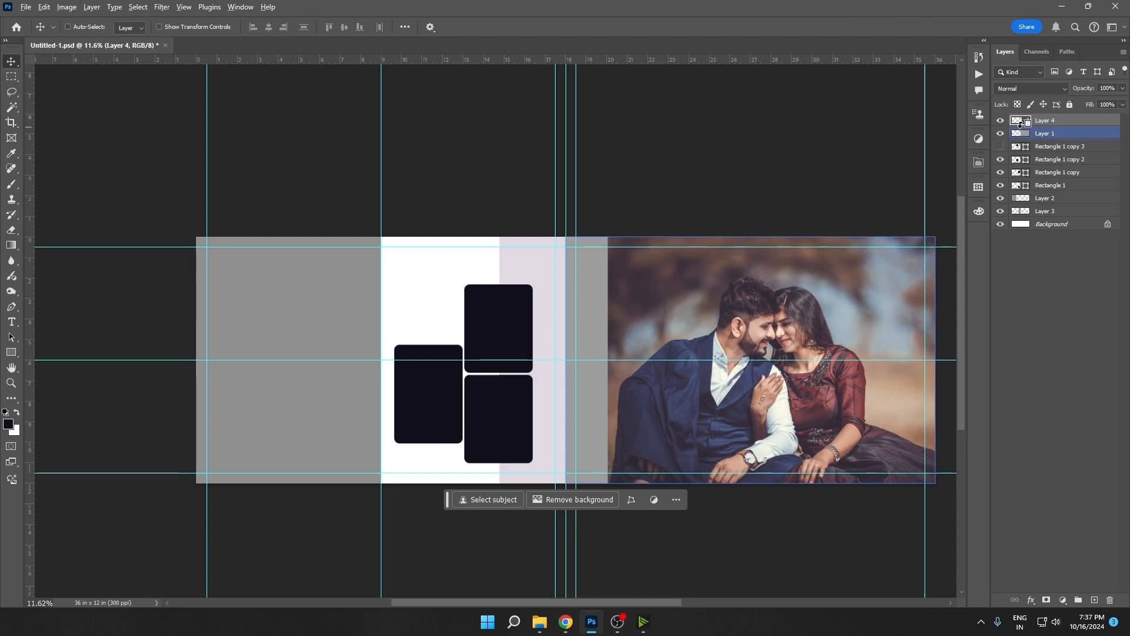
Step: Reposition the couple photo and enlarge it slightly with Free Transform so it fills the whole right page
drag(758, 313, 709, 309)
key(ctrl+t)
scroll(796, 324, right, 3)
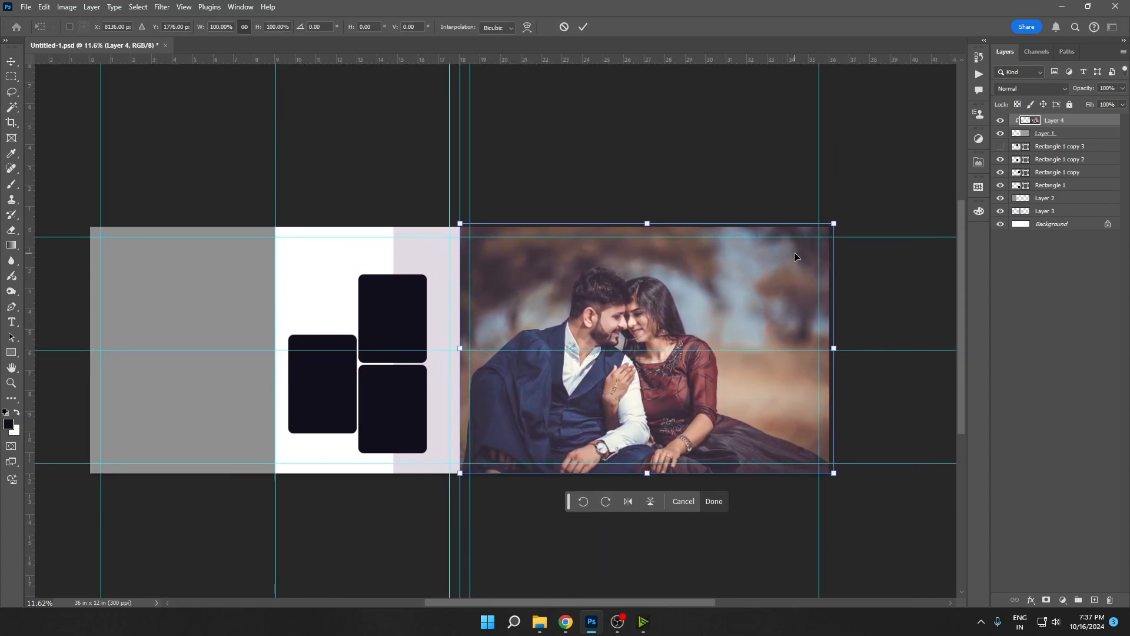
drag(831, 226, 857, 229)
key(Return)
scroll(609, 353, up, 3)
drag(624, 347, 662, 378)
scroll(750, 356, down, 4)
scroll(783, 336, up, 3)
scroll(606, 366, up, 3)
scroll(588, 365, down, 4)
Step: Open the portrait of the woman holding a round ornament over her eye and copy it onto the spread's left side
ctrl+click(333, 324)
key(alt+Tab)
click(734, 140)
drag(733, 140, 677, 5)
key(alt+Tab)
drag(492, 253, 128, 47)
drag(198, 185, 294, 396)
Step: Move the woman's portrait layer directly above Layer 2 and clip it to that left-quarter panel
right_click(378, 359)
click(400, 364)
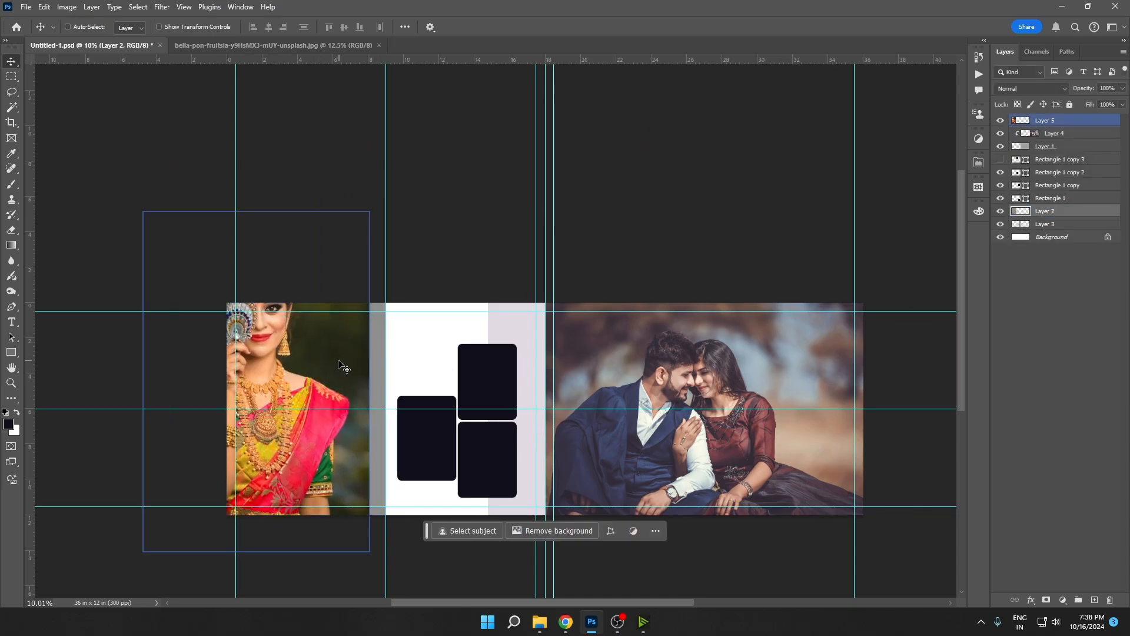
right_click(338, 361)
click(346, 366)
drag(1063, 122, 1026, 208)
alt+click(1021, 200)
Step: Scale the clipped portrait down with Free Transform and reposition it inside the left-quarter panel
key(ctrl+t)
drag(281, 248, 306, 310)
mouse_move(324, 389)
mouse_down()
mouse_move(321, 359)
mouse_move(321, 370)
mouse_up()
key(Return)
scroll(320, 370, down, 3)
Step: Fine-tune the portrait's size and position so the woman's head and upper body fill the left-quarter panel
scroll(295, 395, up, 4)
key(ctrl+t)
drag(445, 246, 454, 234)
drag(324, 376, 391, 359)
key(Return)
scroll(421, 345, down, 5)
scroll(401, 353, up, 3)
scroll(401, 354, up, 1)
Step: Save the spread document
ctrl+click(401, 356)
key(ctrl+s)
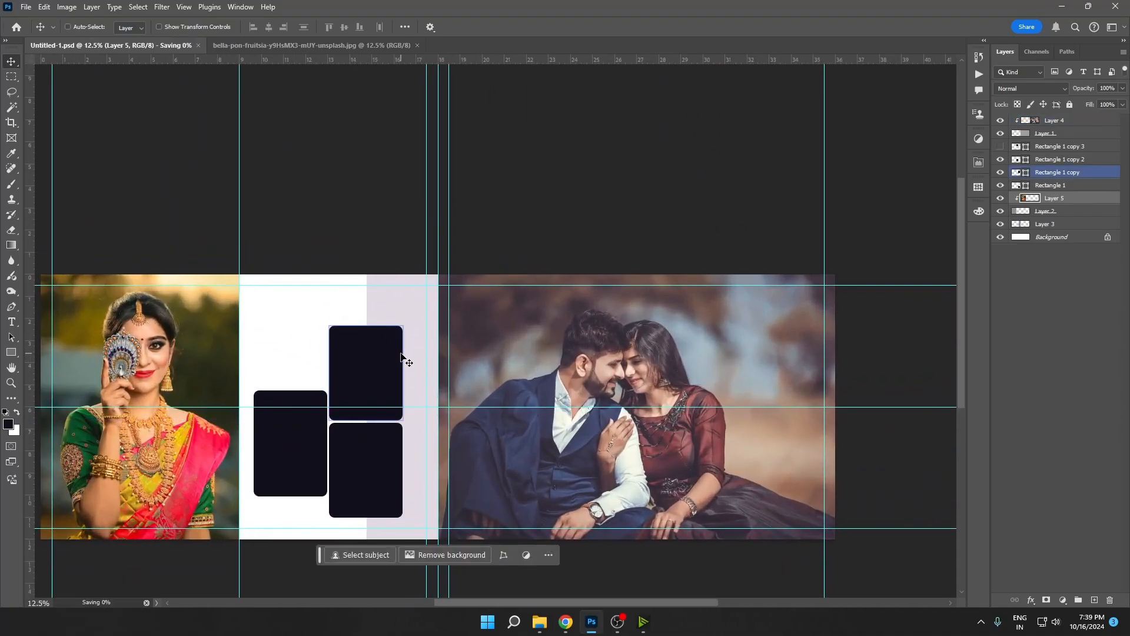
ctrl+click(394, 312)
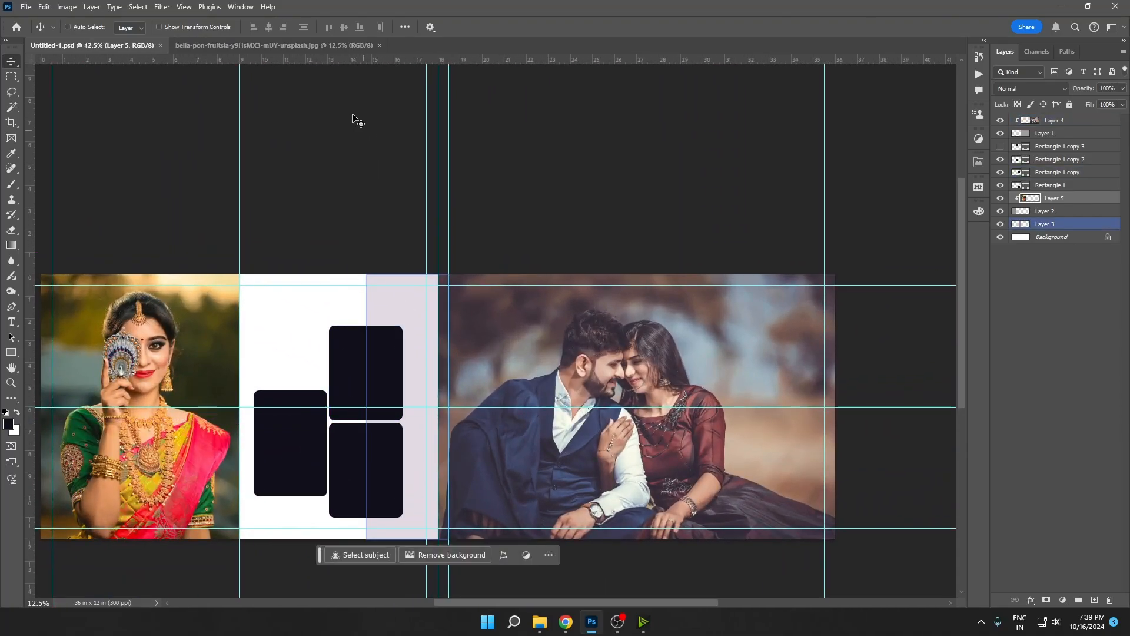
Step: Close the source photo of the woman and delete the leftmost rounded frame on the white panel
click(379, 46)
right_click(149, 376)
click(160, 383)
scroll(164, 381, left, 3)
right_click(494, 376)
click(504, 383)
right_click(447, 404)
click(458, 410)
right_click(509, 366)
click(528, 374)
right_click(443, 390)
click(456, 396)
key(Delete)
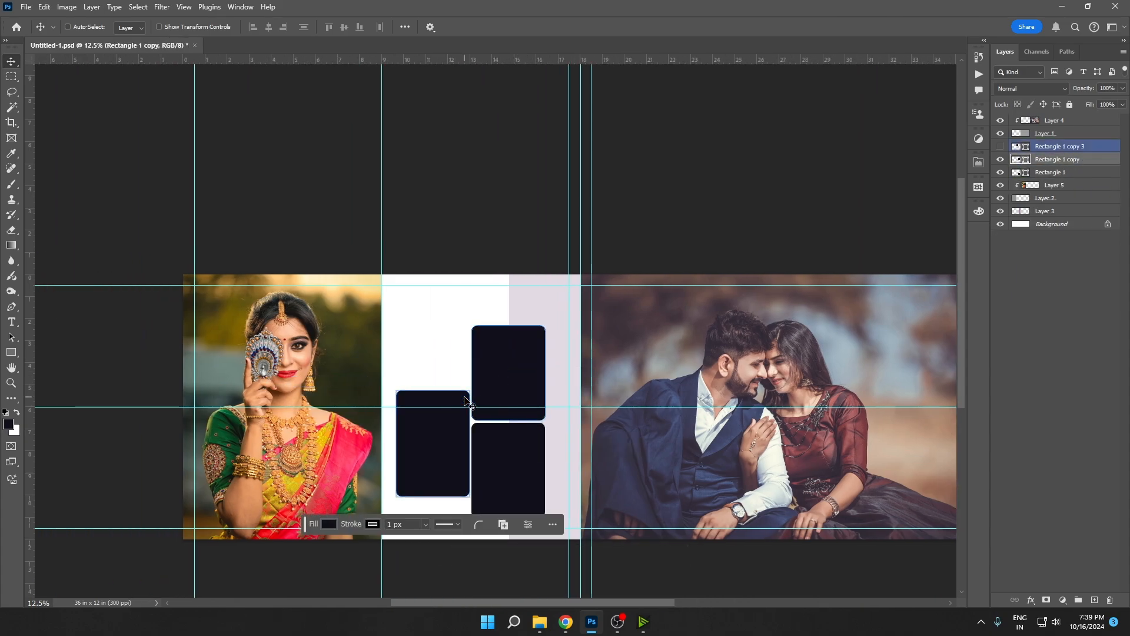
Step: Save the album spread with its two remaining visible frames
right_click(495, 376)
key(Escape)
key(ctrl+s)
Step: Open the close-up photo of the veiled bride from the VIDEO 18 folder, copy the whole image and close it
click(591, 621)
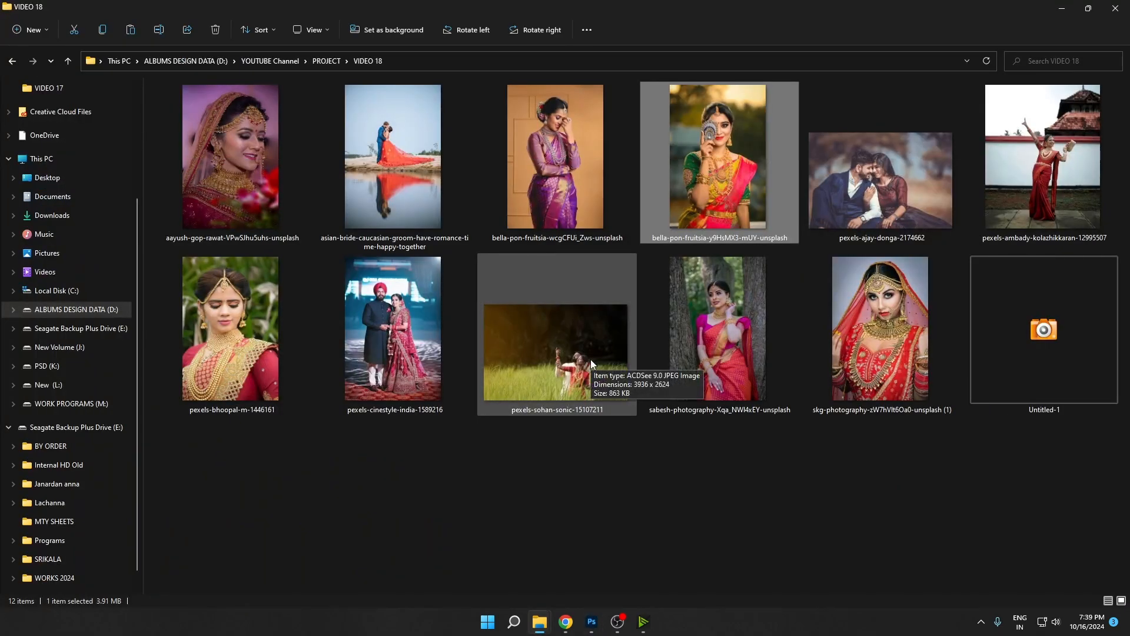
drag(211, 165, 504, 8)
key(alt+Tab)
key(ctrl+a)
key(ctrl+w)
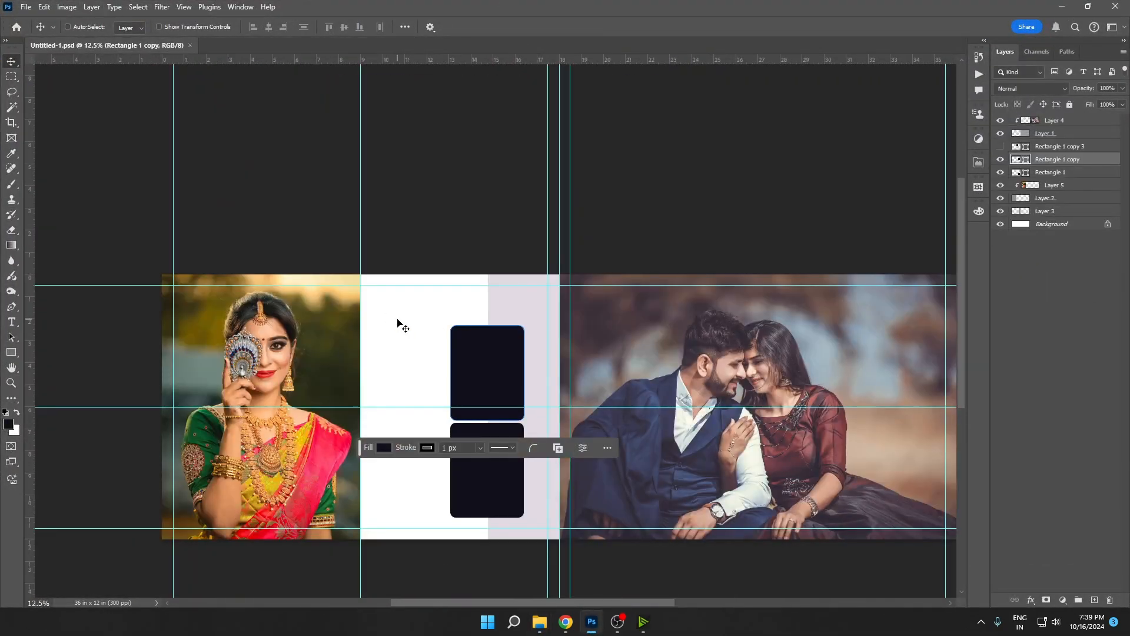
Step: Paste the bride photo directly above the Background layer and scale it to about 78% to fit the second-quarter panel
click(419, 328)
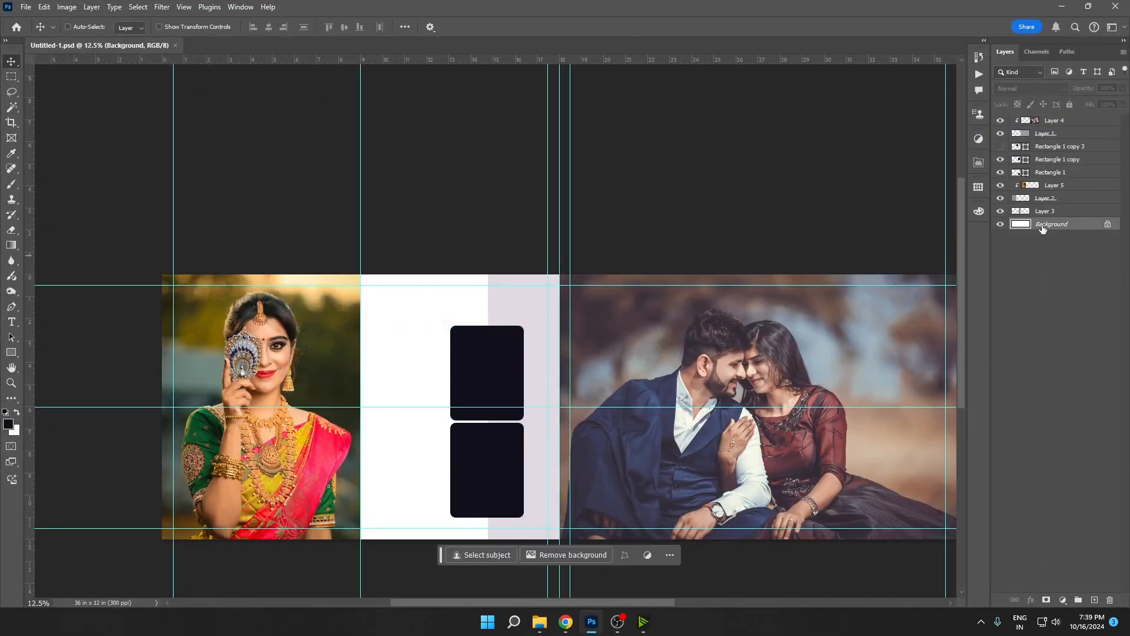
right_click(406, 360)
key(ctrl+v)
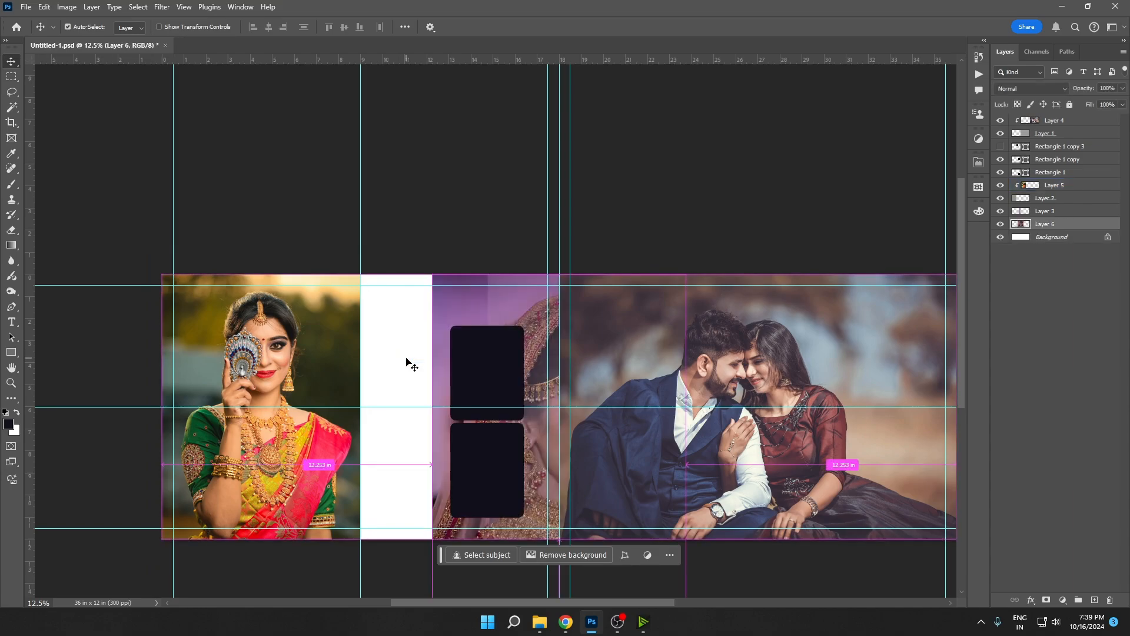
key(ctrl+t)
drag(460, 370, 389, 323)
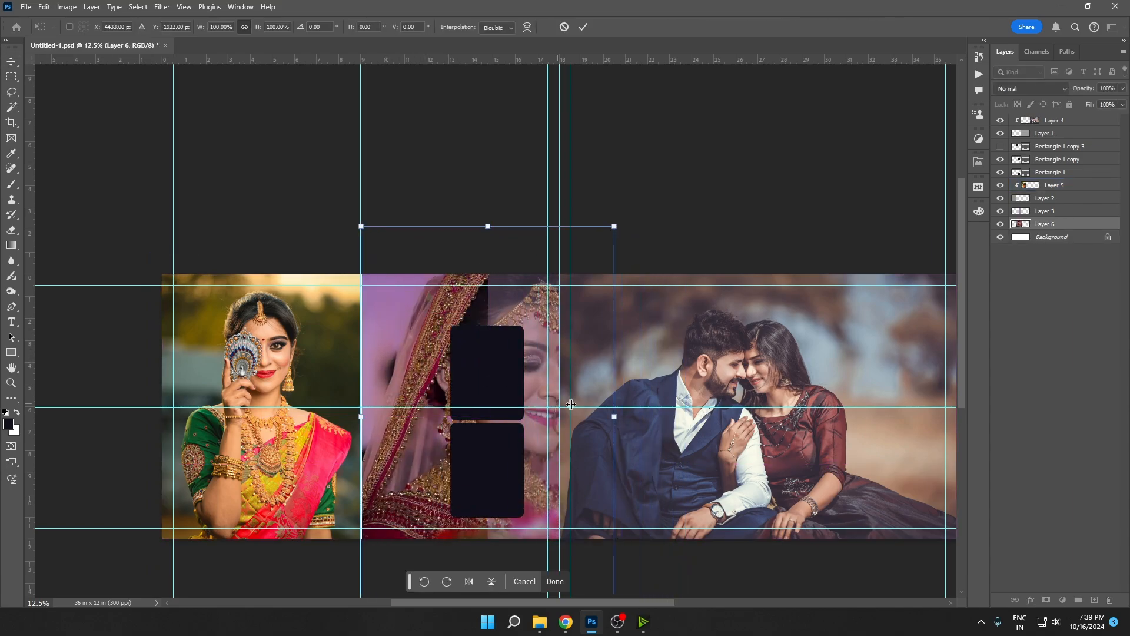
drag(615, 416, 559, 438)
key(Return)
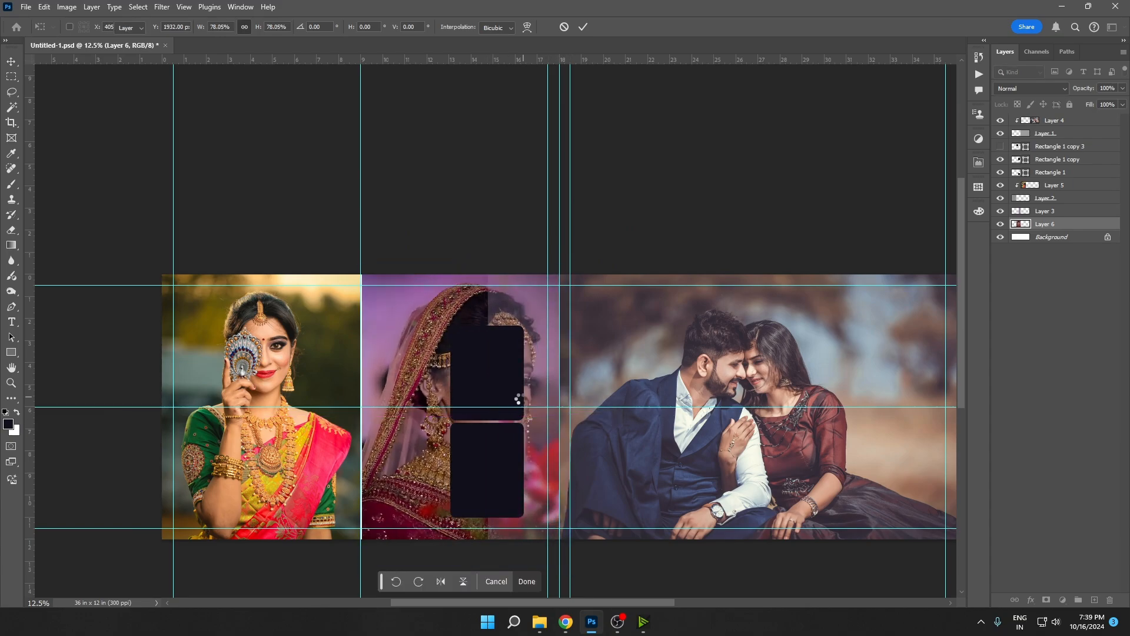
Step: Move the upper rounded frame down so it sits just left of the lower frame
scroll(449, 449, up, 1)
right_click(496, 362)
click(523, 368)
drag(523, 385, 422, 491)
Step: Lower the opacity of the bride photo on Layer 6 to 47%
right_click(434, 337)
click(451, 343)
drag(1087, 89, 1053, 96)
right_click(497, 299)
click(502, 299)
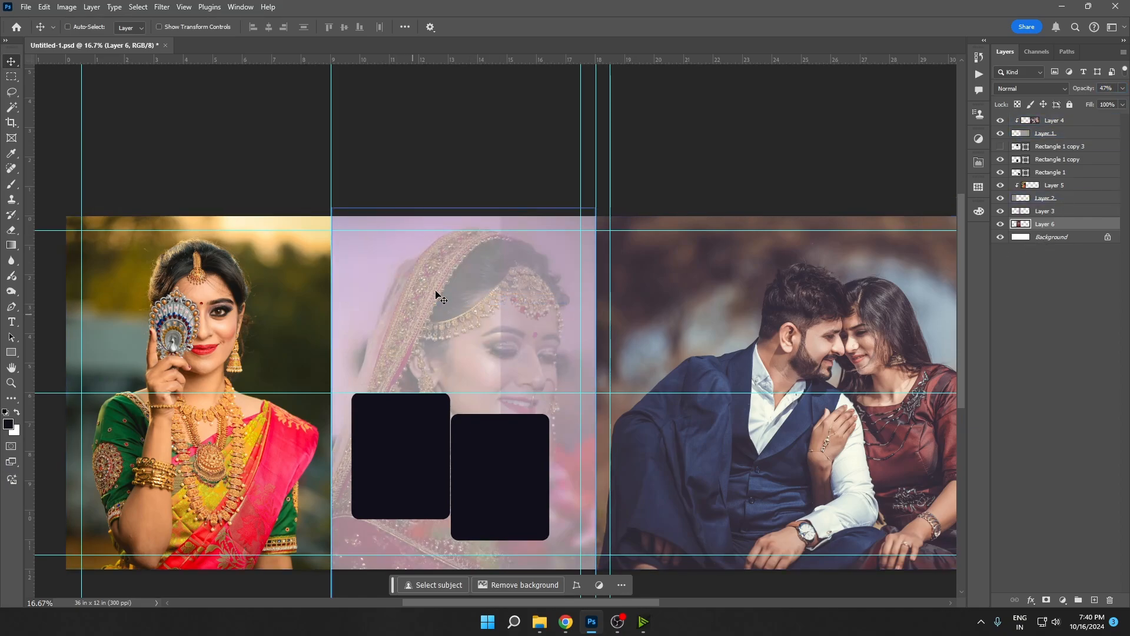
right_click(410, 266)
click(412, 266)
right_click(450, 321)
click(560, 341)
Step: Add a Solid Color fill layer directly above the Background layer
click(1064, 599)
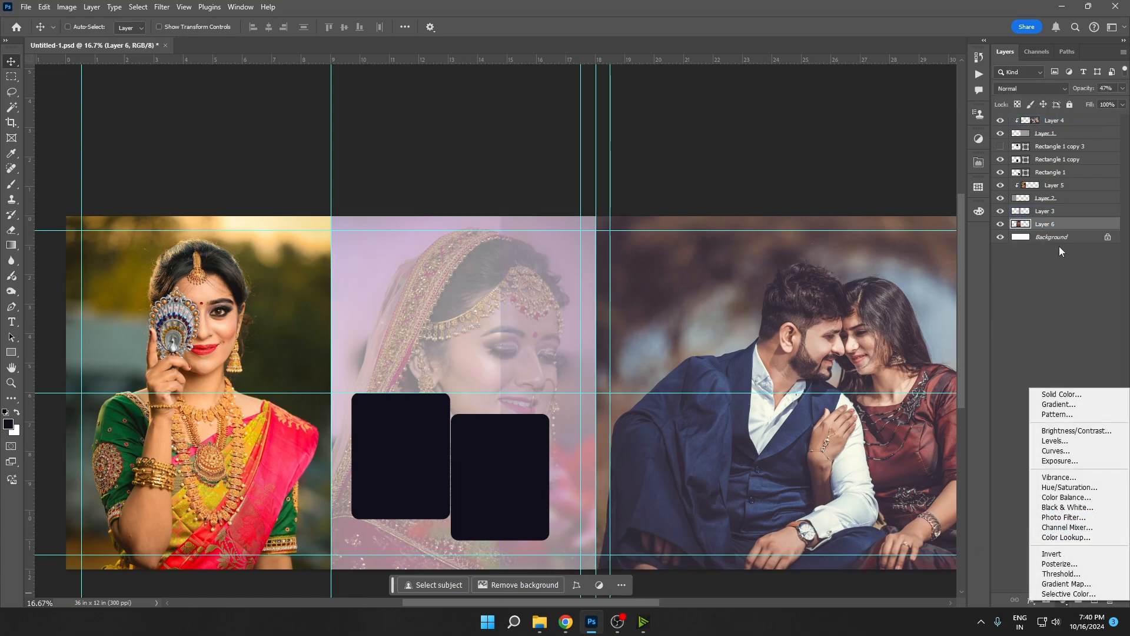
click(1060, 249)
click(1059, 240)
click(1063, 600)
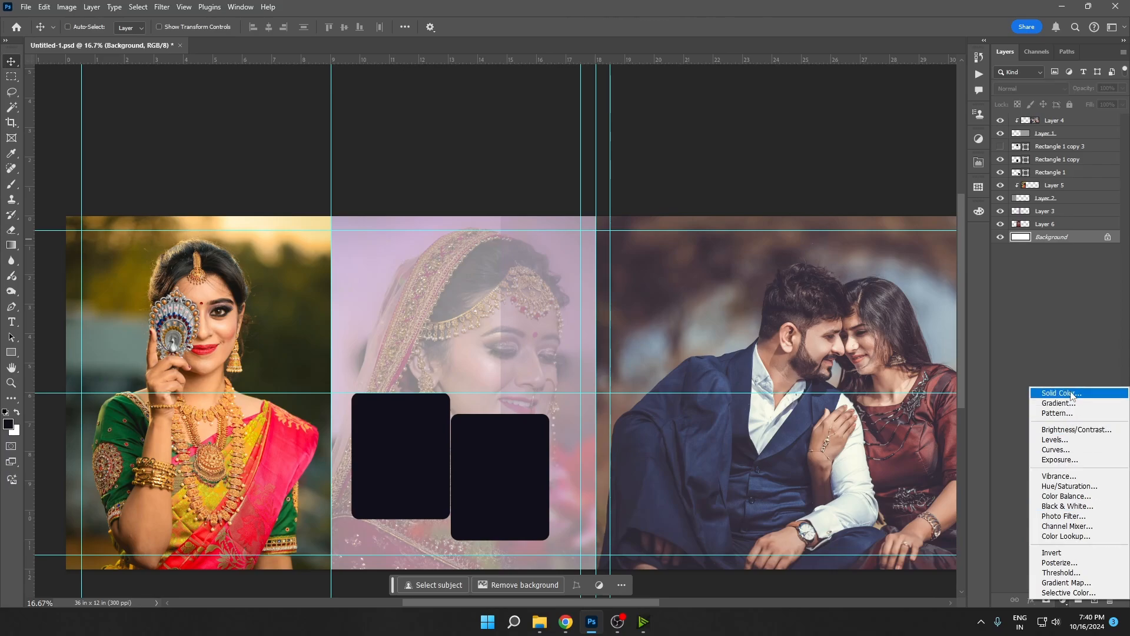
click(1041, 394)
Step: Try pink, dark blue and colours sampled from the photos as the fill behind the faded bride photo
click(856, 295)
drag(315, 282, 730, 352)
drag(281, 307, 548, 359)
click(834, 295)
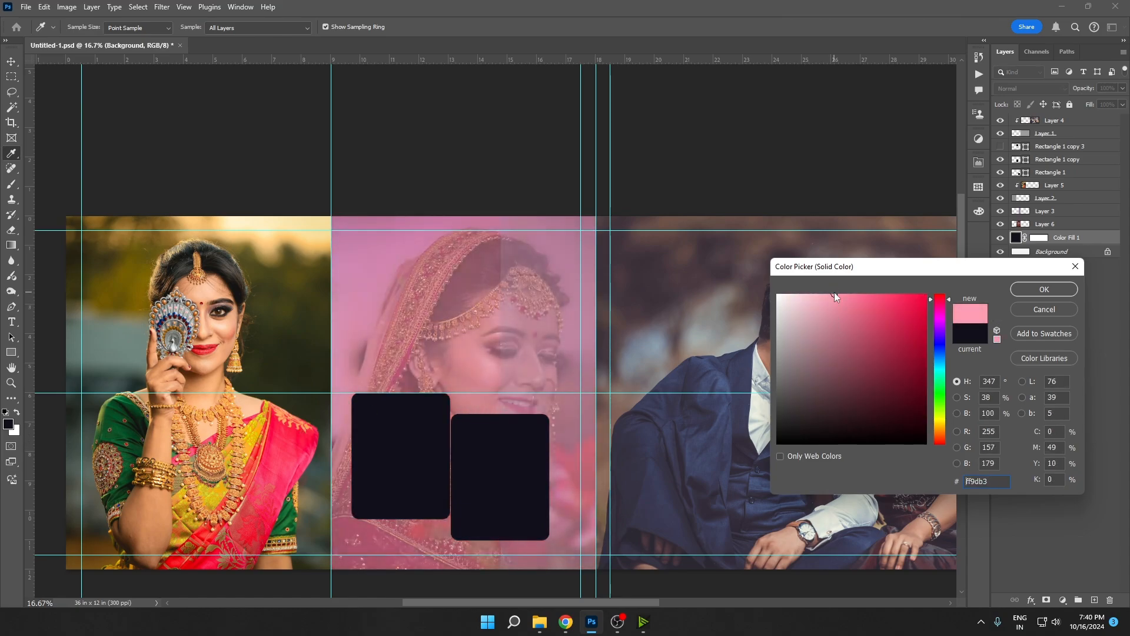
drag(822, 296, 815, 294)
drag(295, 405, 303, 451)
drag(842, 409, 881, 422)
click(940, 348)
drag(800, 430, 775, 443)
mouse_move(872, 389)
mouse_down()
mouse_move(881, 361)
mouse_move(932, 407)
mouse_move(854, 414)
mouse_up()
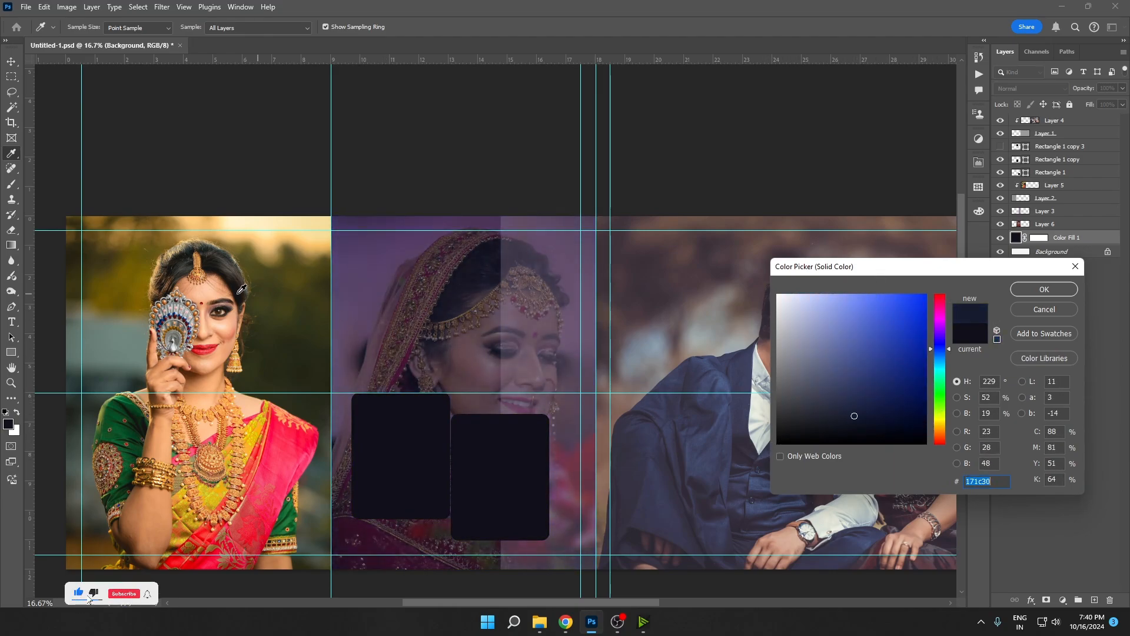
mouse_move(113, 262)
mouse_down()
mouse_move(114, 278)
mouse_move(95, 262)
mouse_up()
Step: Set the fill layer's colour to the dark maroon #200b0f
click(939, 298)
drag(900, 382, 874, 426)
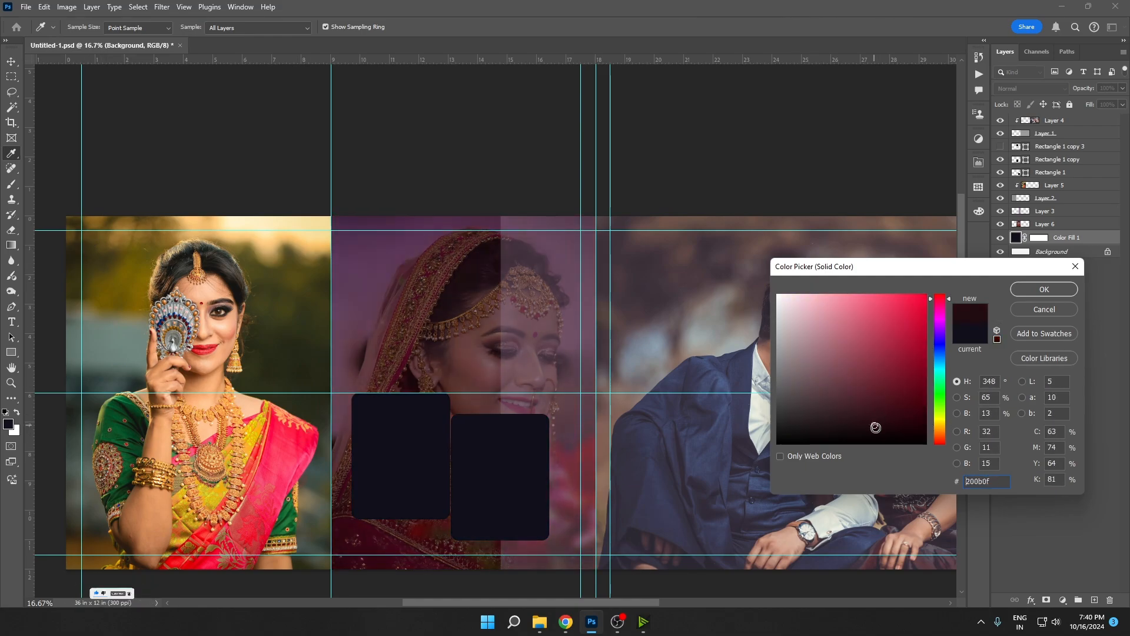
click(1042, 289)
Step: Set the bride photo's opacity to 54% and shift Layer 3's pale strip to the left edge of its panel
right_click(436, 343)
click(453, 350)
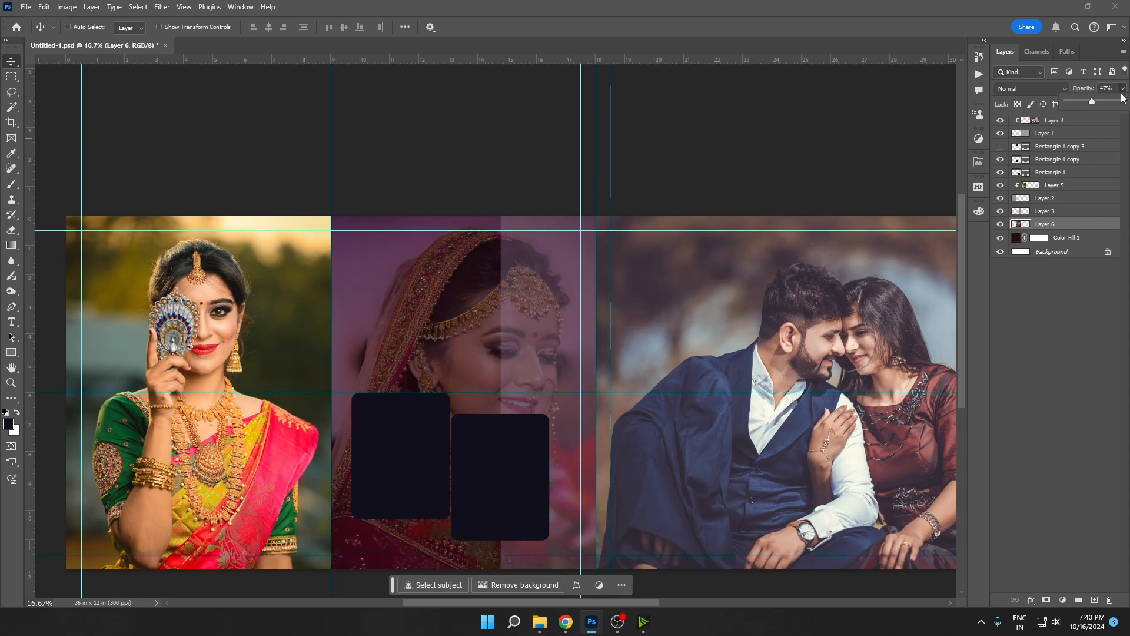
drag(1087, 102, 1100, 109)
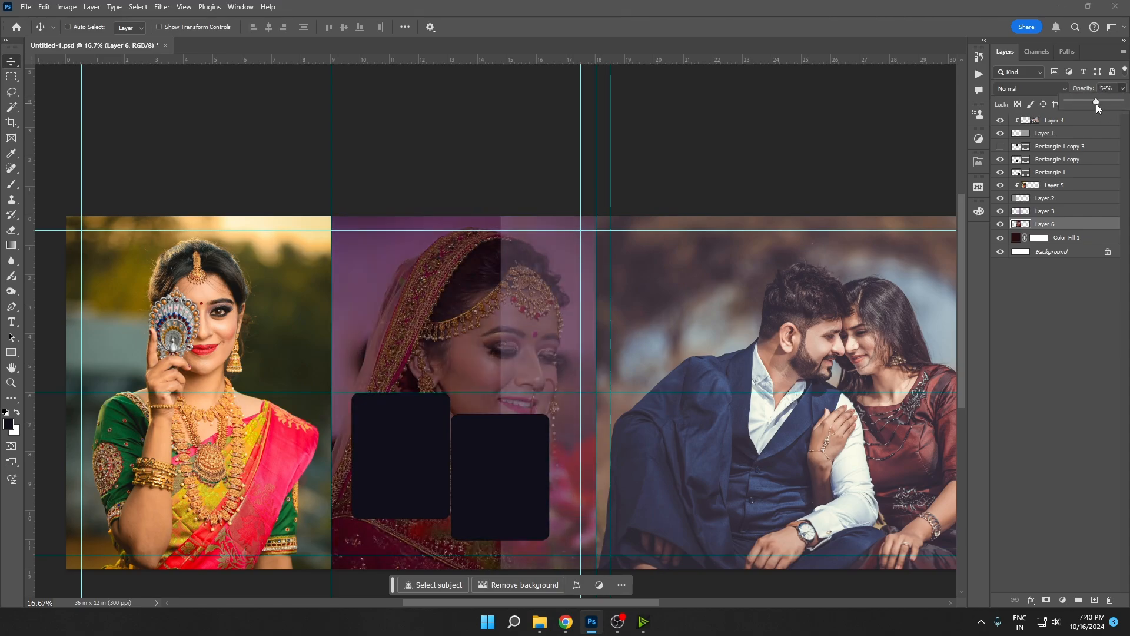
drag(1047, 210, 279, 333)
Step: Scale the left rounded frame down and place it in the lower-left corner of the bride panel, resting on the bottom guide
right_click(384, 425)
click(393, 431)
scroll(393, 412, down, 3)
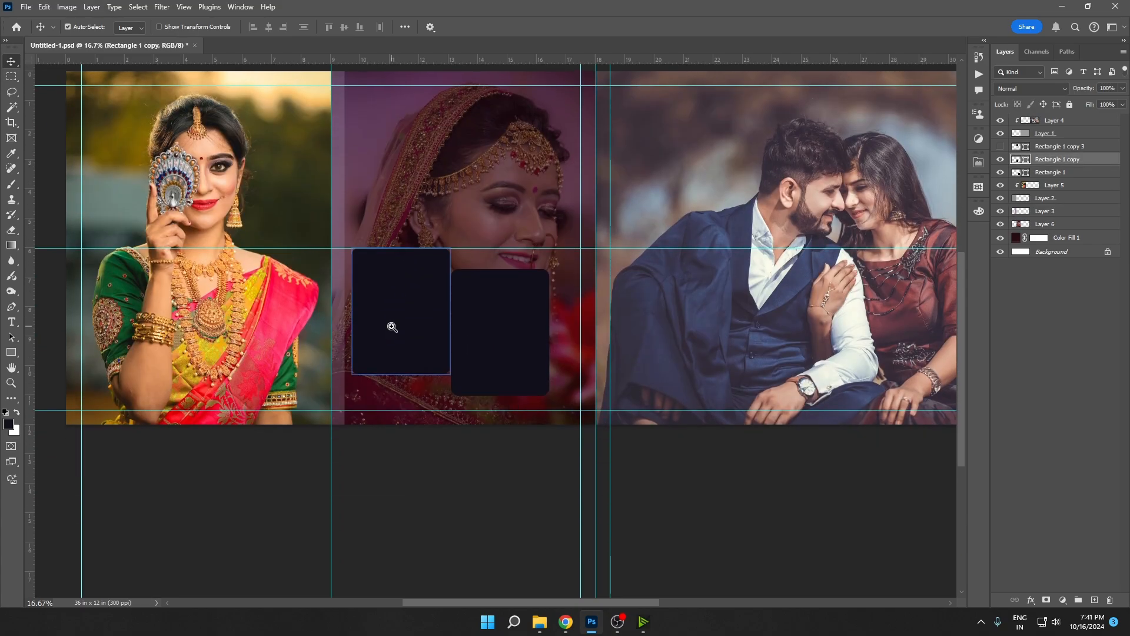
ctrl+click(392, 327)
key(ctrl+t)
drag(479, 207, 386, 353)
key(Return)
mouse_move(441, 316)
mouse_down()
mouse_move(406, 315)
mouse_move(439, 316)
mouse_up()
Step: Rotate the right frame 90° clockwise and stretch it into a low band across the bride panel, with its layer directly above Layer 6
right_click(565, 313)
click(576, 318)
right_click(576, 321)
click(585, 311)
key(ctrl+t)
right_click(584, 305)
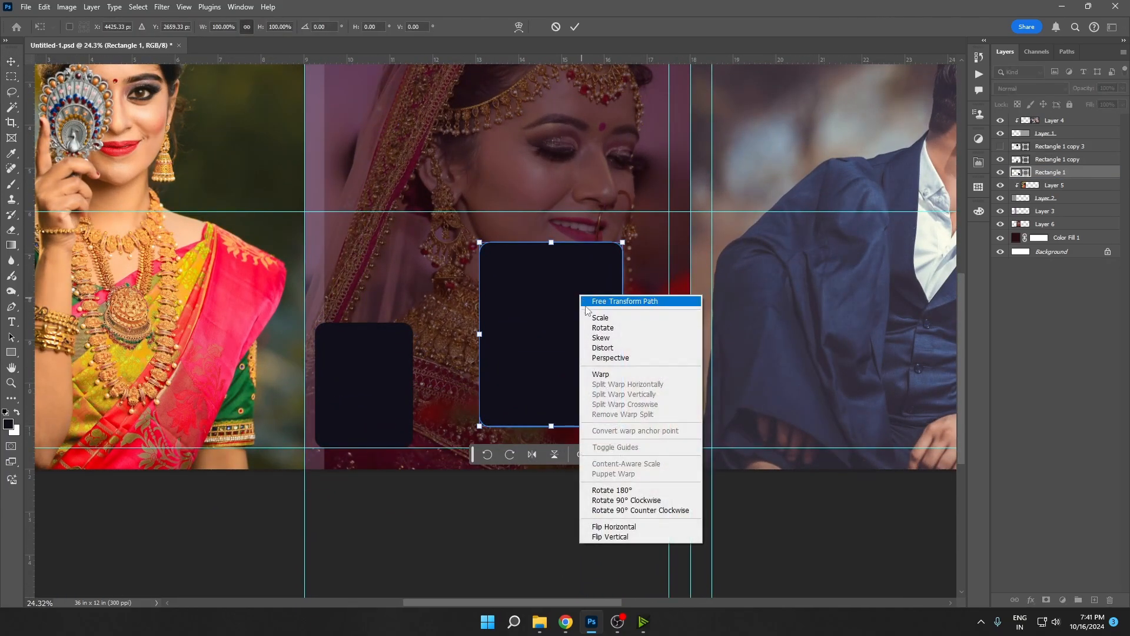
click(632, 502)
drag(585, 308, 527, 351)
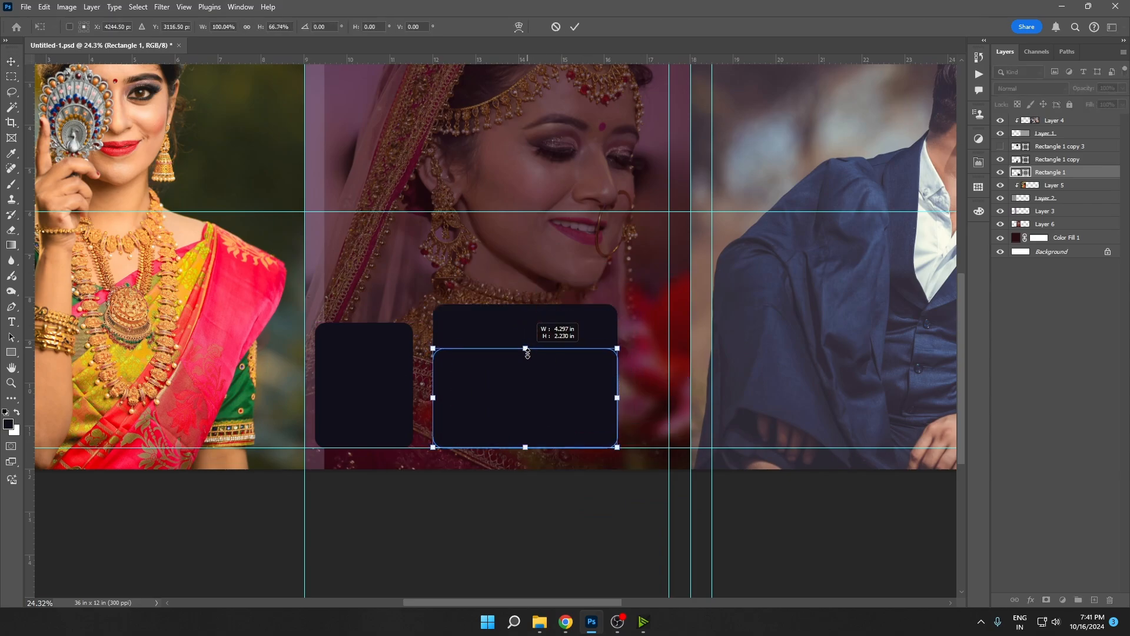
drag(531, 392, 529, 394)
drag(616, 393, 688, 352)
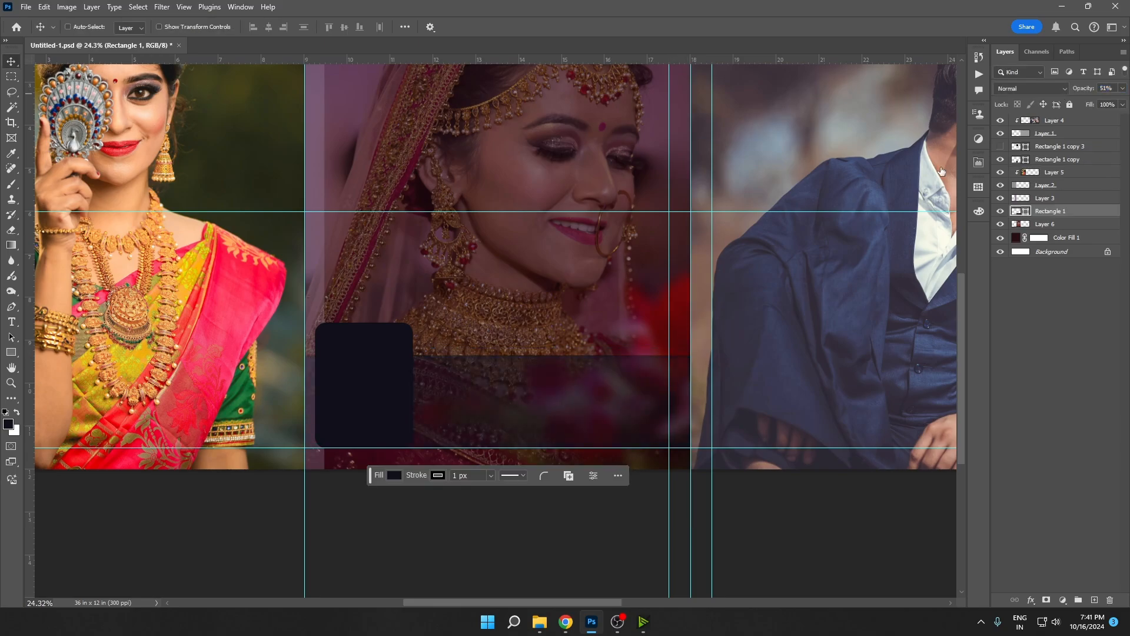
Step: Recolour the horizontal band white and reduce its opacity to 15%
right_click(555, 389)
right_click(1076, 210)
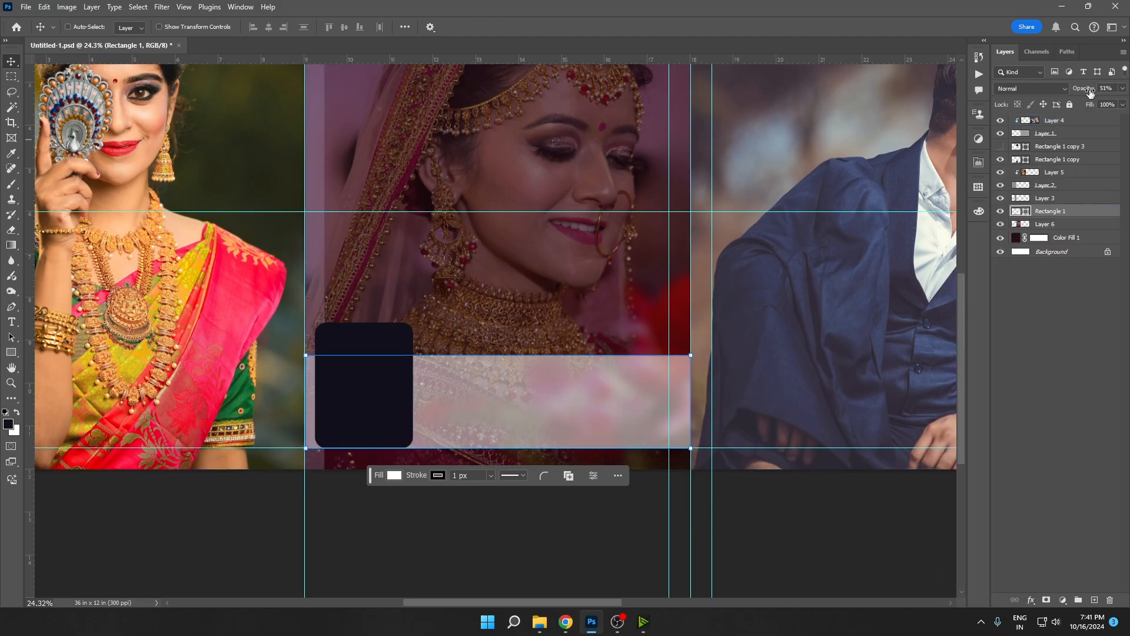
drag(1089, 94, 1069, 94)
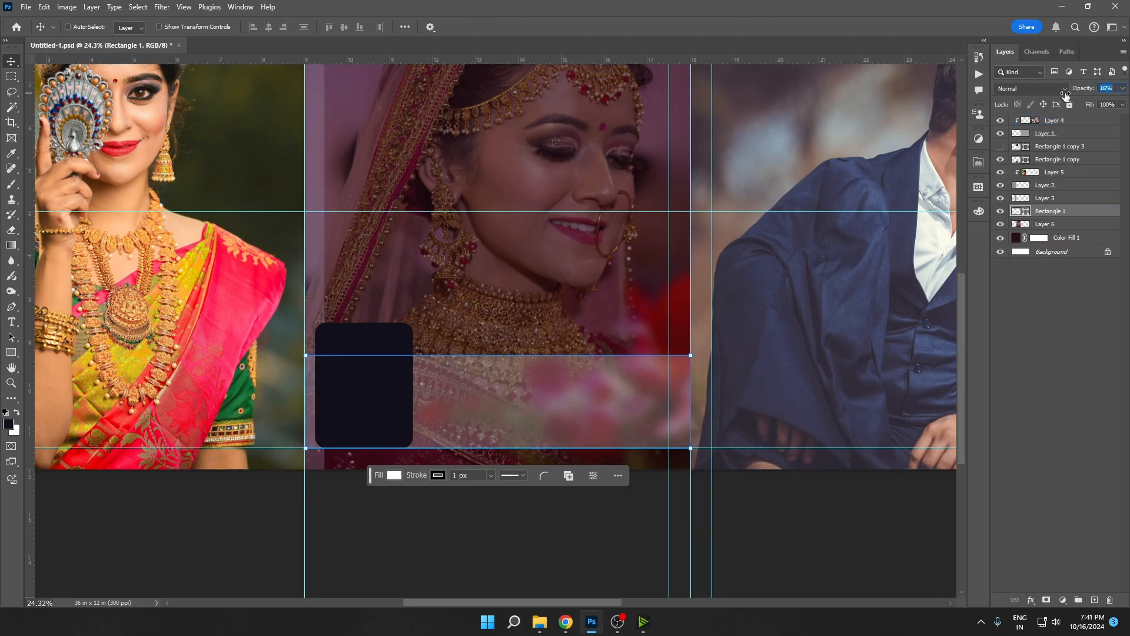
right_click(575, 416)
click(587, 425)
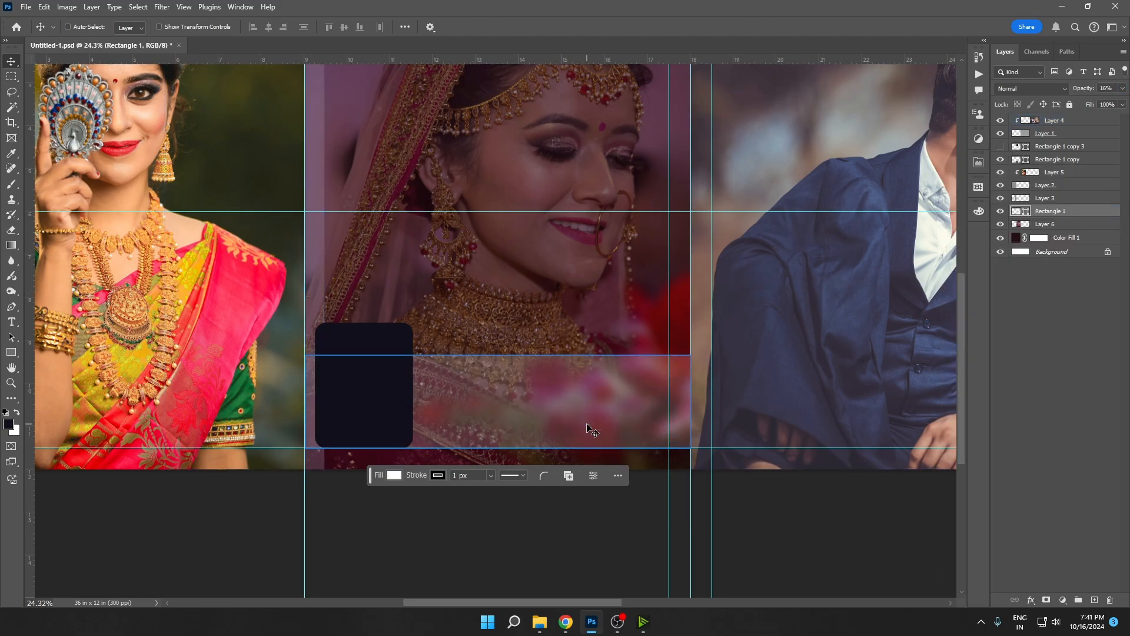
drag(1077, 105, 1080, 106)
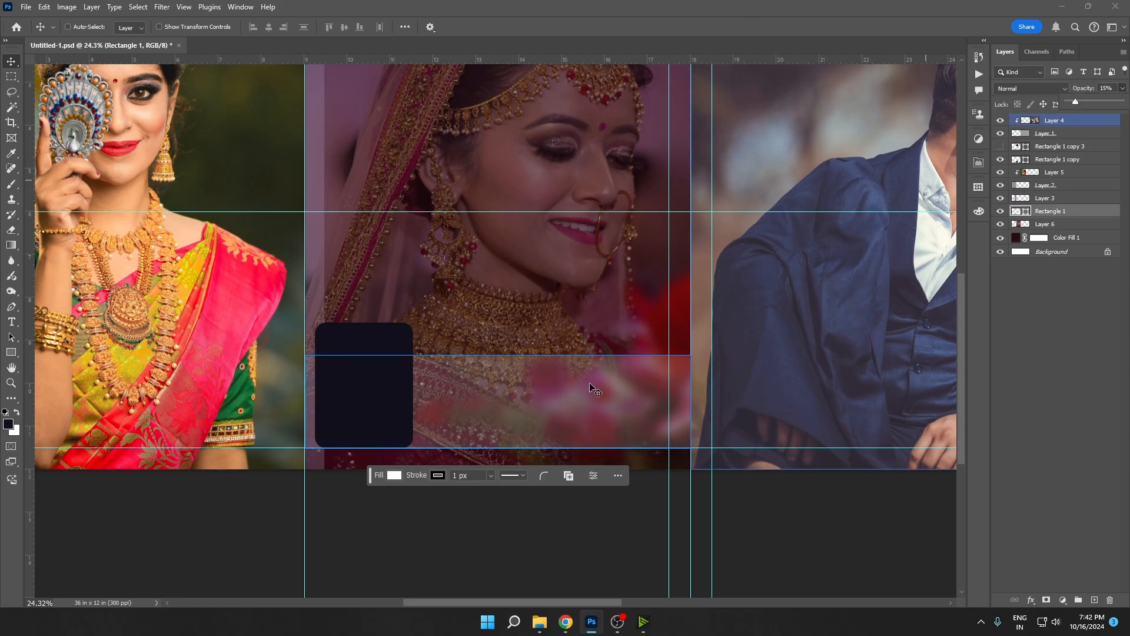
Step: Move the small rounded frame right and slightly up so it overlaps the translucent band away from the panel's left edge
right_click(343, 402)
click(355, 414)
right_click(356, 405)
click(368, 409)
click(368, 411)
drag(369, 411, 422, 386)
drag(568, 401, 500, 396)
right_click(379, 451)
click(385, 455)
drag(295, 453, 347, 453)
drag(410, 450, 474, 434)
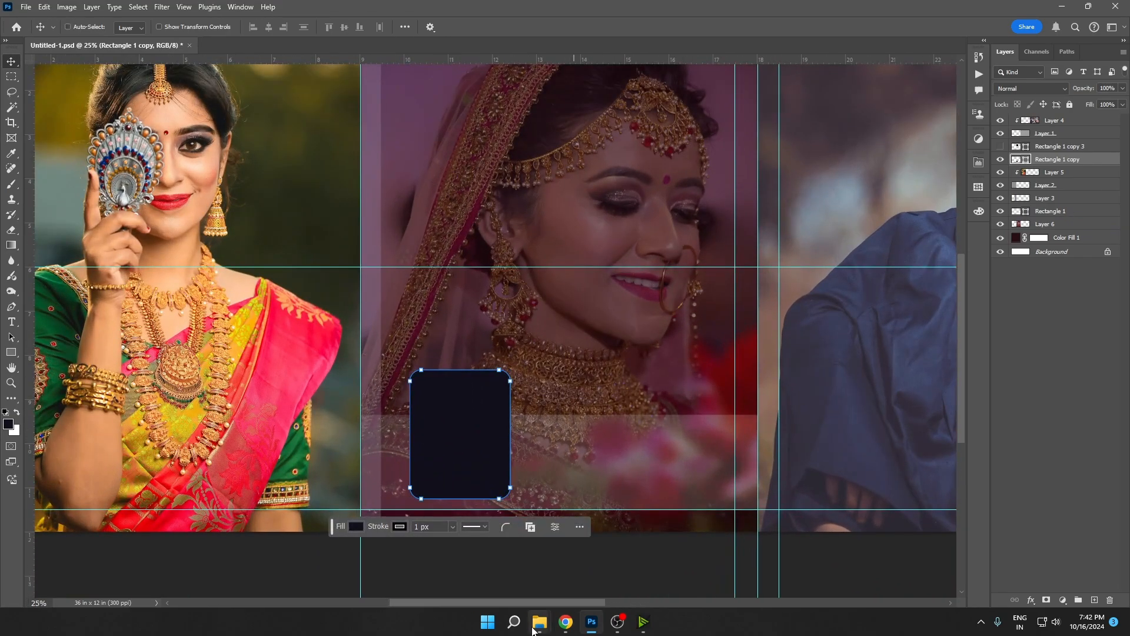
Step: Copy the full portrait of the woman from Layer 5 and clear the selection
right_click(298, 341)
click(304, 346)
drag(307, 379, 368, 453)
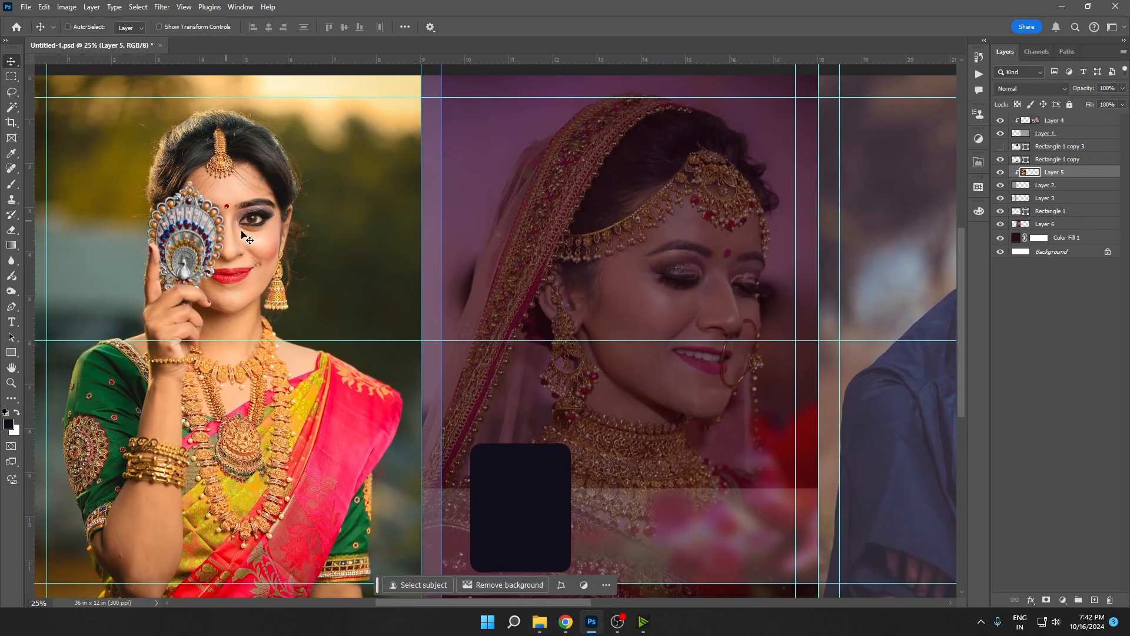
right_click(269, 262)
right_click(284, 199)
click(293, 204)
key(ctrl+a)
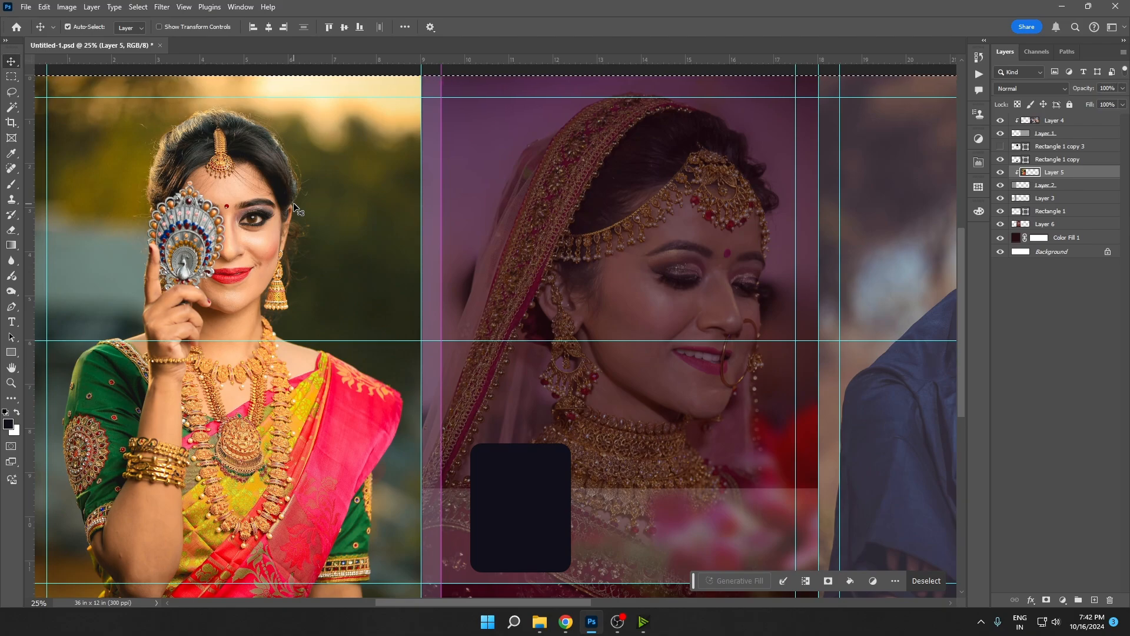
key(ctrl+d)
Step: Paste the copied portrait directly above the small rounded frame's layer and clip it to that frame
right_click(538, 475)
click(554, 481)
drag(510, 522, 519, 431)
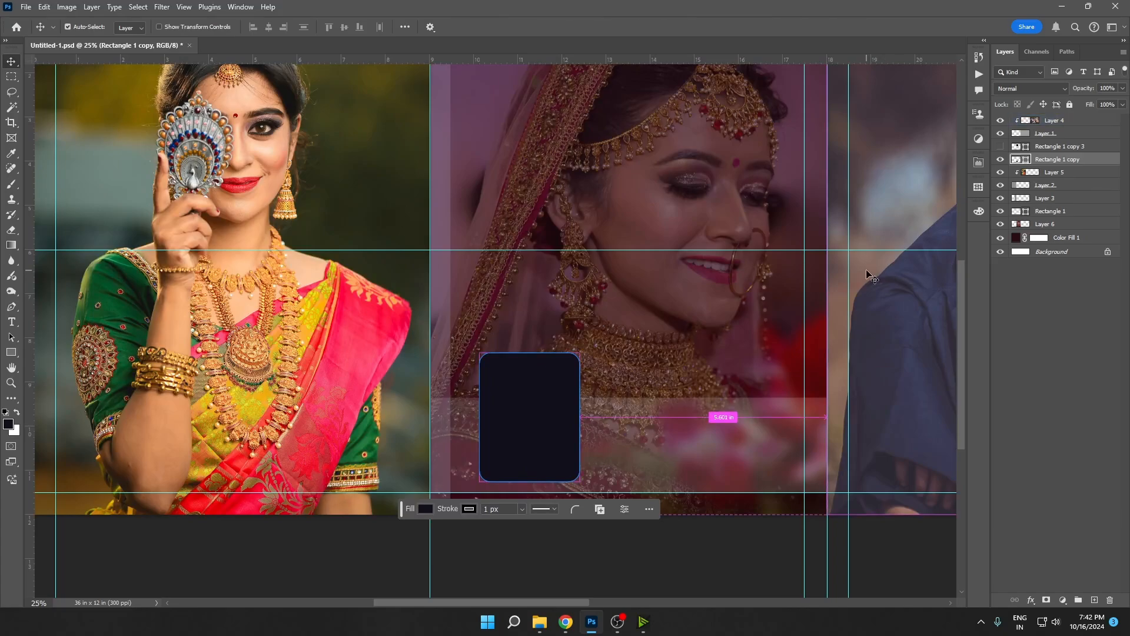
key(ctrl+v)
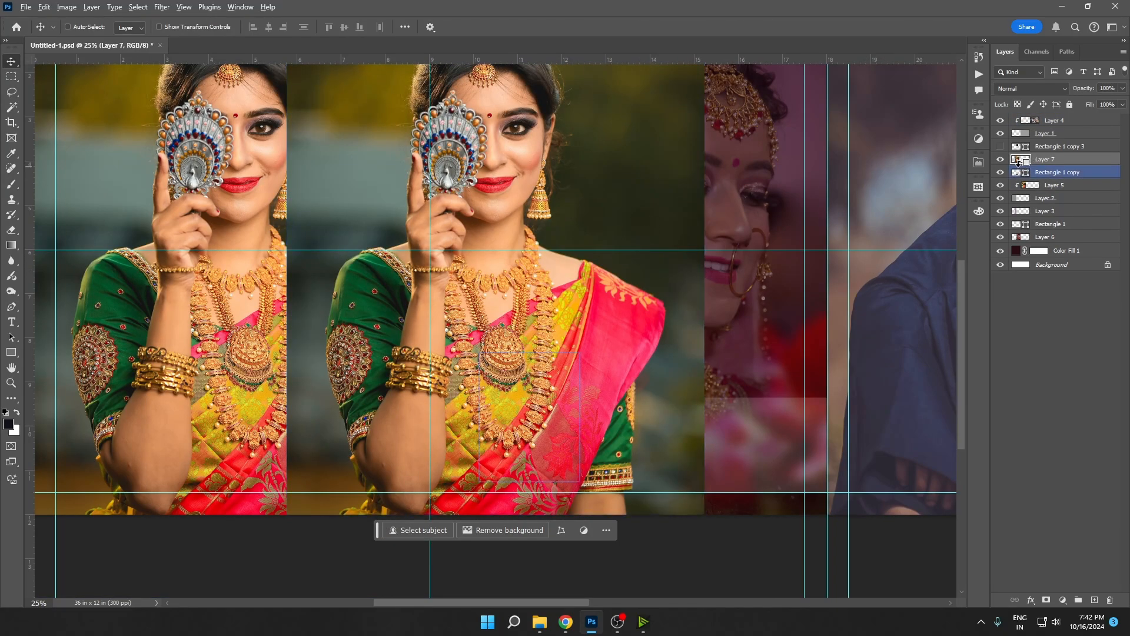
alt+click(1019, 161)
Step: Reposition the clipped portrait so the woman's face falls inside the small rounded frame
drag(519, 407, 528, 470)
drag(516, 366, 516, 433)
drag(540, 405, 512, 407)
scroll(513, 407, down, 1)
key(ctrl+t)
drag(522, 311, 522, 222)
drag(521, 412, 521, 426)
drag(549, 361, 548, 386)
mouse_move(588, 338)
mouse_down()
mouse_move(588, 326)
mouse_move(588, 345)
mouse_up()
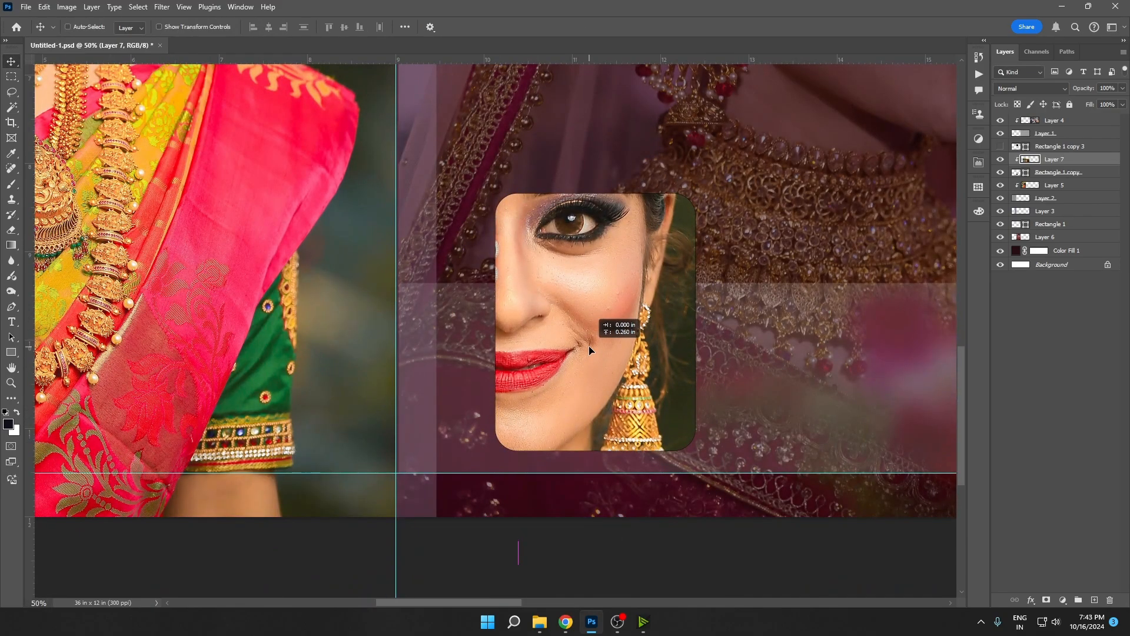
drag(563, 392, 619, 260)
scroll(619, 294, down, 5)
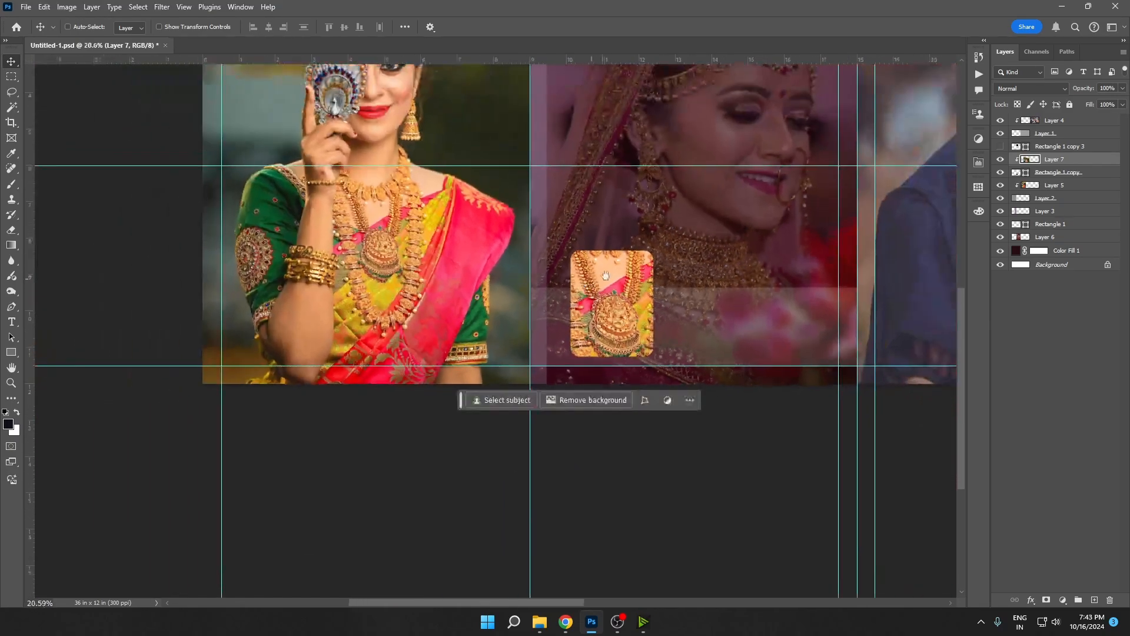
scroll(619, 293, up, 3)
drag(622, 355, 612, 471)
drag(609, 323, 602, 411)
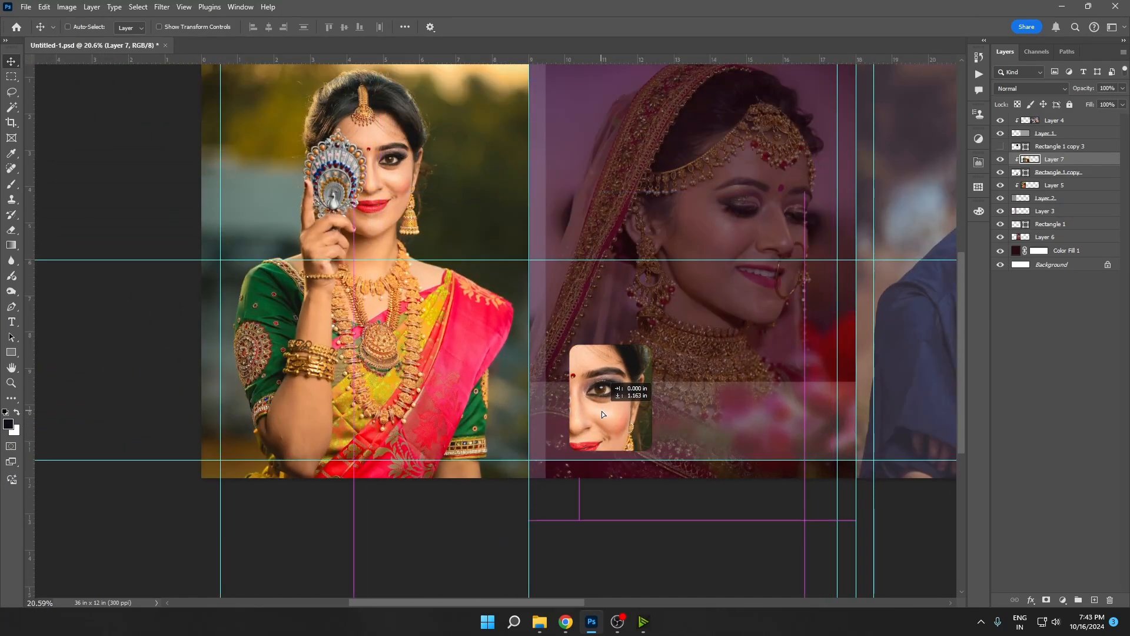
Step: Scale the clipped portrait down to fit half her face and the earring in the small frame, and save the document
key(ctrl+t)
drag(807, 459, 698, 471)
drag(560, 441, 609, 398)
key(Return)
scroll(670, 387, down, 3)
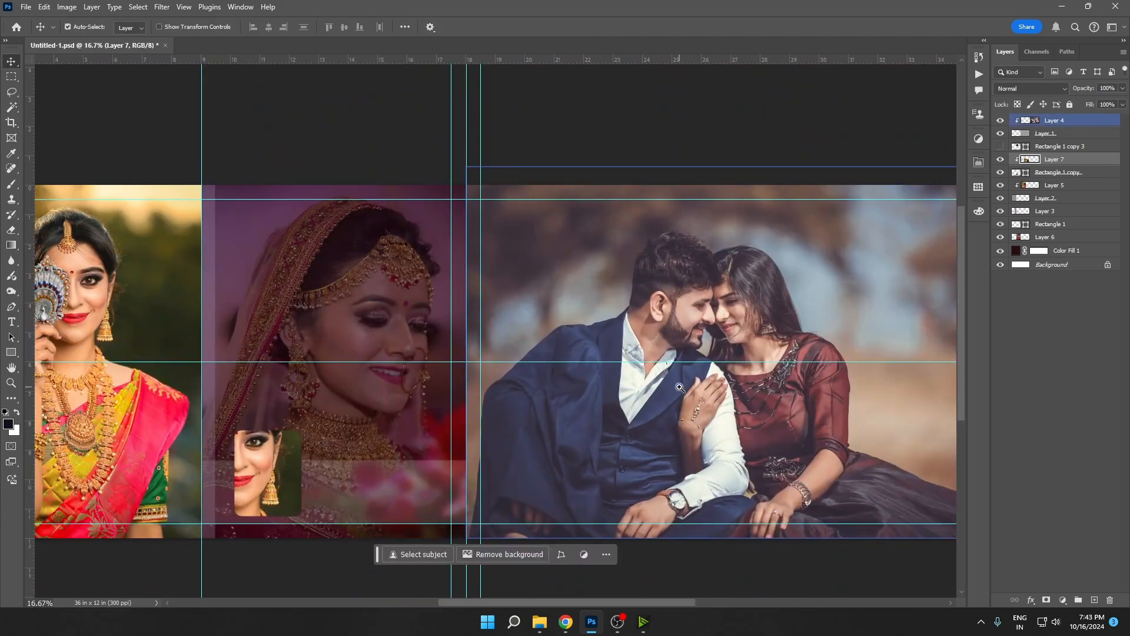
key(ctrl+s)
Step: Select an inset rectangle of about 15 x 10 inches on the couple photo in Layer 4 and copy it to a new layer
scroll(760, 341, up, 2)
right_click(731, 342)
click(748, 348)
click(749, 348)
right_click(646, 348)
click(665, 353)
click(1022, 446)
key(m)
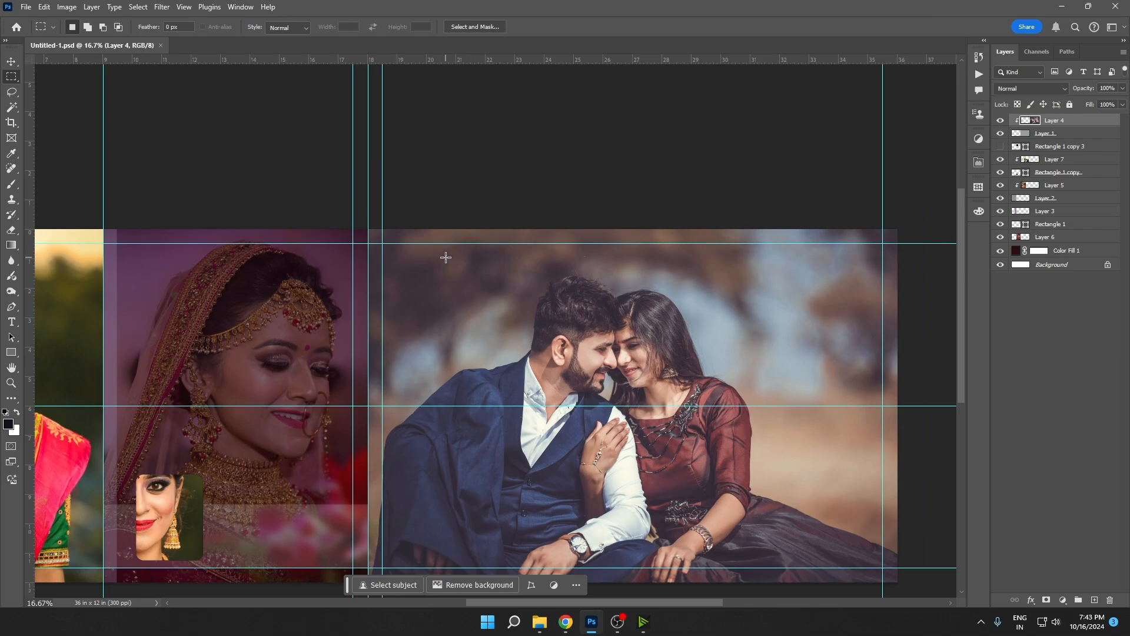
drag(416, 245, 858, 545)
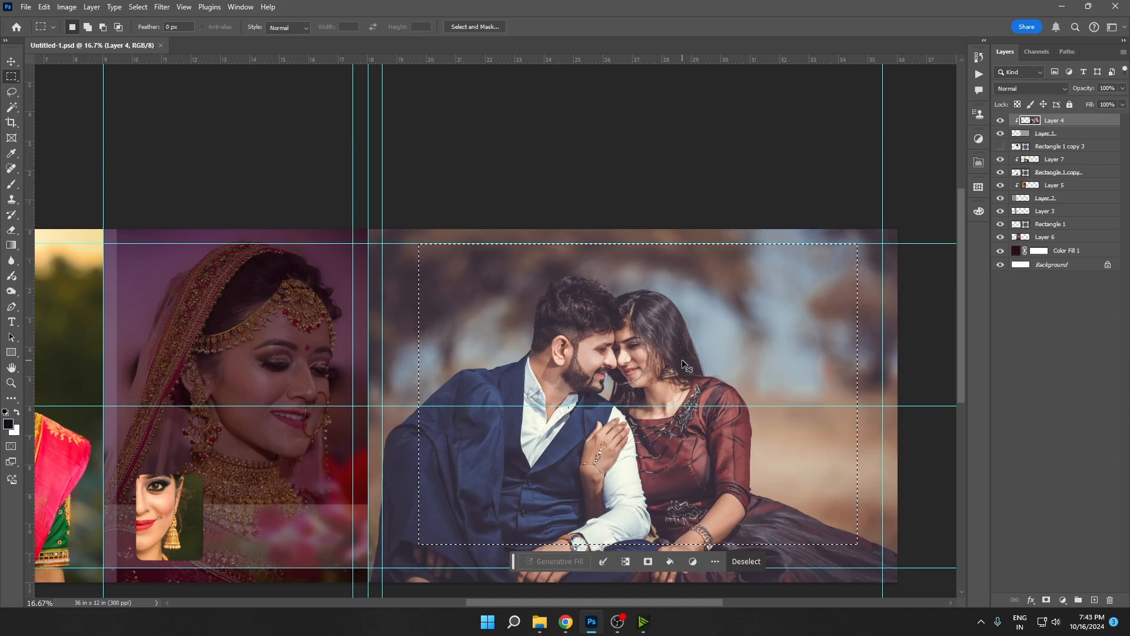
key(ctrl+j)
Step: Turn the copied rectangle over the couple photo solid white with a Hue/Saturation lightness adjustment
key(v)
key(ctrl+u)
drag(931, 365, 989, 365)
click(1064, 247)
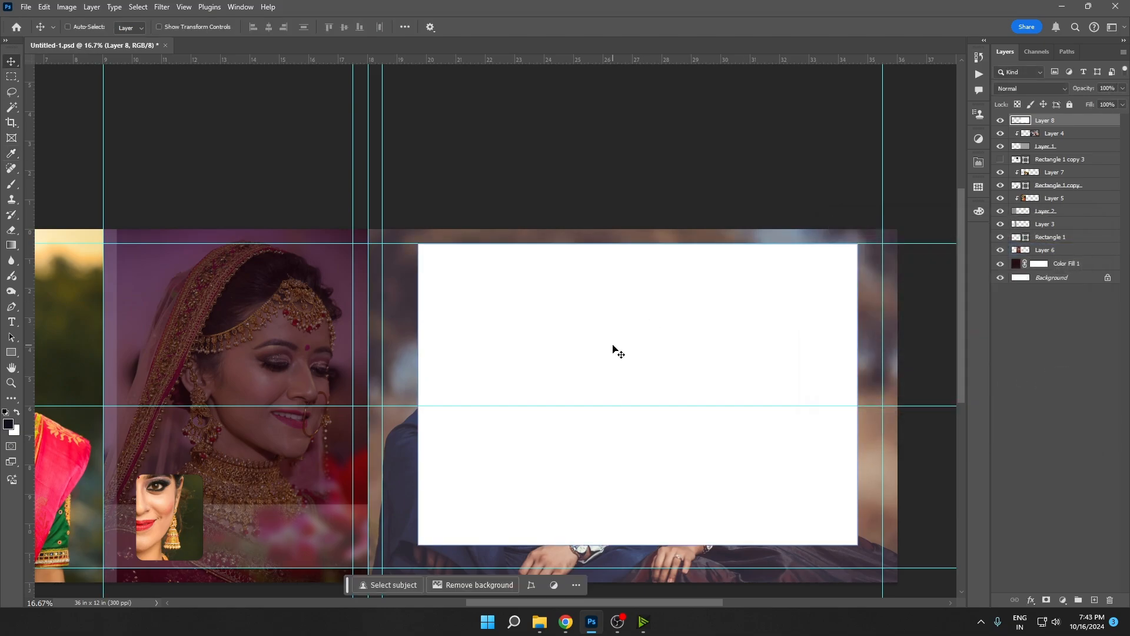
Step: Add a 6 px centred stroke in dark colour #110f1a around the white rectangle on Layer 8
key(alt+e)
key(s)
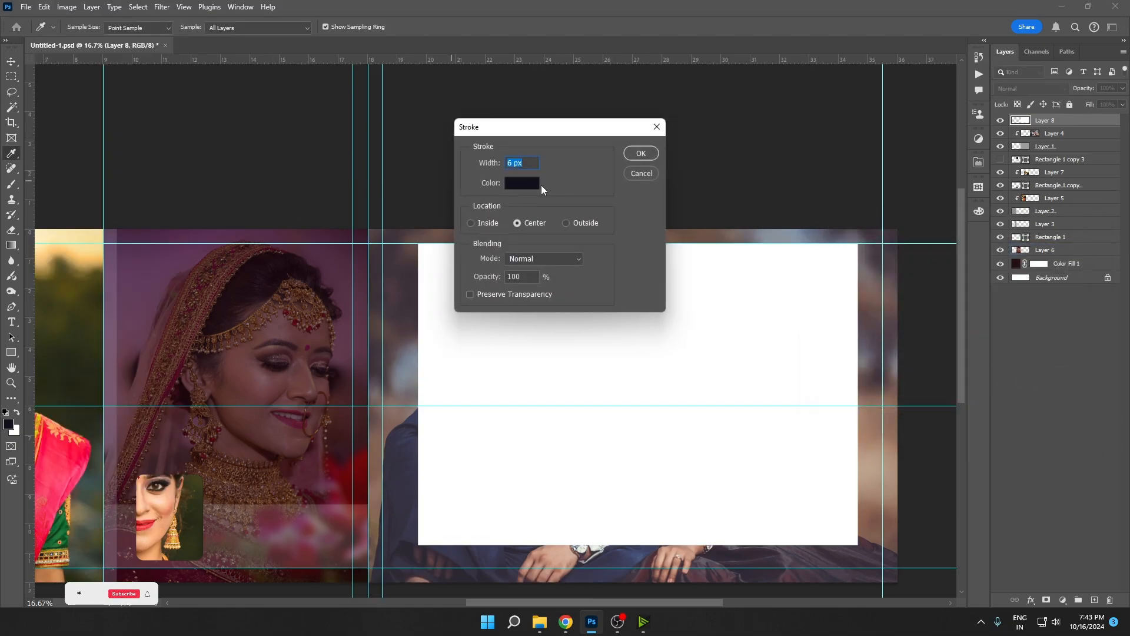
click(526, 183)
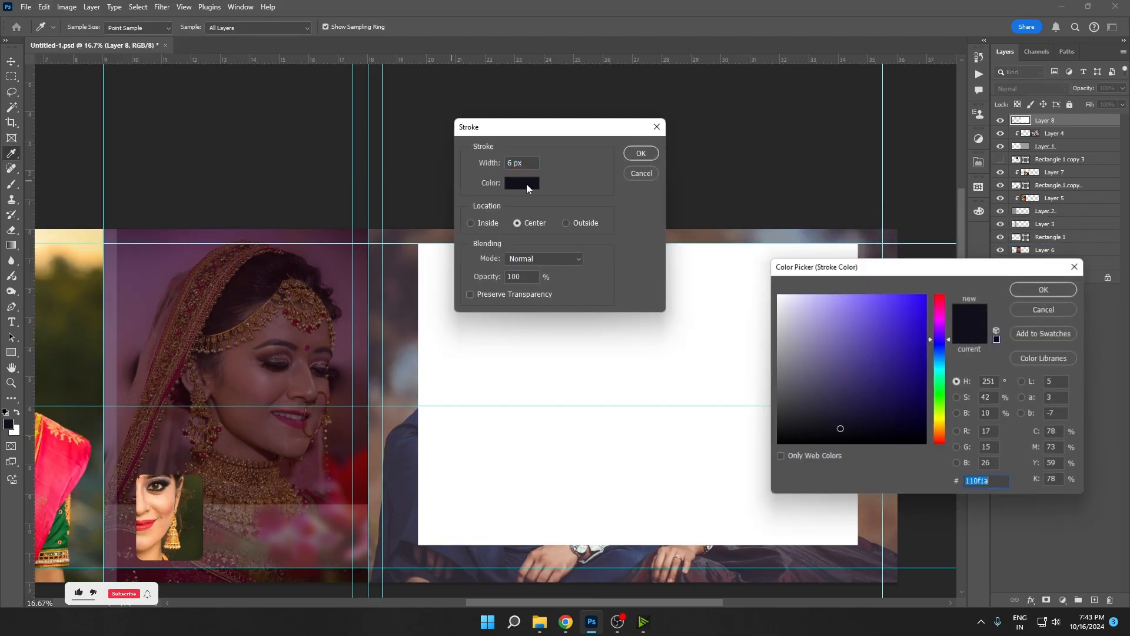
click(1044, 289)
click(630, 157)
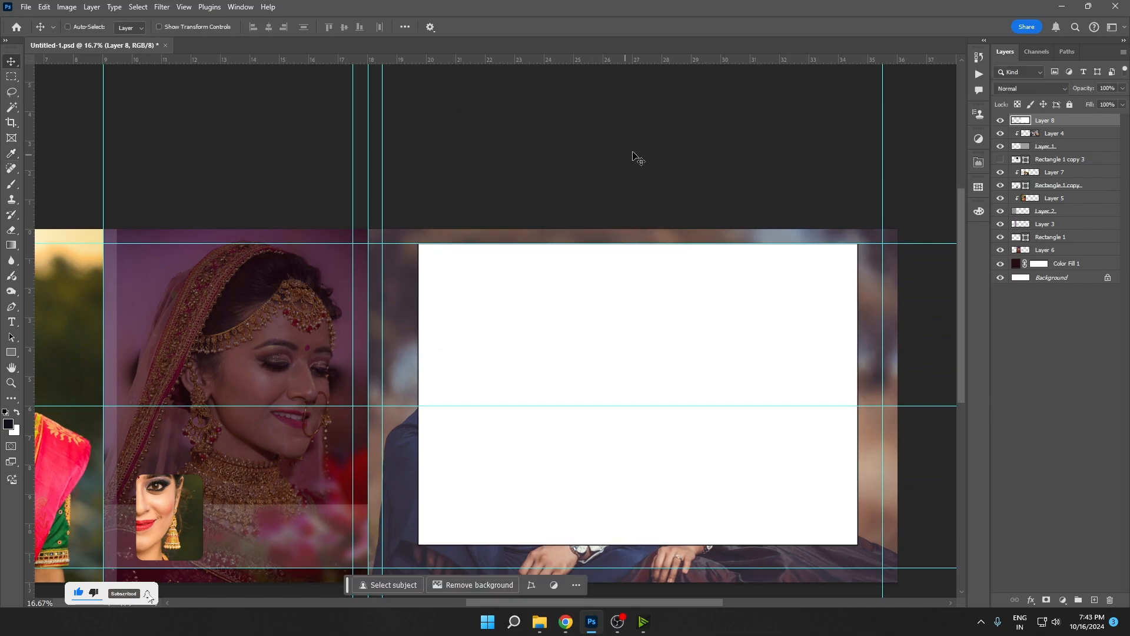
Step: Select and delete the rectangle's white interior with the Magic Wand so only the thin outline remains, and deselect
key(w)
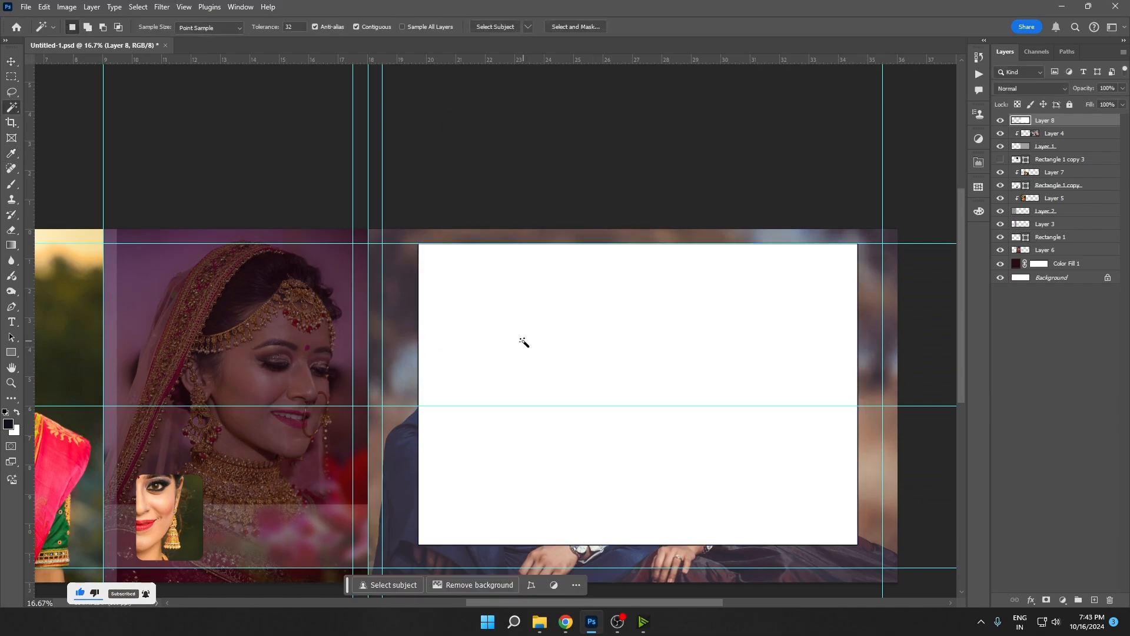
click(515, 350)
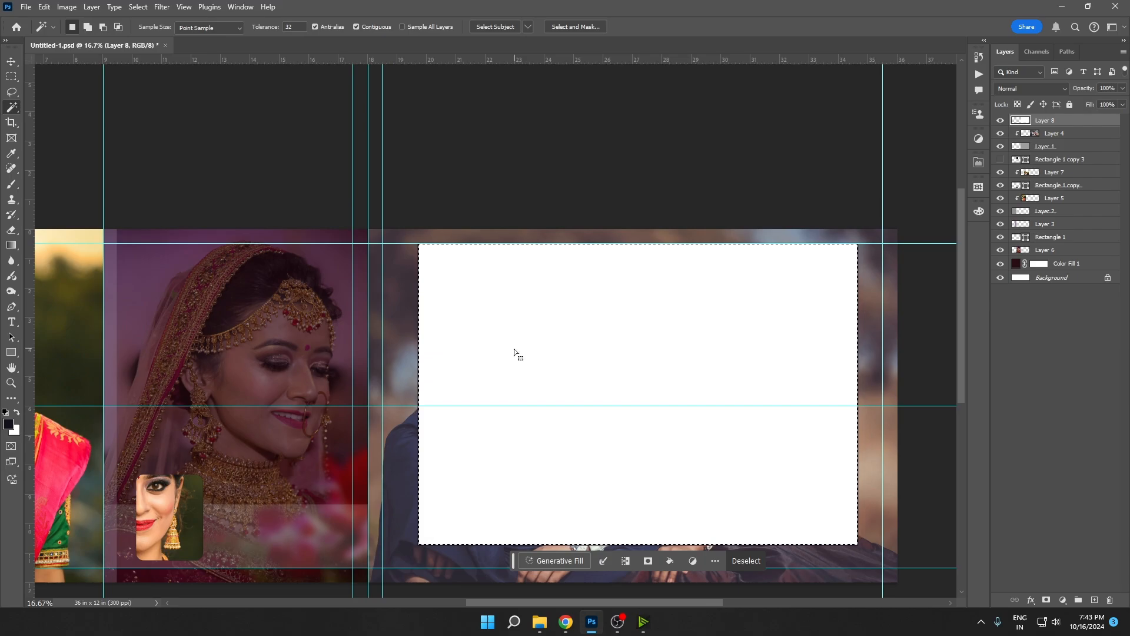
key(Delete)
key(ctrl+d)
key(v)
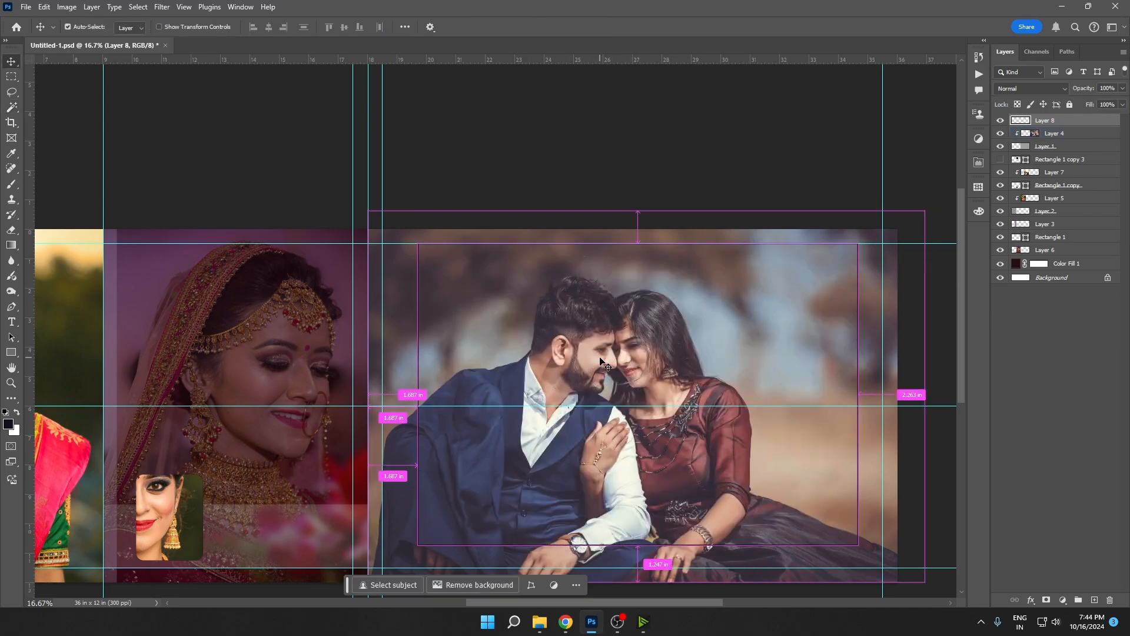
key(ctrl+u)
drag(932, 366, 1034, 371)
key(Escape)
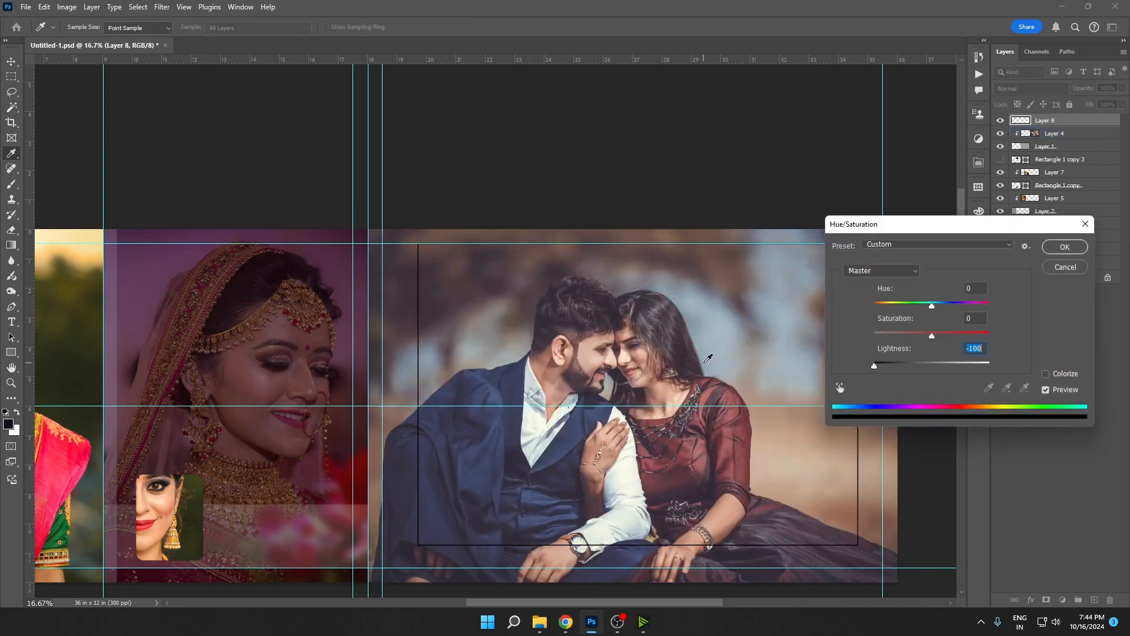
Step: Shift the outline frame slightly down over the couple photo and turn it white with a Hue/Saturation lightness of +100
scroll(706, 390, up, 1)
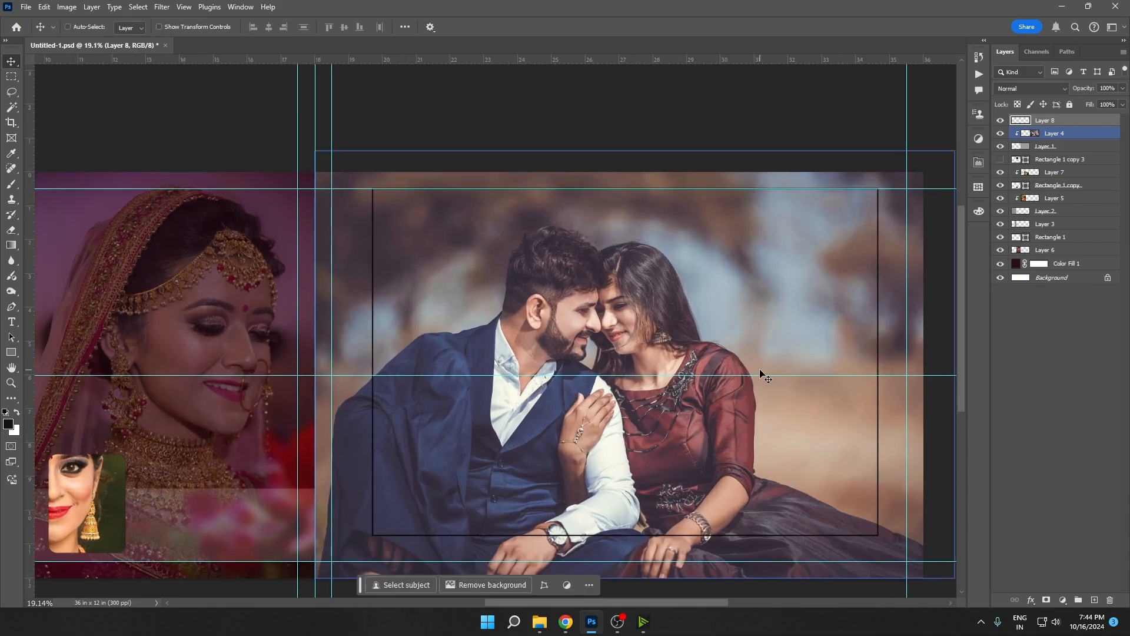
drag(863, 289, 867, 296)
key(ctrl)
key(ctrl+u)
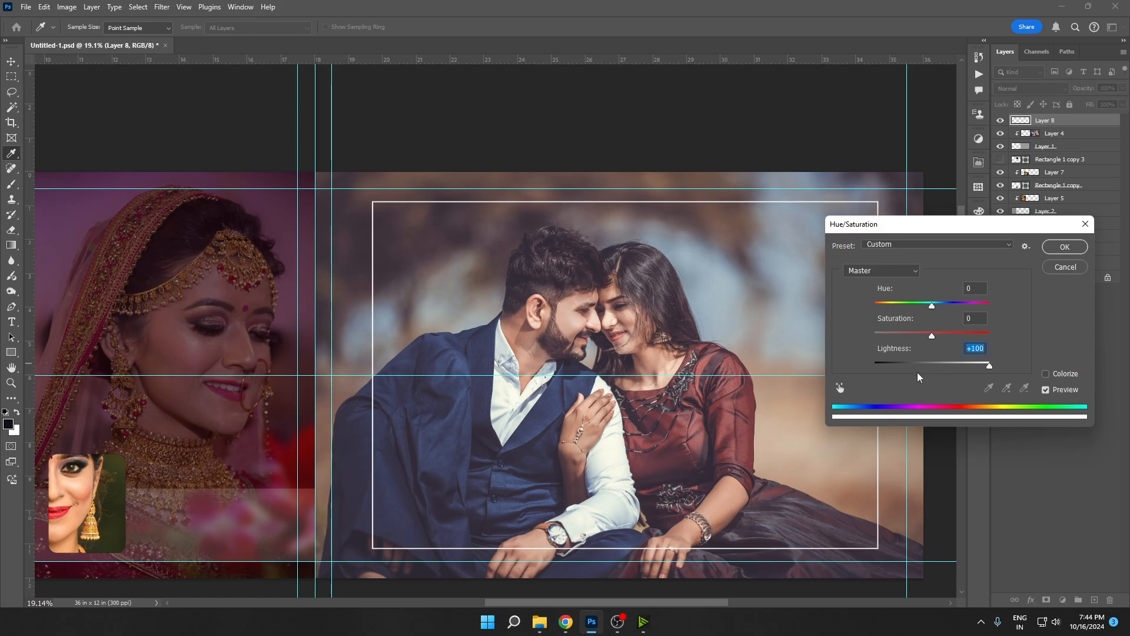
key(Return)
key(v)
Step: Lower the opacity of the white outline frame layer to 36% and save the document
drag(1051, 94, 1042, 96)
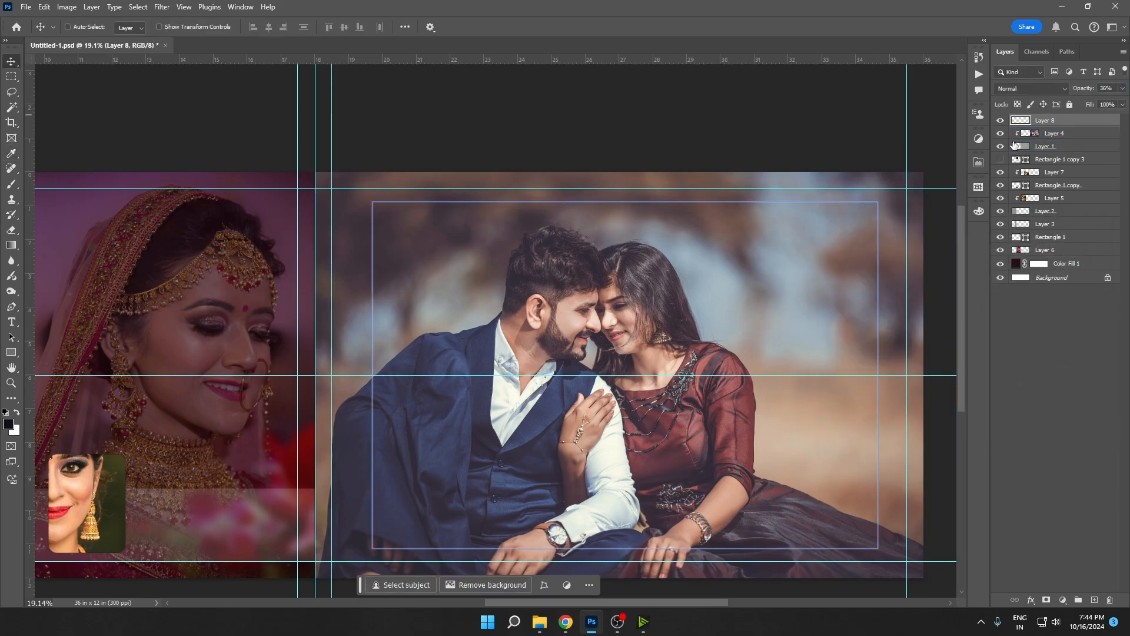
scroll(406, 380, down, 3)
key(e)
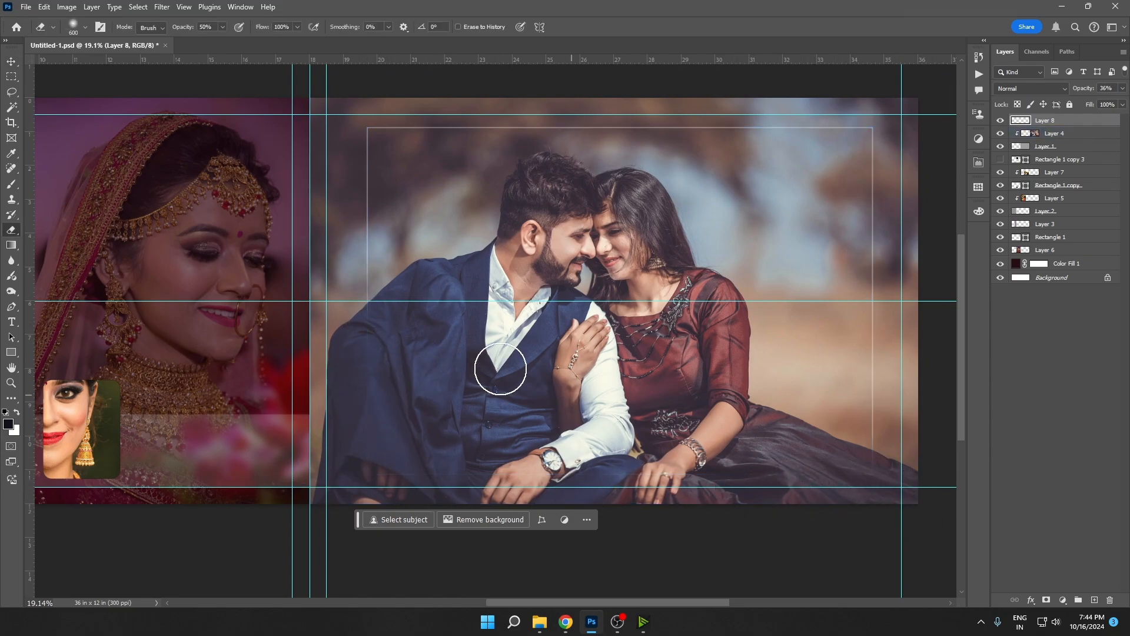
key(v)
key(ctrl+t)
key(Escape)
drag(653, 266, 524, 322)
scroll(577, 260, up, 4)
key(ctrl+s)
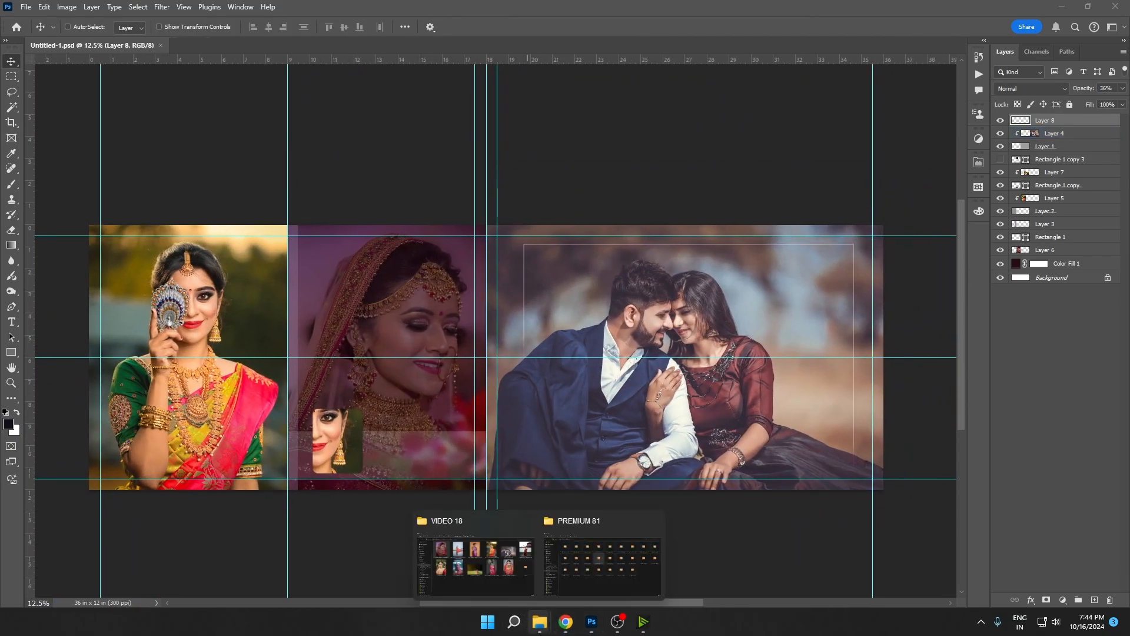
Step: Select the couple photo layer, switch to File Explorer and open the Templates folder on the PSD (K:) drive
ctrl+click(615, 370)
click(539, 621)
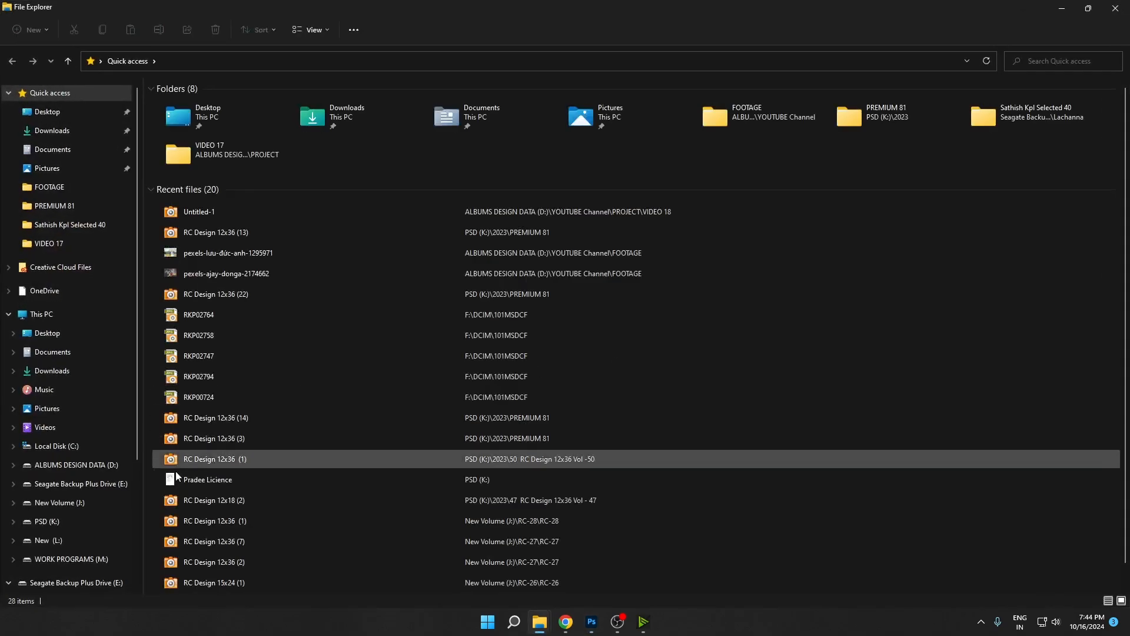
click(47, 521)
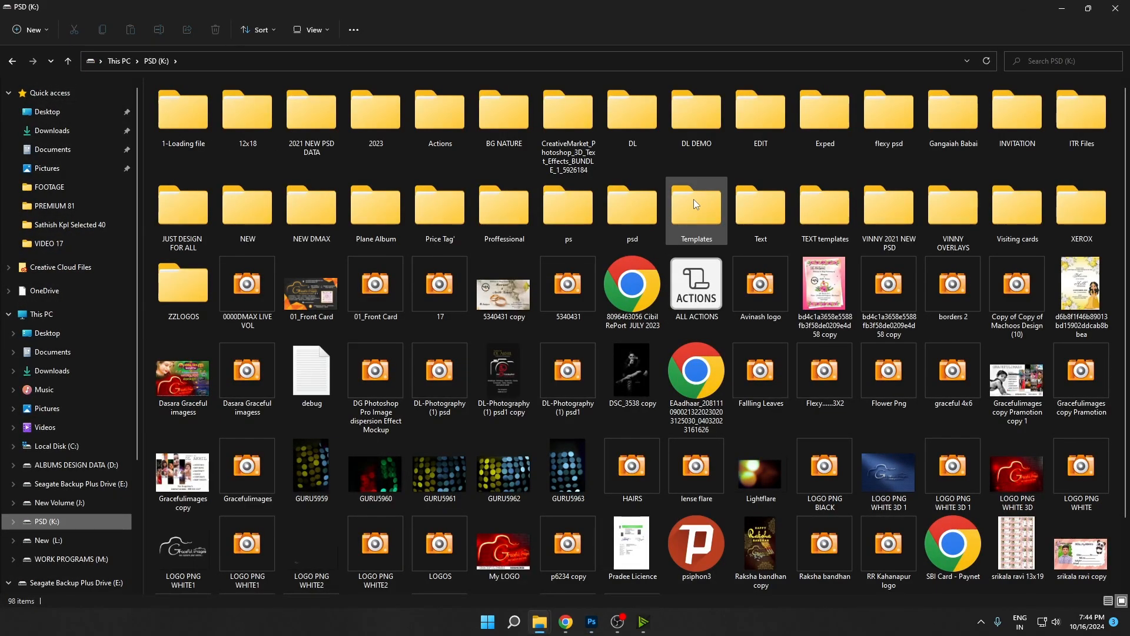
double_click(694, 199)
right_click(694, 200)
mouse_move(787, 213)
click(934, 210)
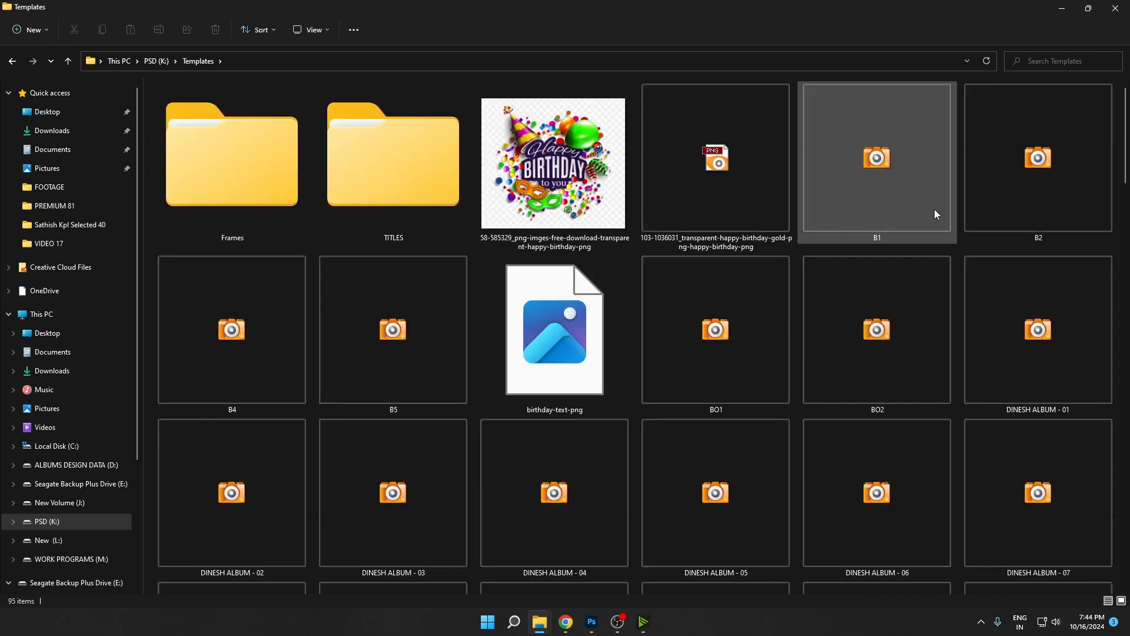
Step: Preview several album title templates in the Templates folder to find a suitable quote design
click(742, 353)
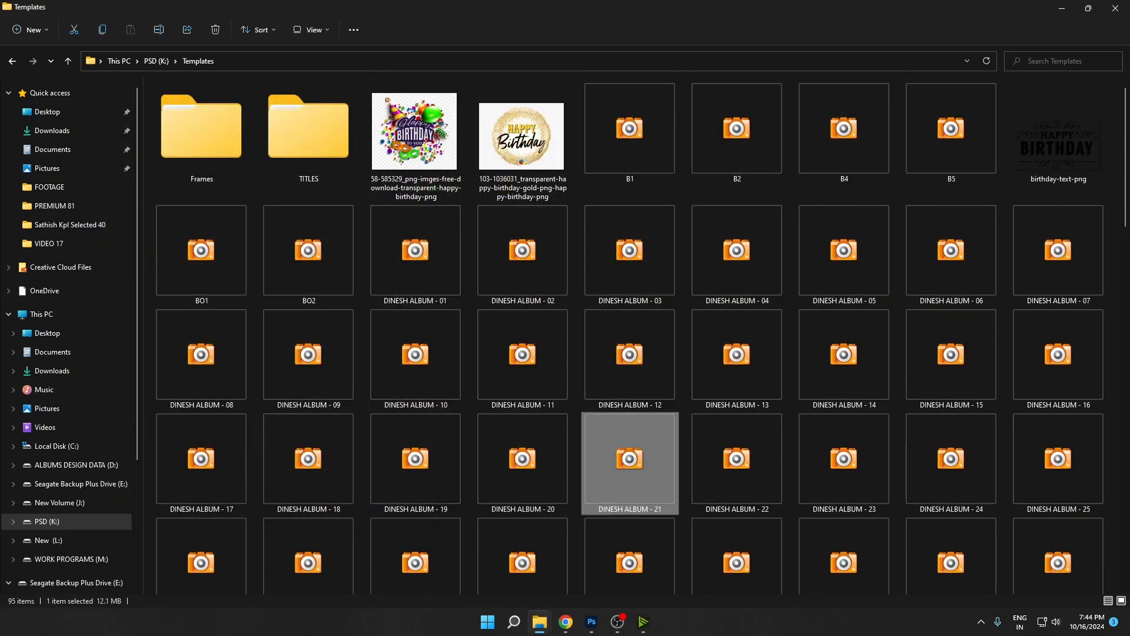
double_click(843, 458)
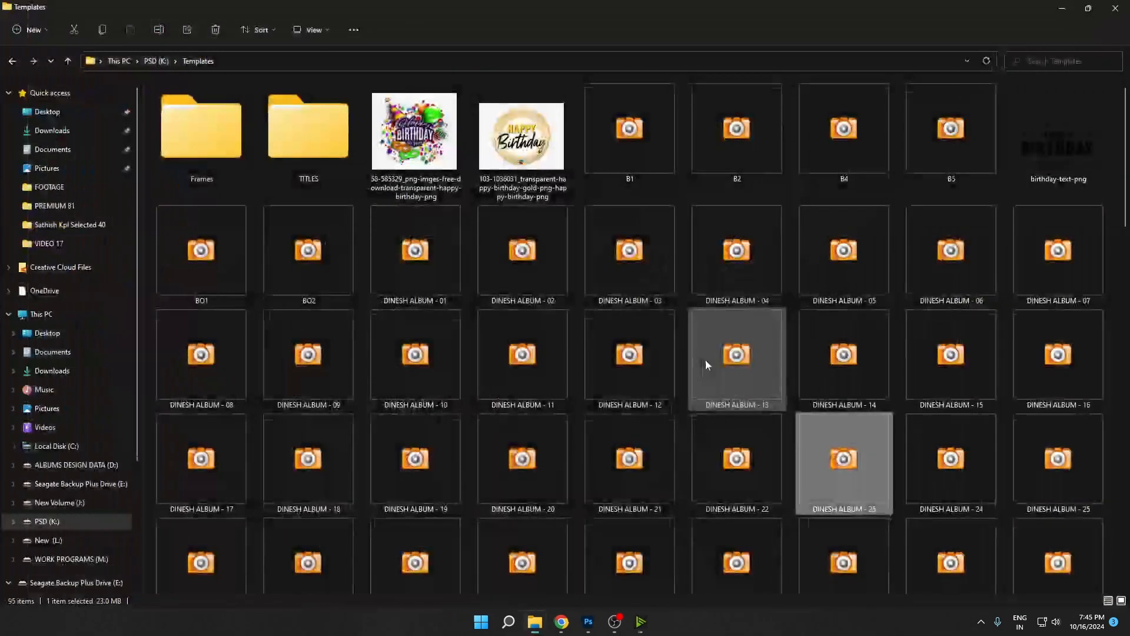
double_click(711, 493)
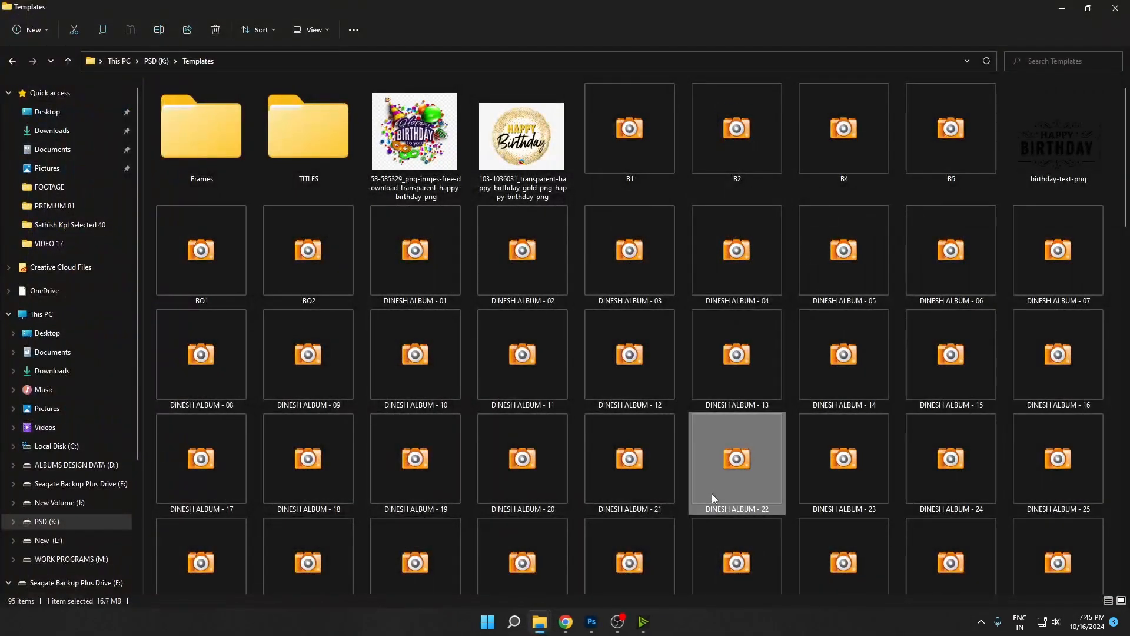
key(Escape)
scroll(651, 358, down, 2)
double_click(652, 406)
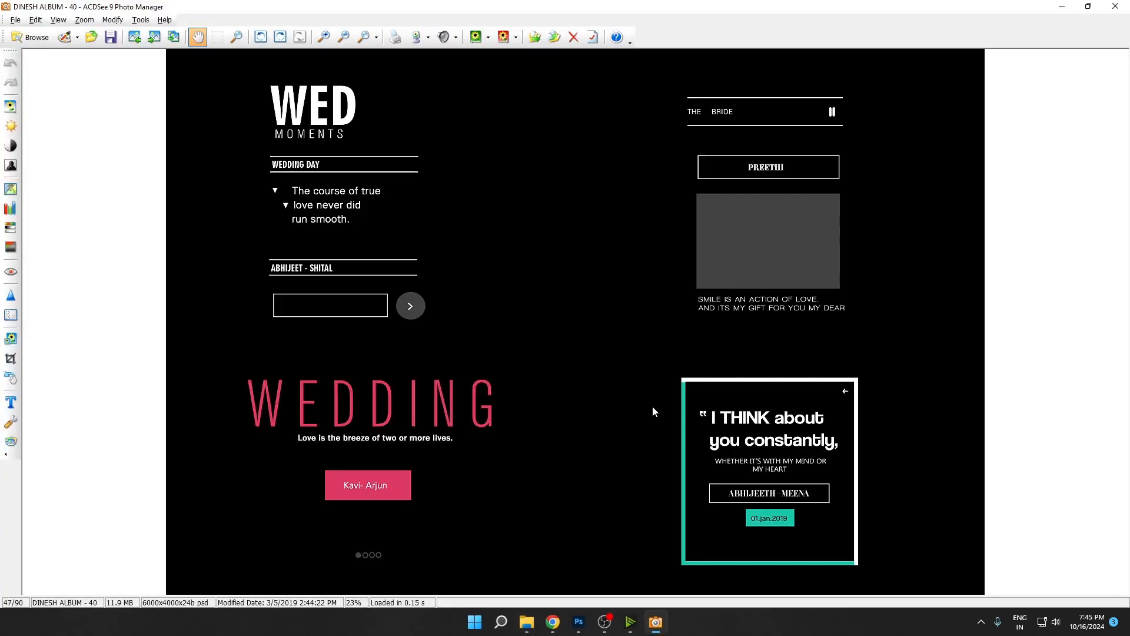
key(Escape)
Step: Open album template number 40 in Photoshop and copy its "I THINK about you constantly" title block into Untitled-1.psd
drag(654, 428, 630, 437)
key(alt+Tab)
drag(561, 231, 516, 212)
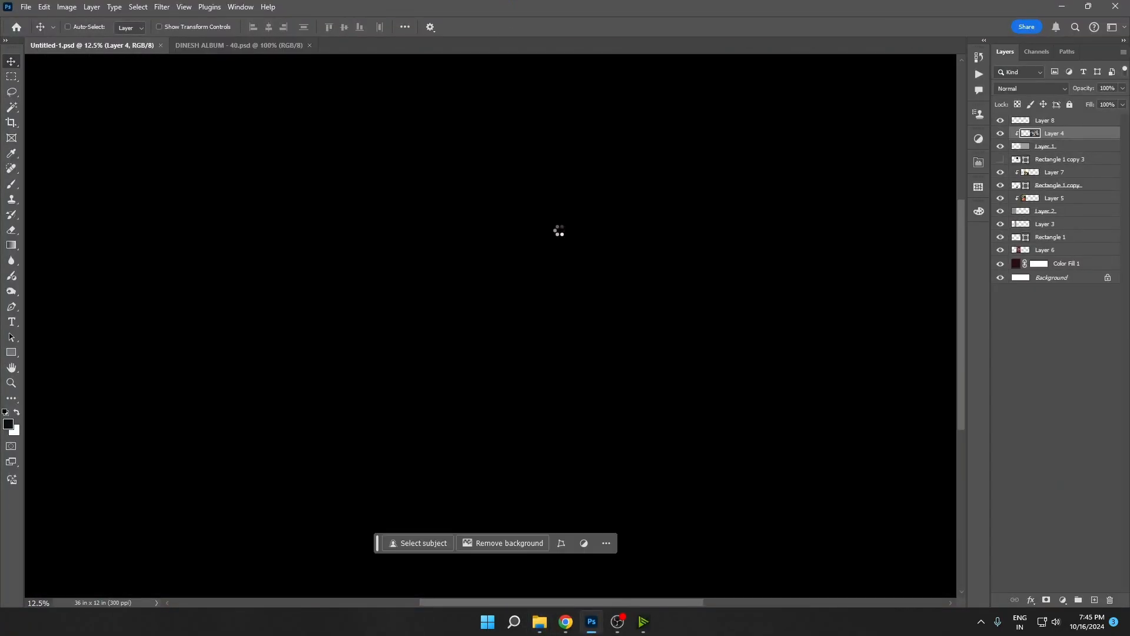
right_click(612, 400)
click(629, 404)
drag(639, 397, 111, 46)
Step: Scale down the quote title block and place it in the upper right area of the couple photo, beside the woman's head
drag(840, 317, 821, 285)
click(682, 276)
drag(799, 319, 822, 294)
key(Return)
ctrl+click(809, 285)
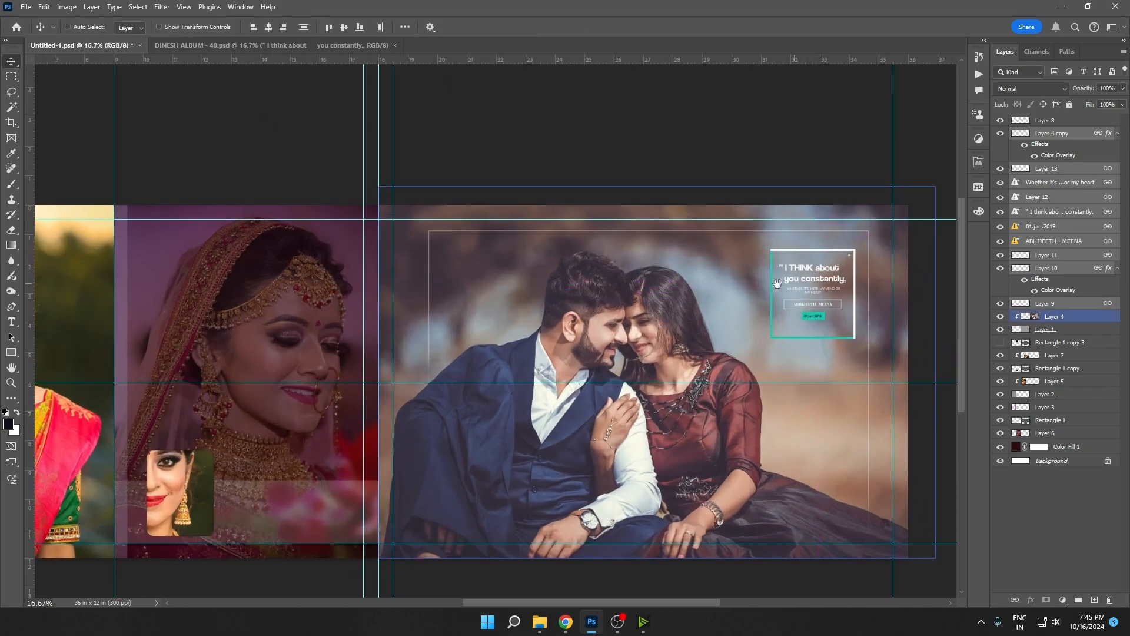
Step: Save the spread and also save a JPEG copy of it at quality 12 (Maximum)
scroll(807, 272, down, 2)
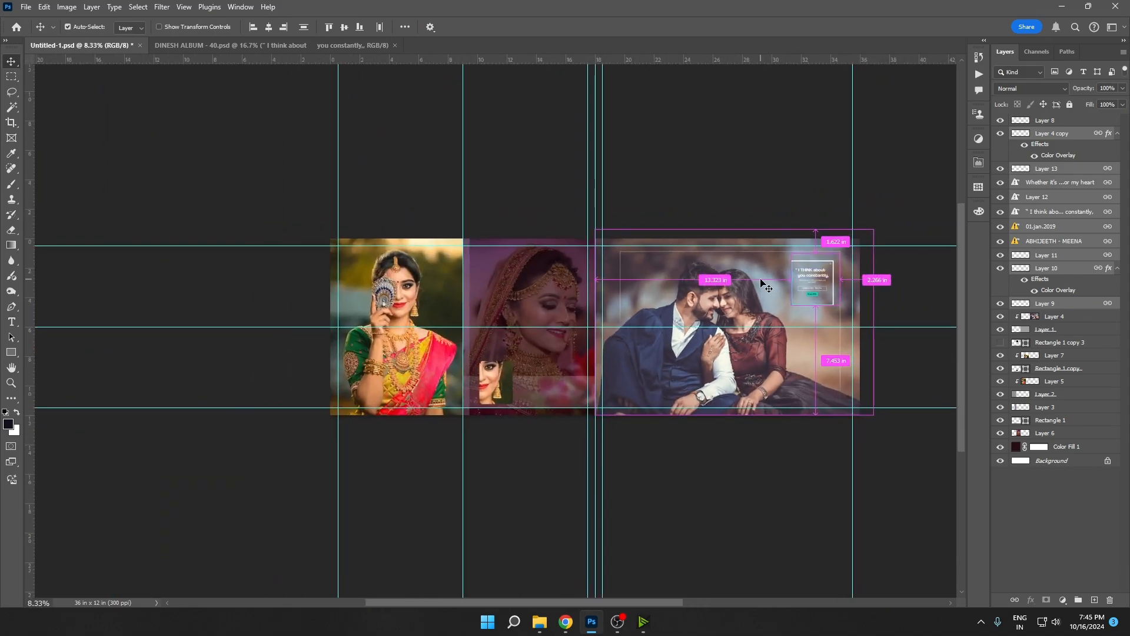
key(ctrl+s)
ctrl+click(739, 285)
scroll(829, 281, up, 1)
key(ctrl+alt+s)
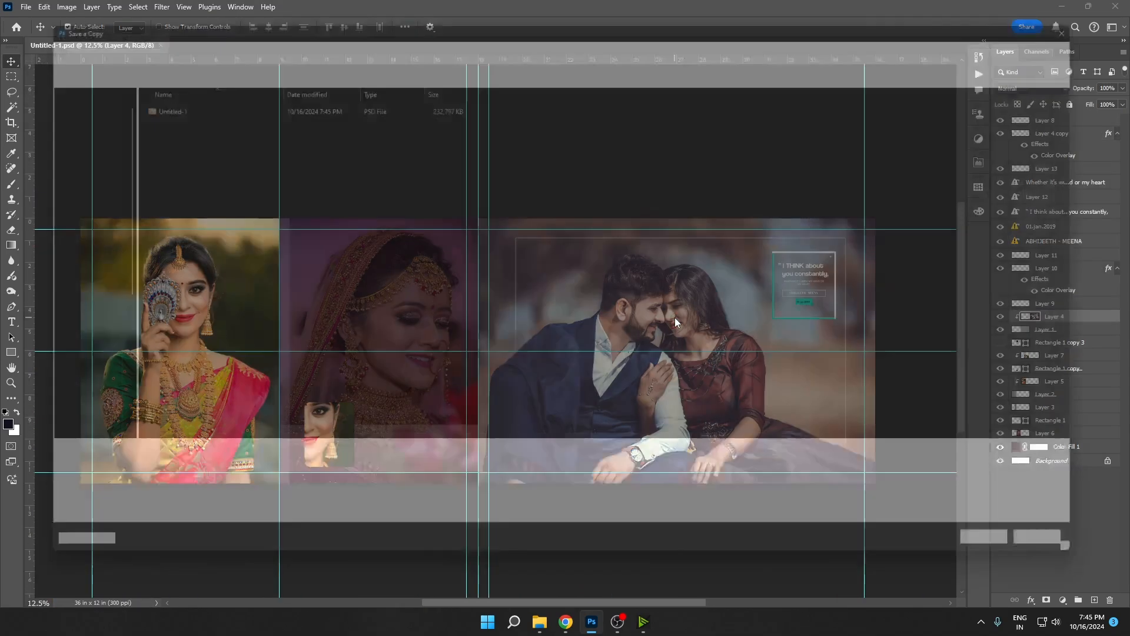
key(Tab)
key(j)
key(Return)
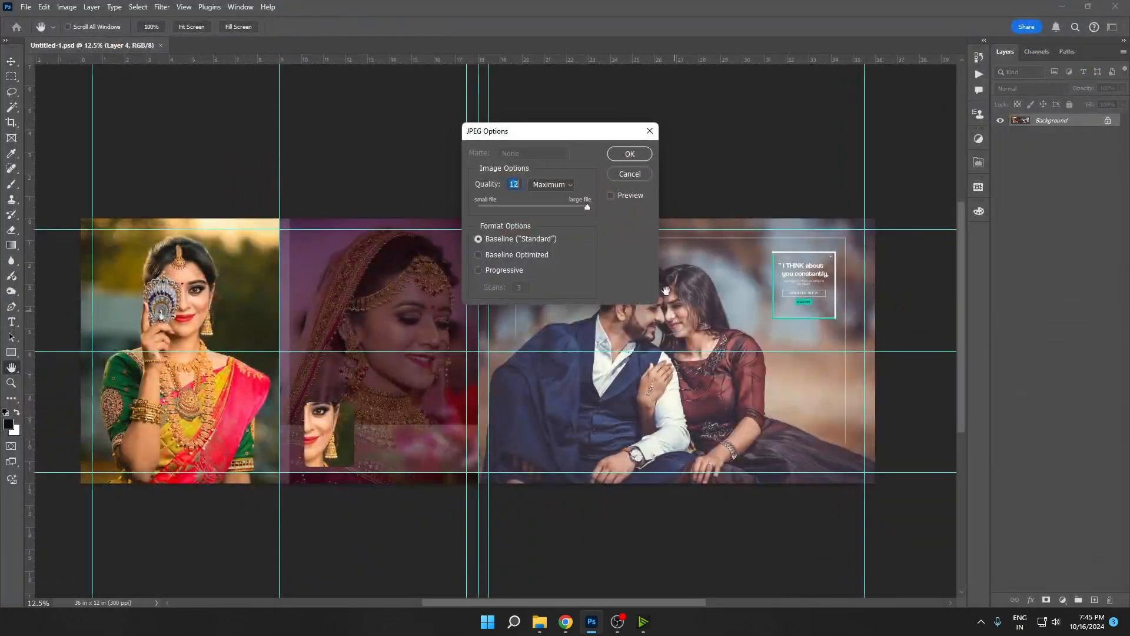
click(639, 156)
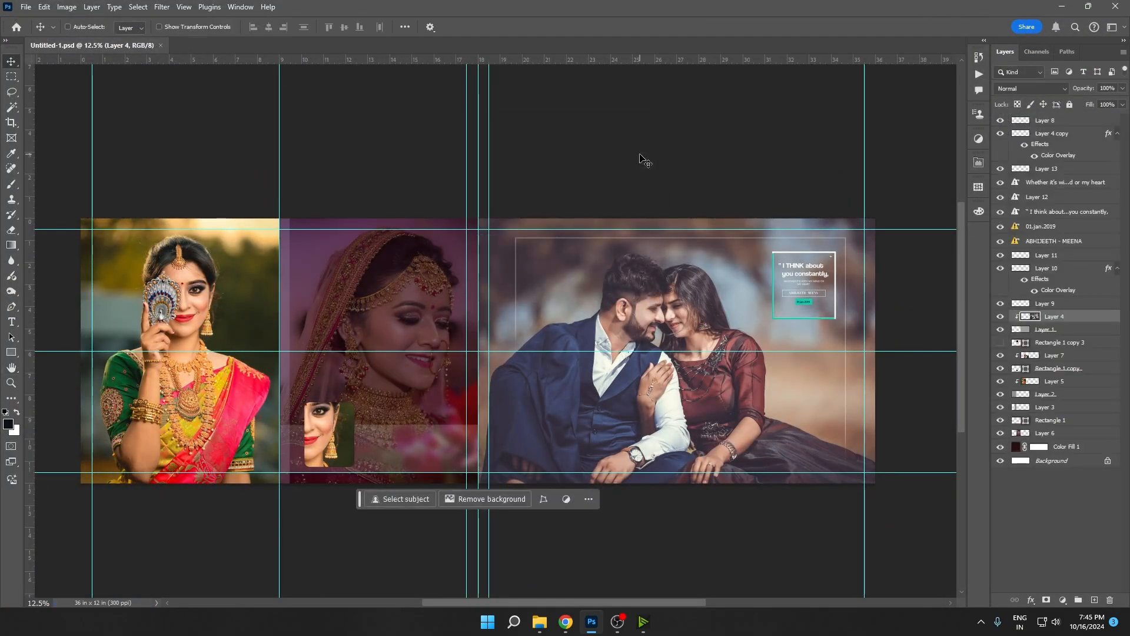
Step: Create a 36 x 12 inch RGB document at 300 ppi with white background and add a vertical guide at 18 inches
right_click(609, 285)
click(25, 7)
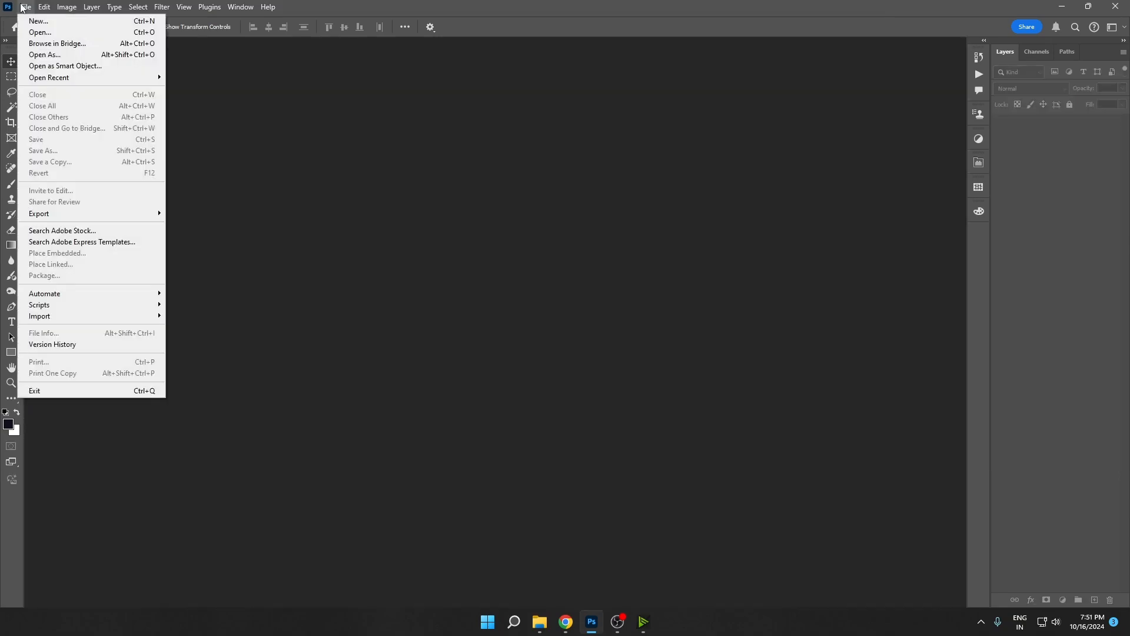
click(73, 25)
click(450, 326)
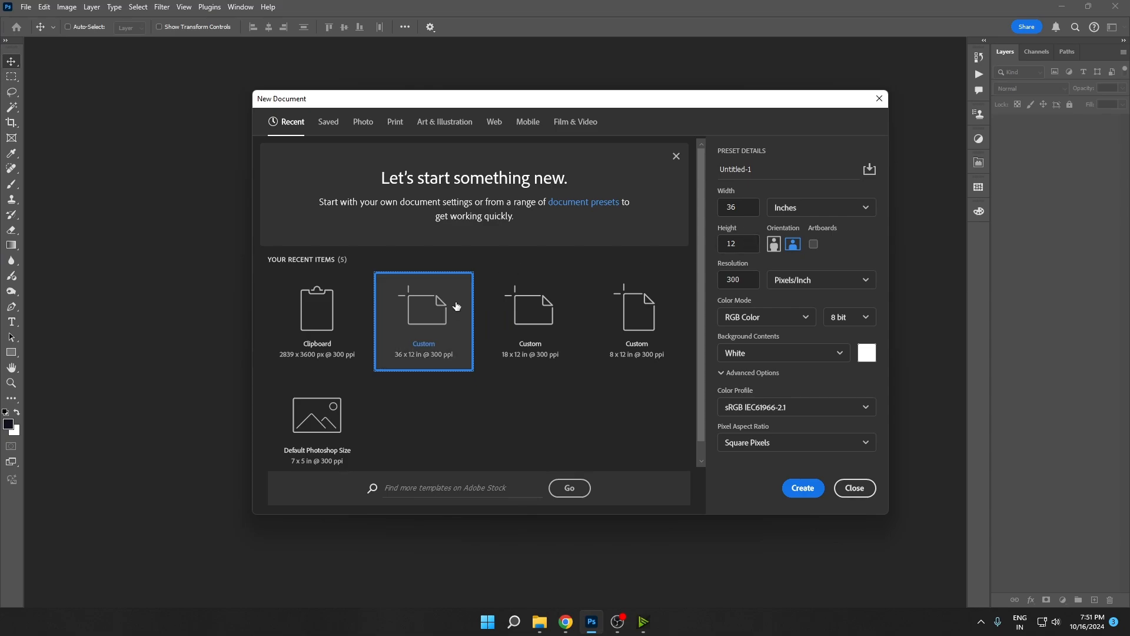
click(817, 490)
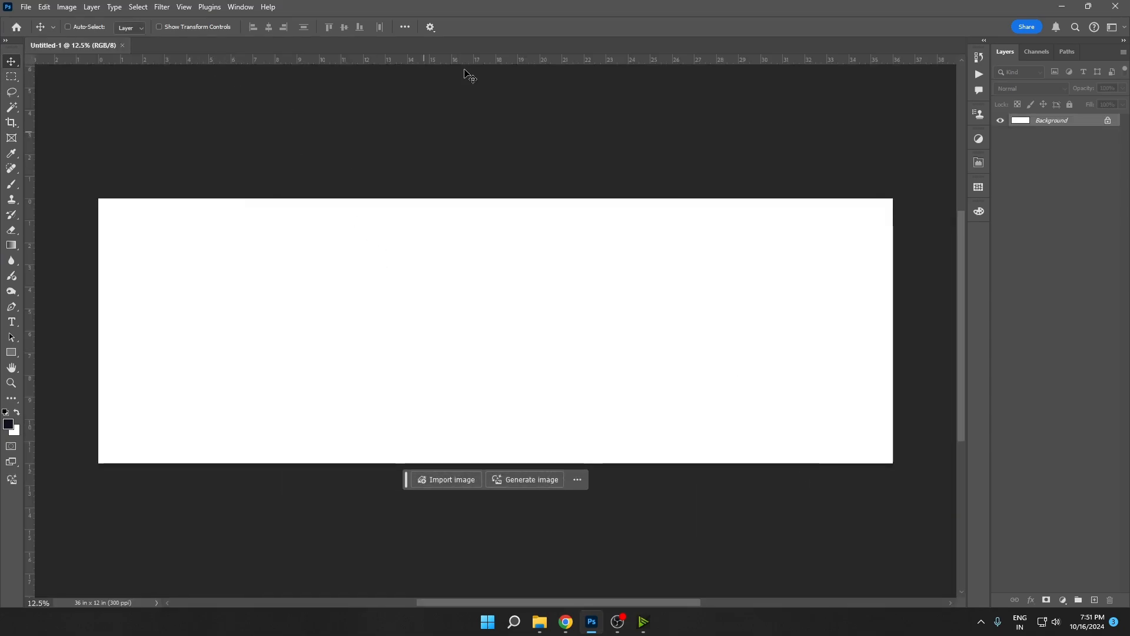
drag(489, 319, 502, 321)
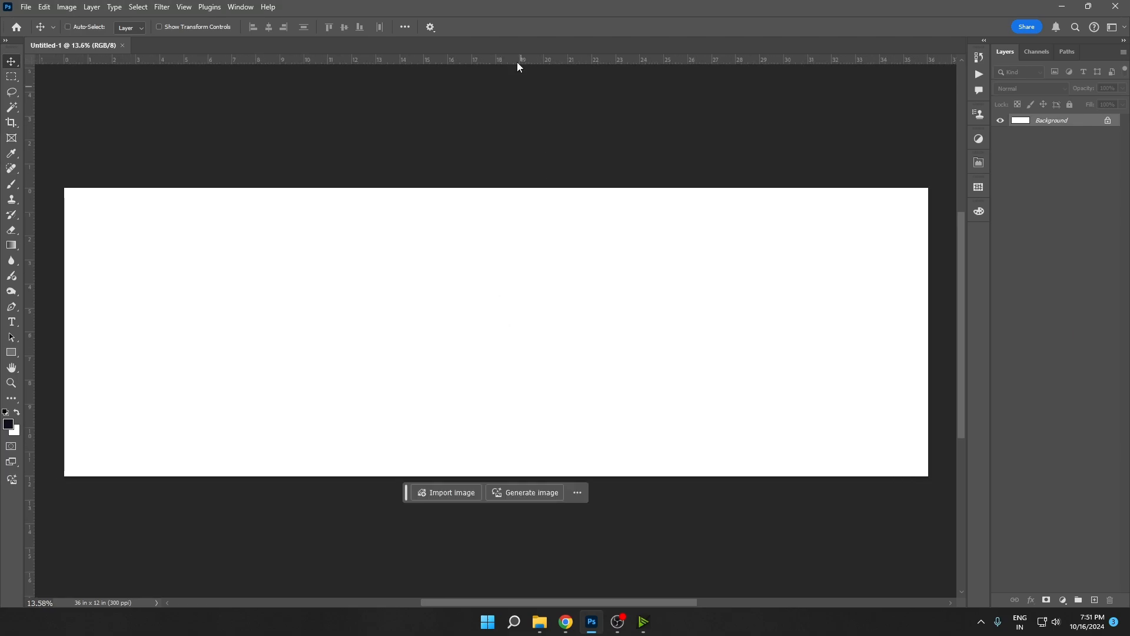
drag(34, 304, 499, 253)
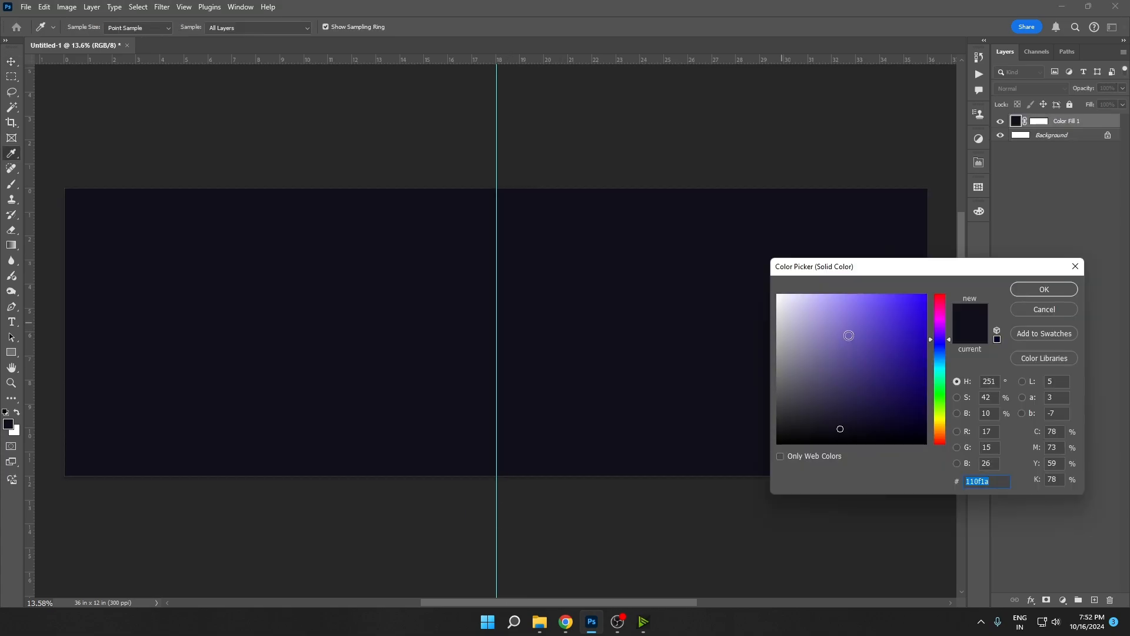
Step: Set the Solid Color fill layer over the new spread to a very dark green, about #131e04
drag(849, 336, 818, 281)
click(946, 386)
drag(938, 378, 939, 408)
drag(906, 346, 905, 425)
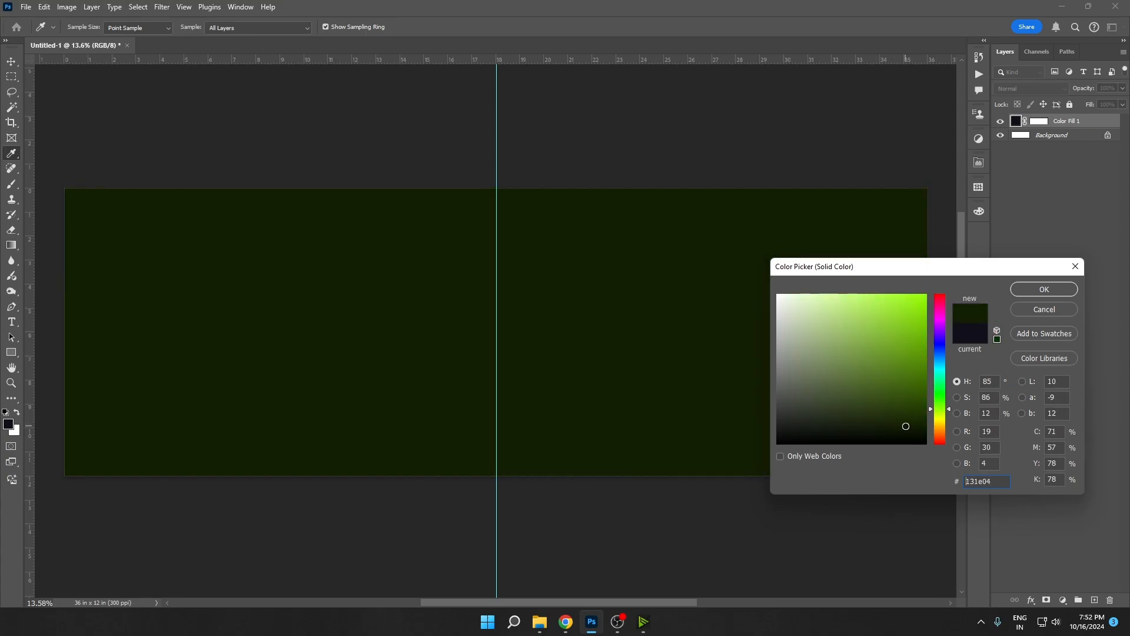
click(1052, 295)
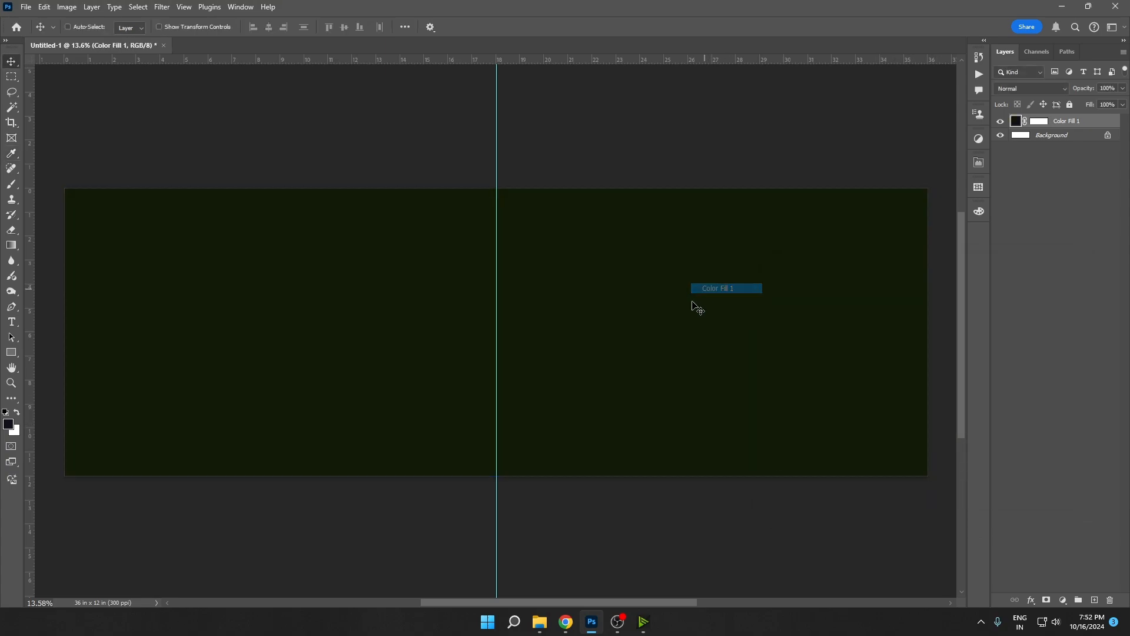
Step: Save the new spread as the Photoshop file Untitled-2 in the VIDEO 18 project folder
key(ctrl+s)
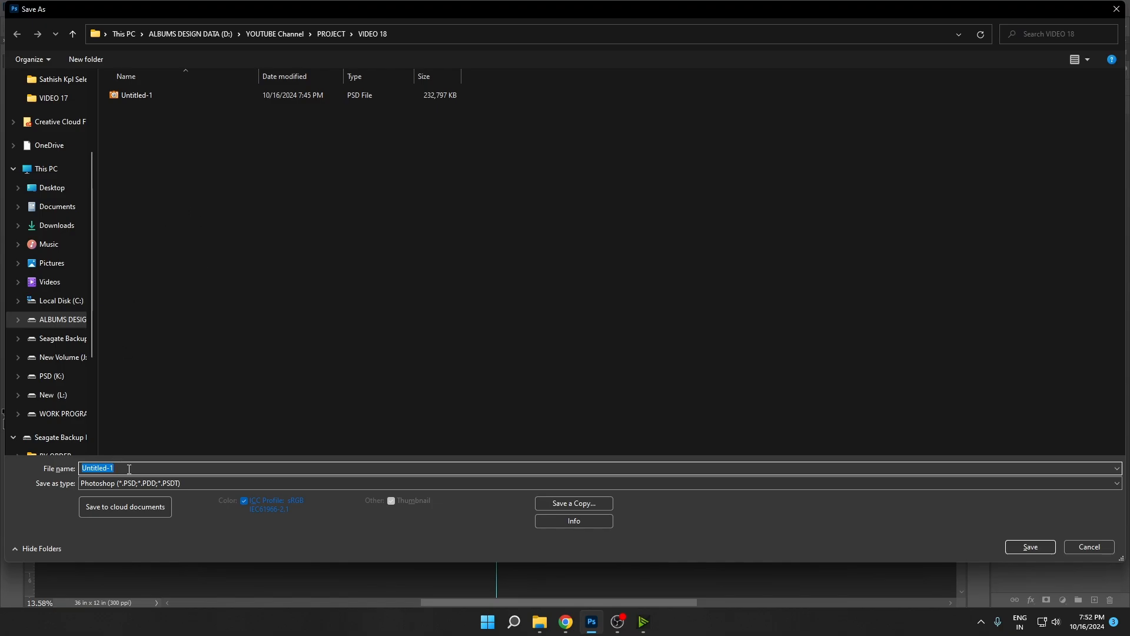
key(BackSpace)
text(2)
key(Return)
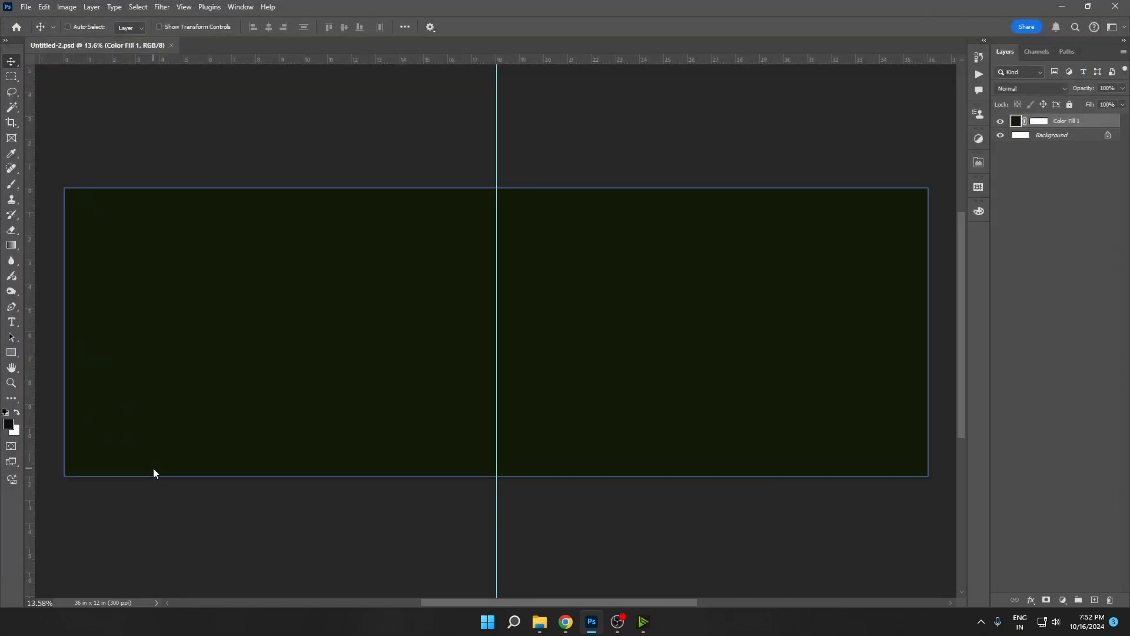
Step: Refresh the VIDEO 18 project folder in File Explorer to review the available photos, and return to Photoshop
mouse_move(540, 621)
click(460, 573)
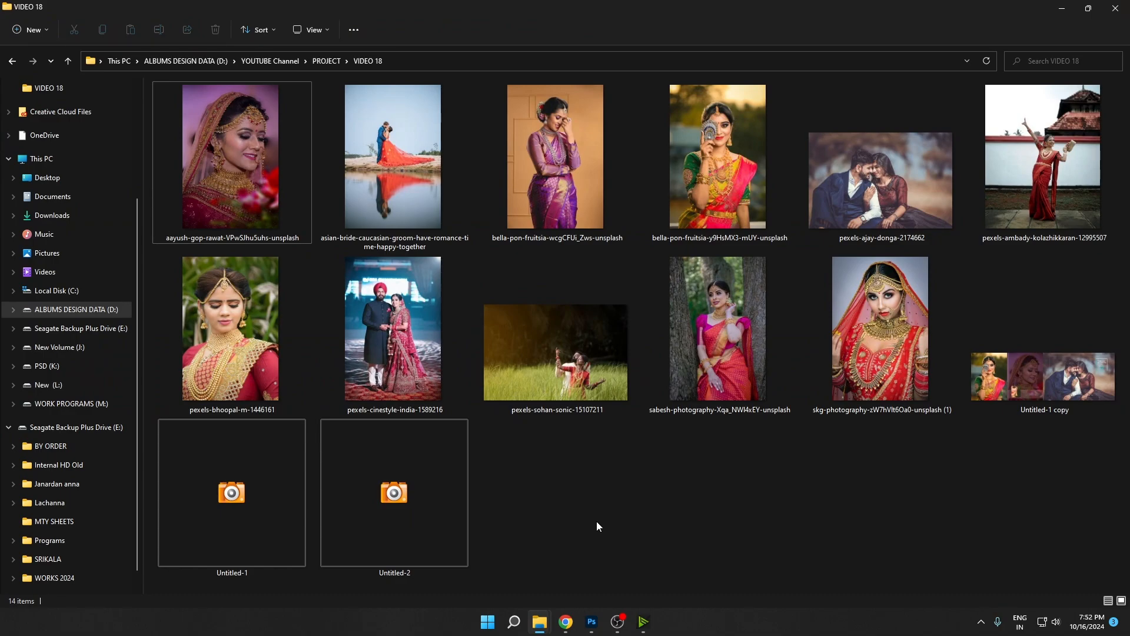
right_click(628, 517)
click(670, 530)
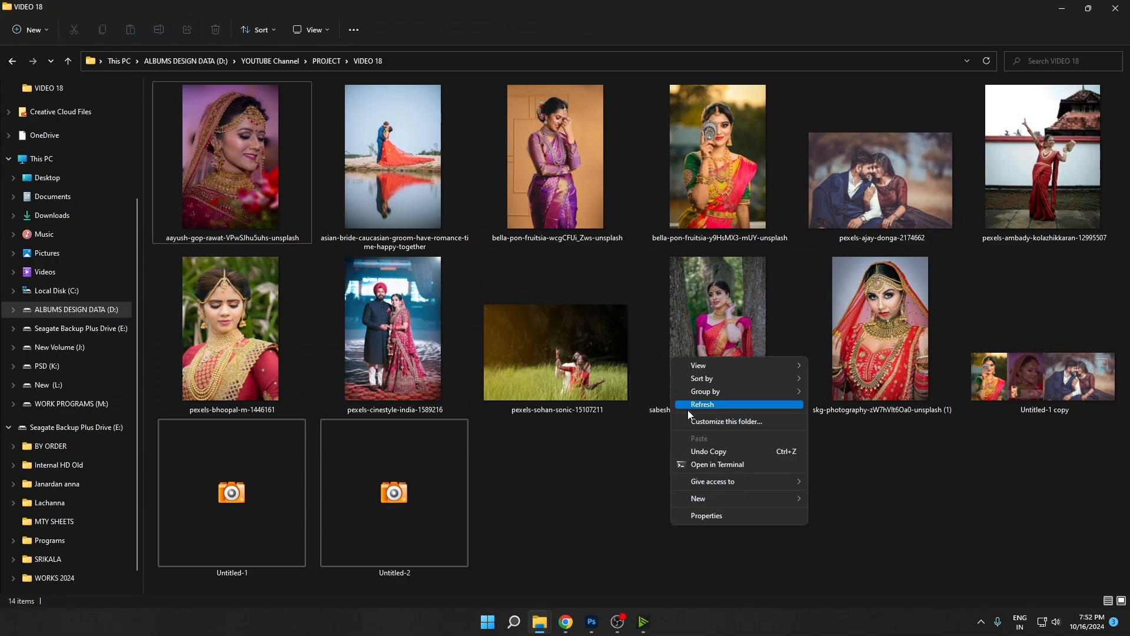
click(688, 409)
click(592, 621)
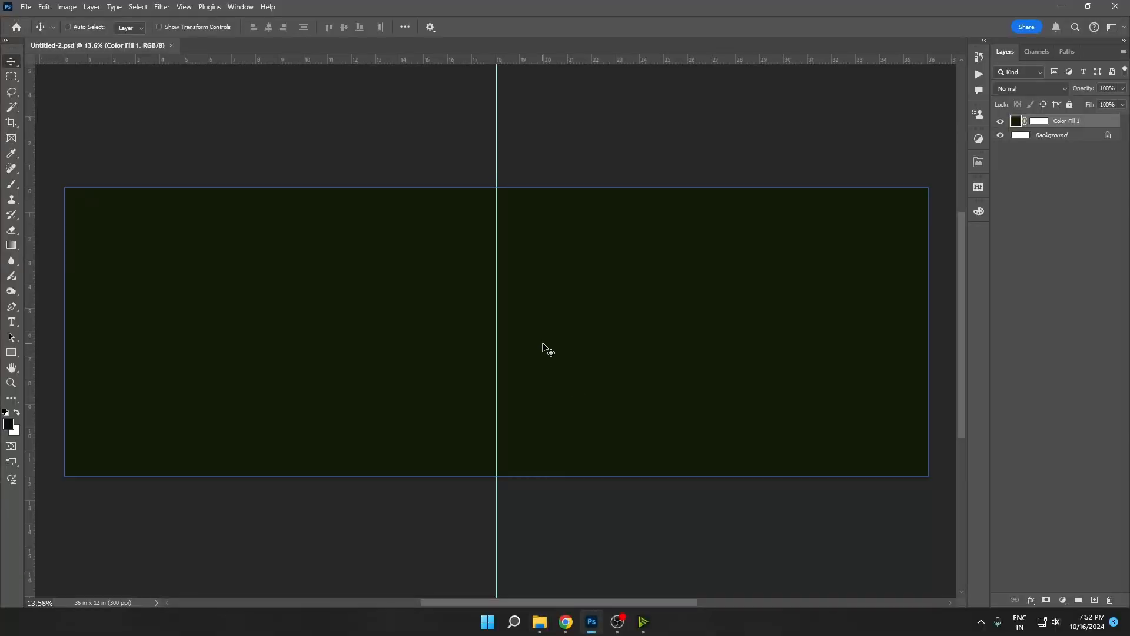
Step: Draw a dark circle about 6.5 inches wide with a thick white stroke and place it on the right page
right_click(551, 348)
click(577, 353)
click(12, 352)
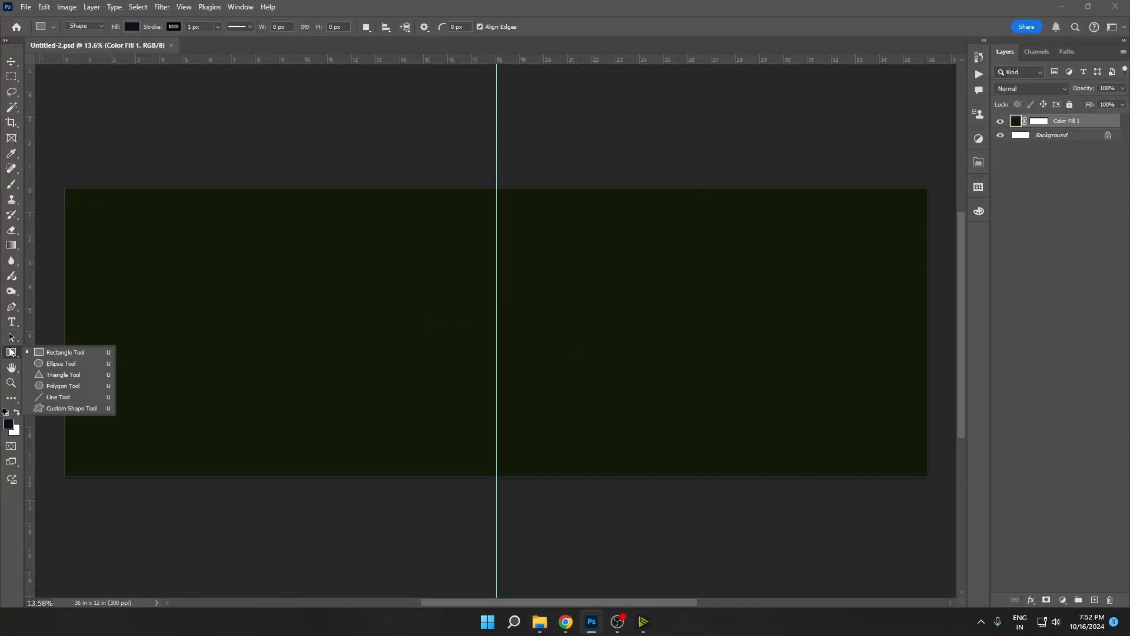
click(85, 355)
drag(430, 389, 478, 433)
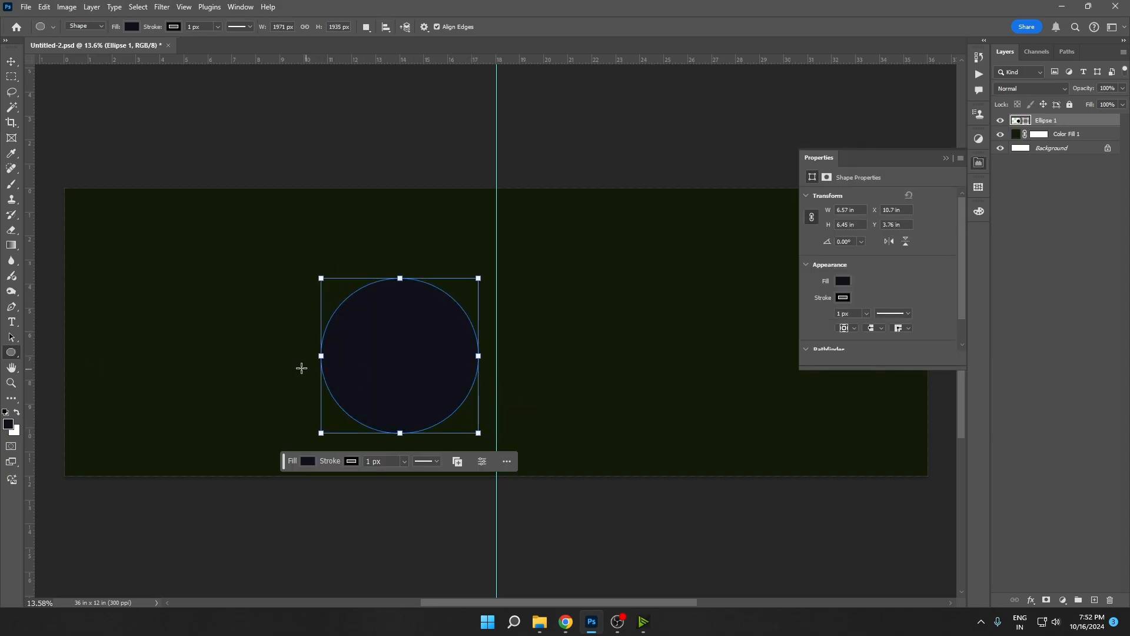
scroll(312, 377, up, 3)
scroll(895, 320, down, 1)
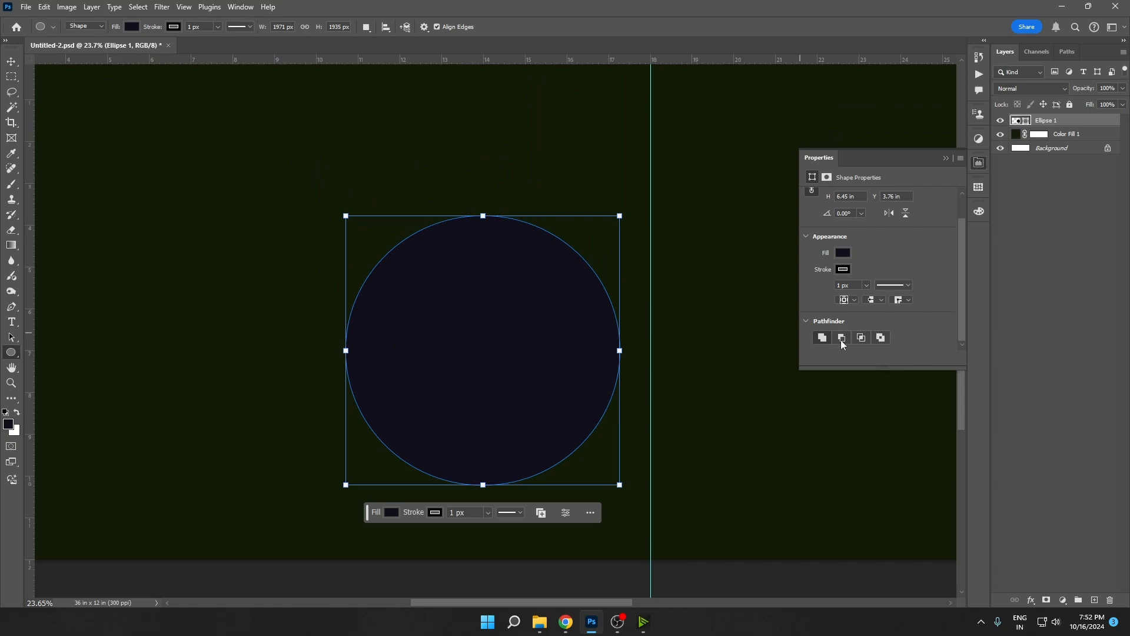
key(v)
scroll(525, 315, down, 3)
mouse_move(506, 338)
mouse_down()
mouse_move(761, 303)
mouse_move(728, 302)
mouse_up()
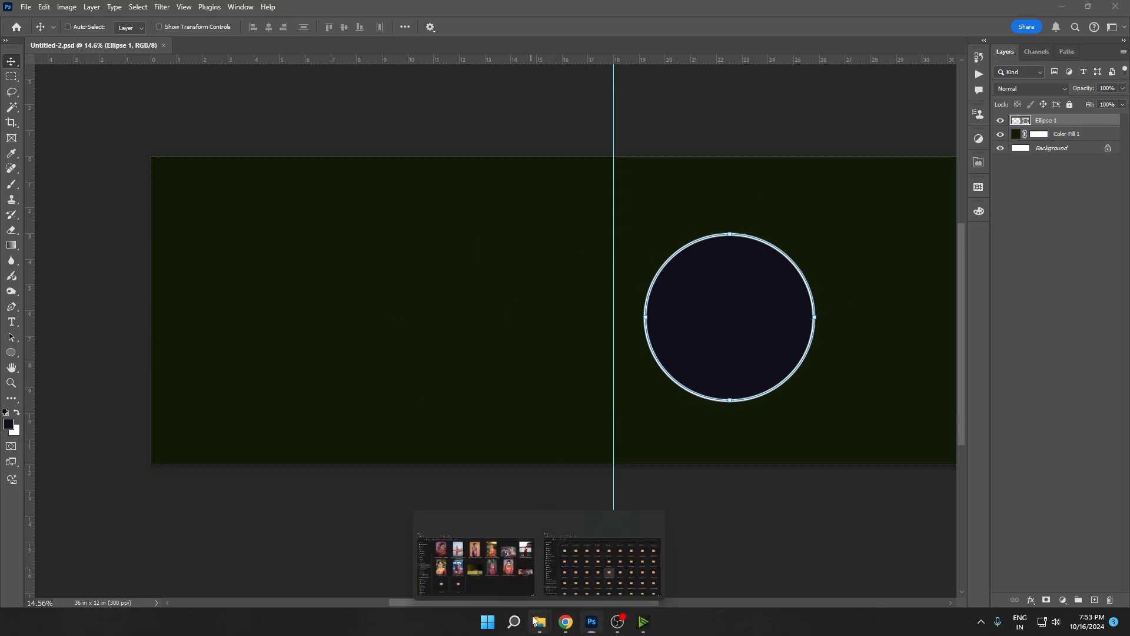
Step: Place the pexels-bhoopal-m-1446161 bride photo from the VIDEO 18 folder and align it to the spread's left edge
click(512, 553)
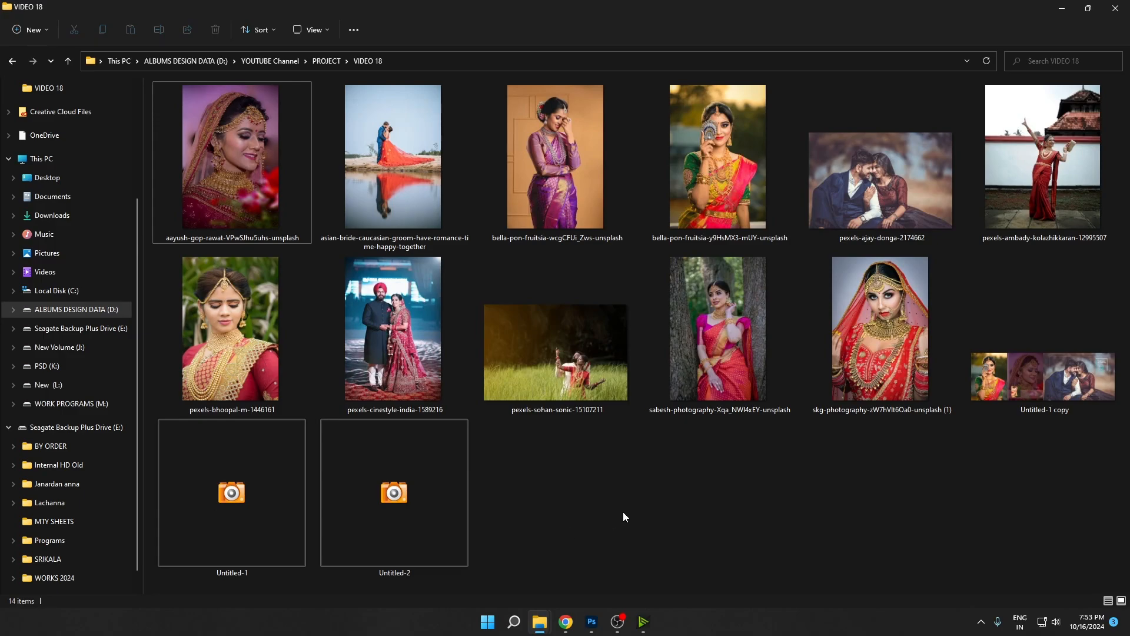
drag(249, 341, 351, 363)
key(alt+Tab)
key(Return)
drag(457, 302, 211, 300)
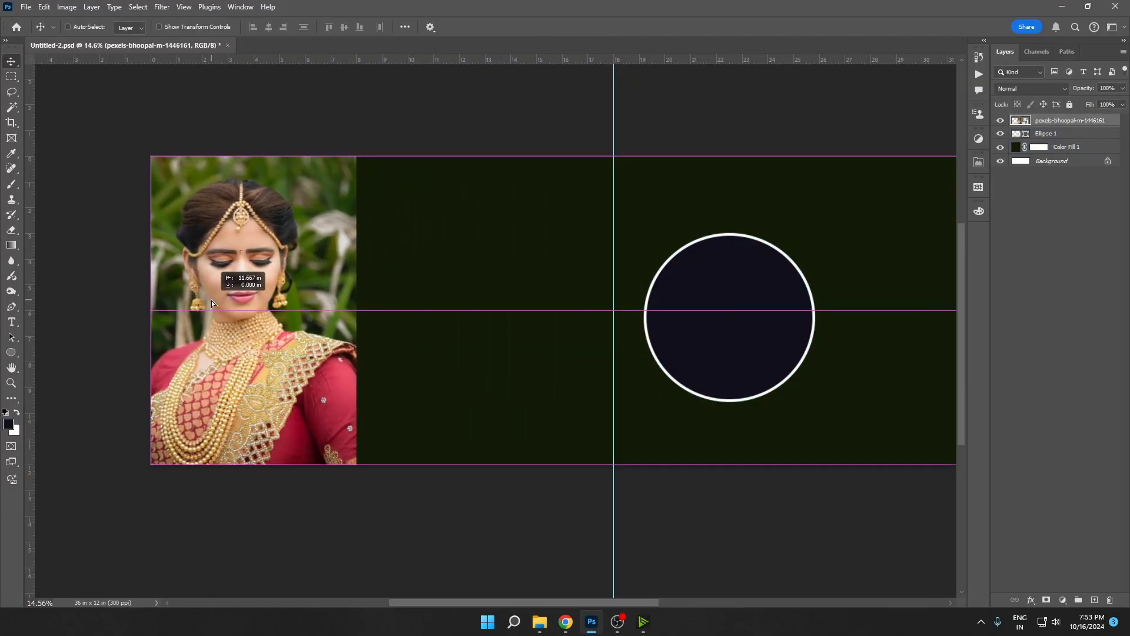
Step: Scale the placed bride photo to 17.45% and position it to cover the full page height at the spread's left edge
key(ctrl+t)
drag(356, 464, 405, 537)
drag(303, 356, 268, 253)
drag(262, 103, 270, 119)
drag(286, 190, 285, 189)
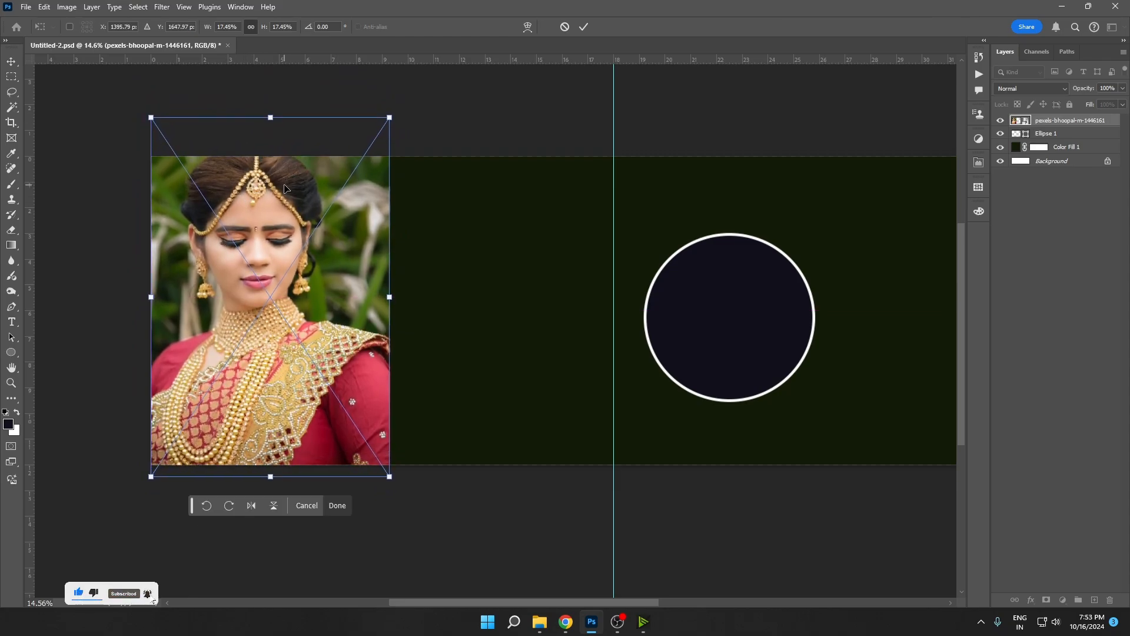
key(Return)
right_click(284, 197)
click(290, 205)
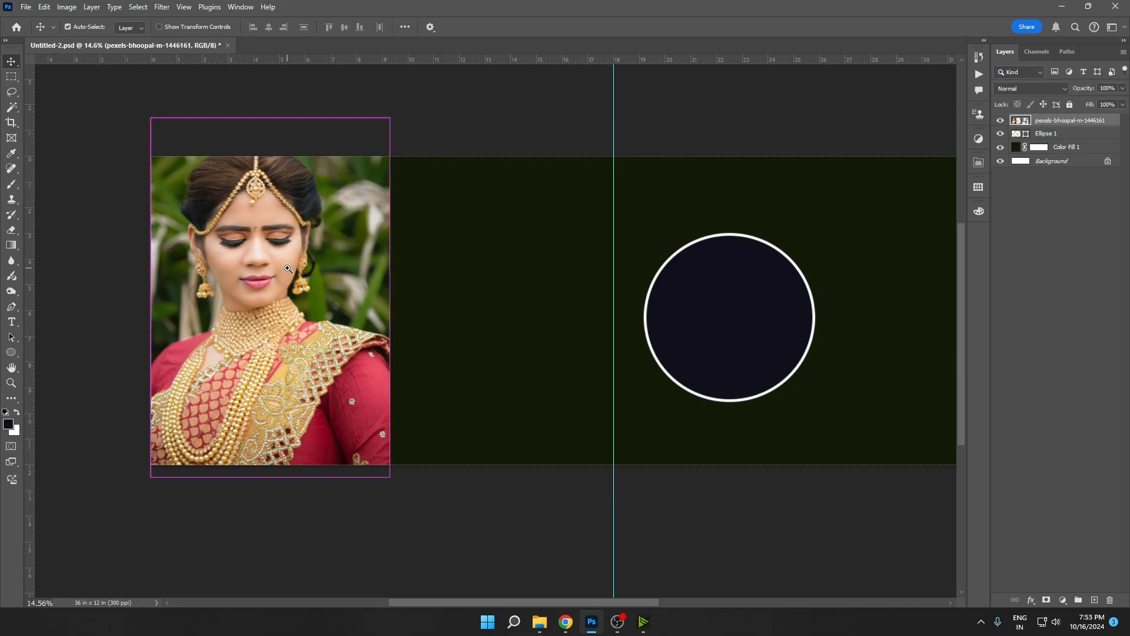
ctrl+click(288, 268)
right_click(293, 266)
click(330, 288)
right_click(386, 197)
click(400, 198)
drag(309, 228, 314, 228)
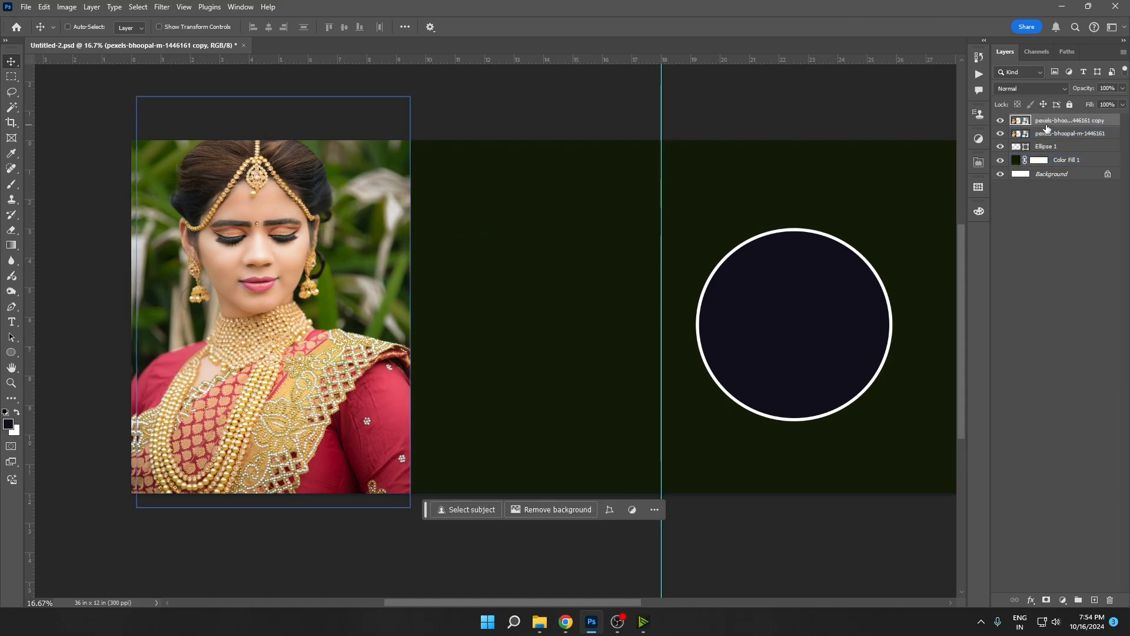
key(ctrl+z)
right_click(444, 255)
click(459, 261)
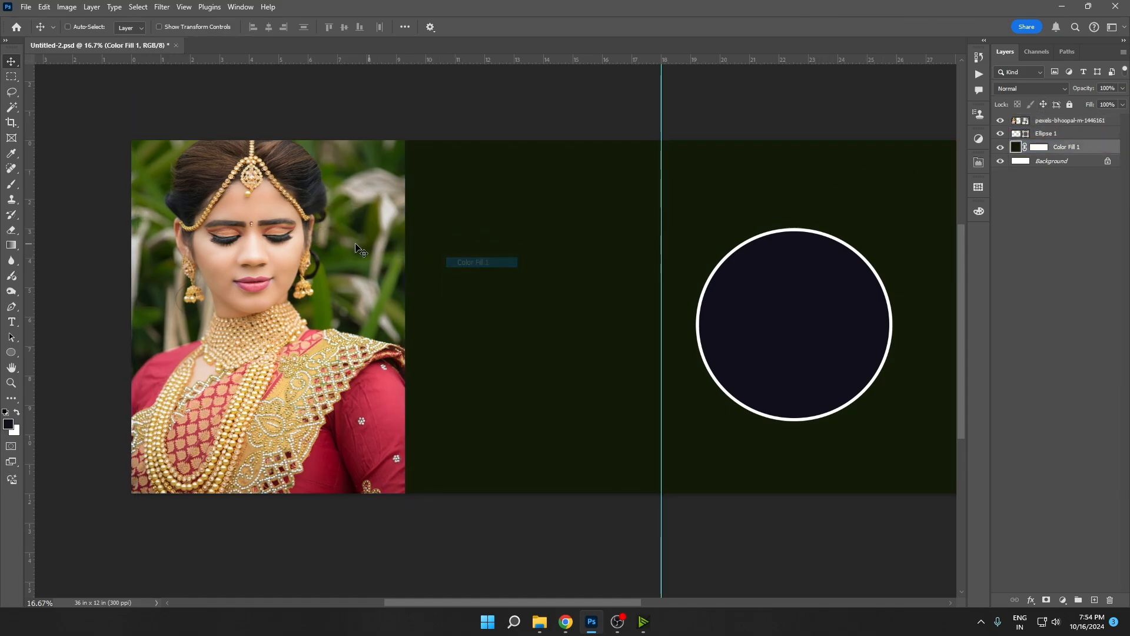
Step: Add a 12 px outside Stroke in white (#ffffff) to the bride photo layer
right_click(356, 244)
click(370, 250)
double_click(1108, 123)
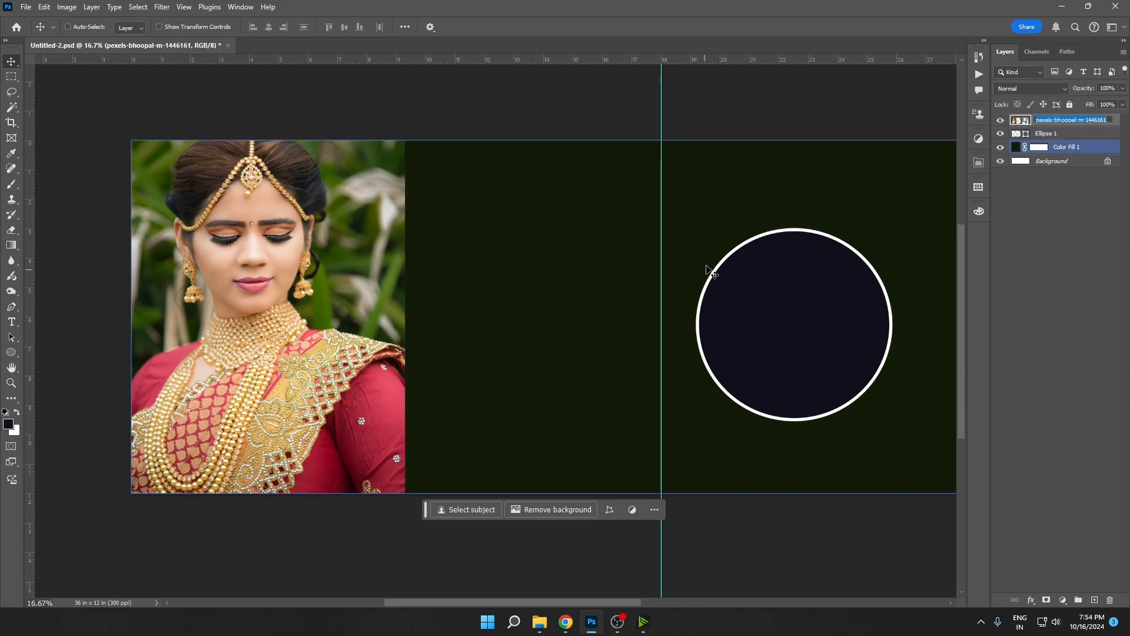
double_click(1112, 120)
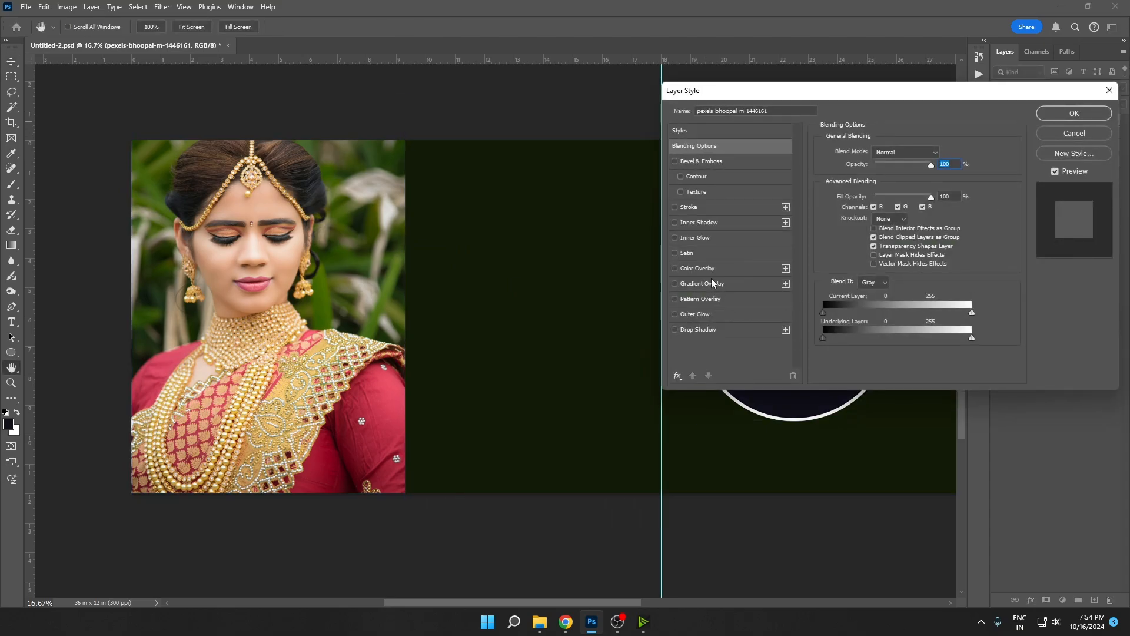
click(688, 207)
click(849, 236)
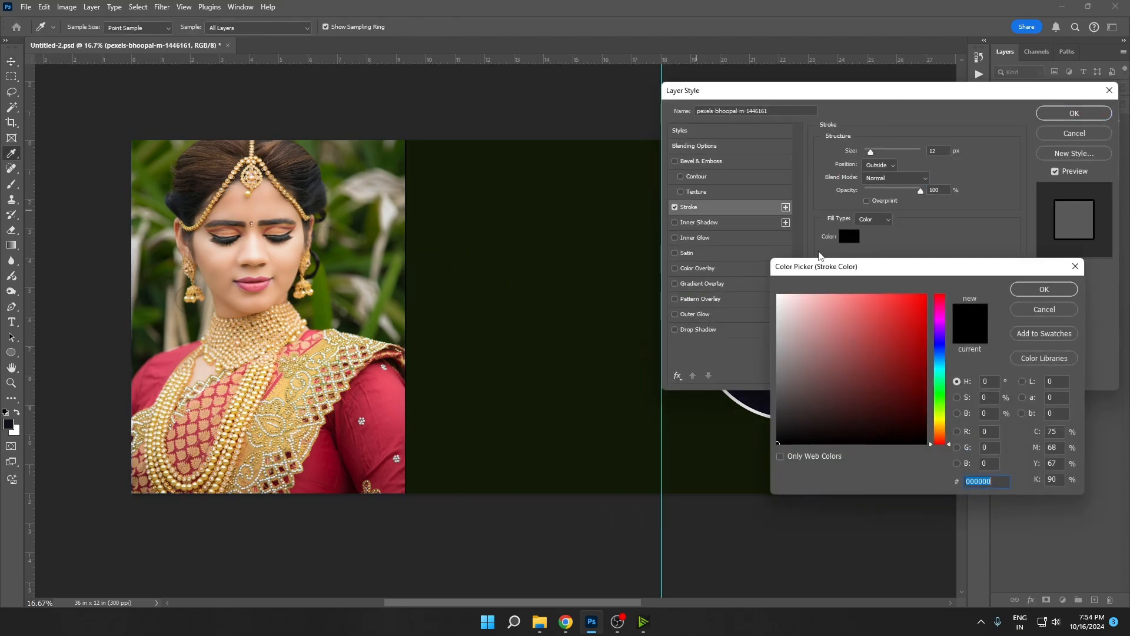
text(ffffff)
click(1042, 288)
click(1075, 113)
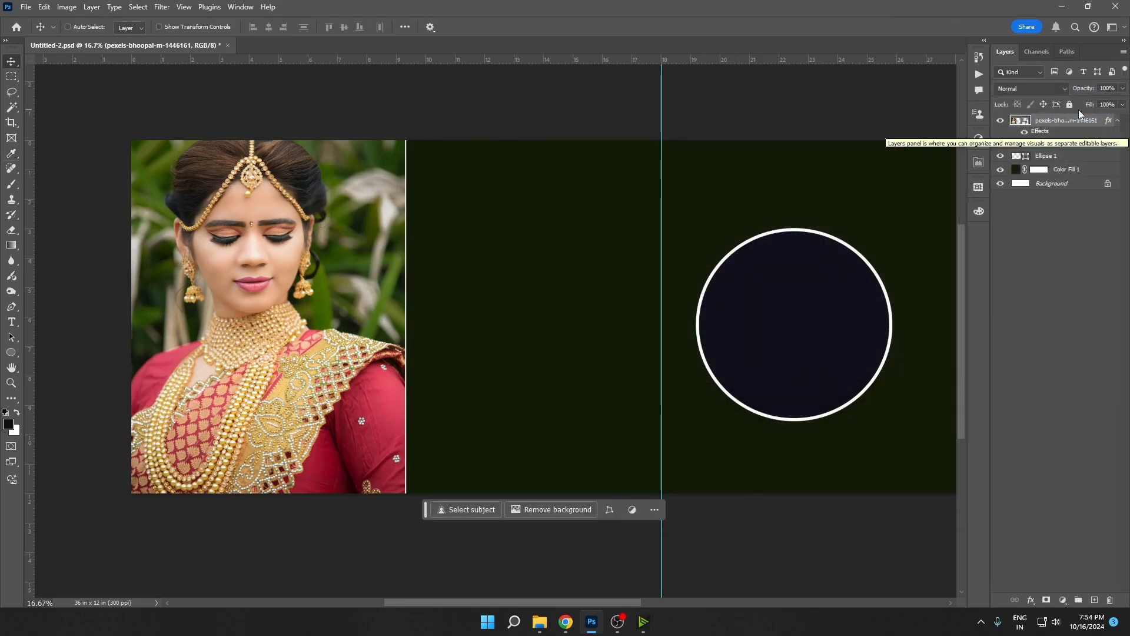
Step: Change the Color Fill 1 background to a very dark maroon sampled from the bride's red dress
right_click(501, 272)
click(529, 278)
drag(593, 295, 529, 307)
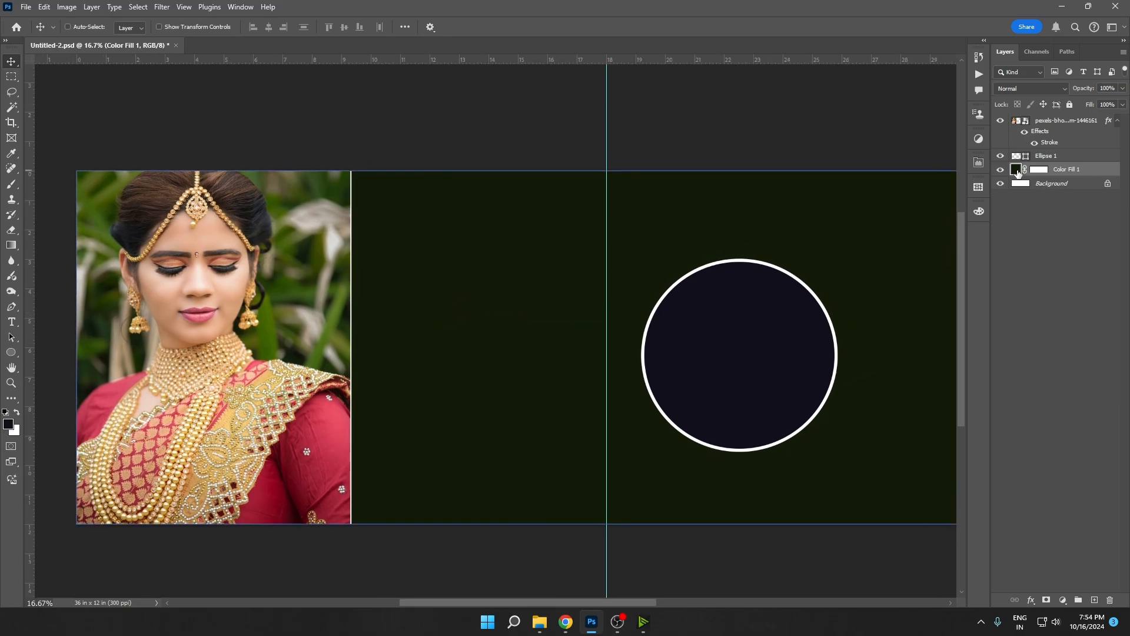
double_click(1017, 172)
click(331, 430)
click(873, 418)
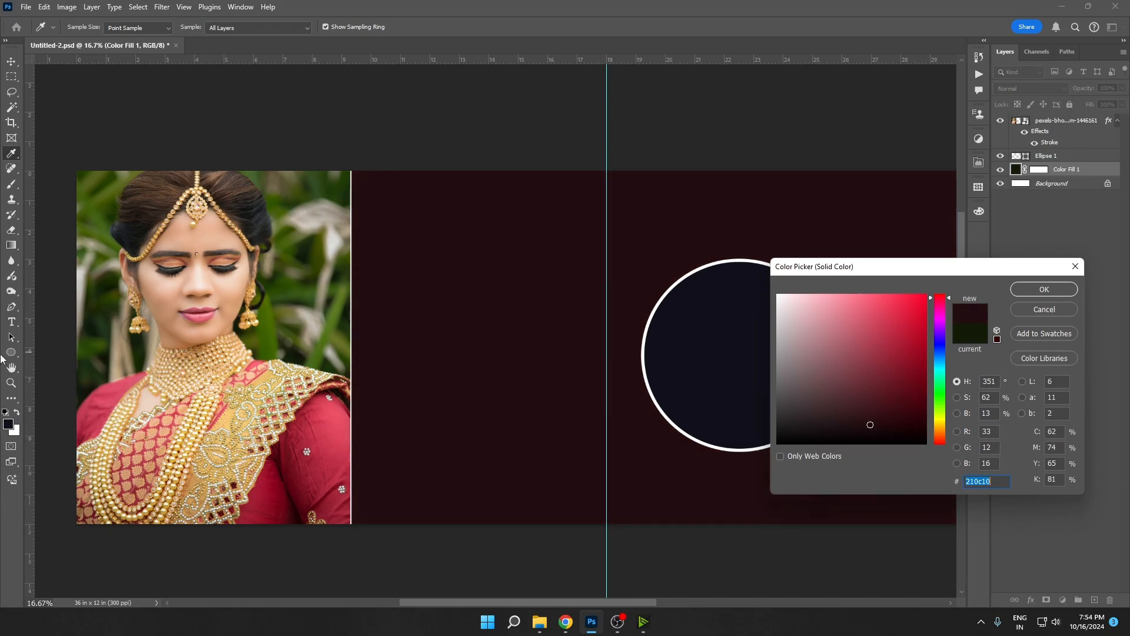
click(123, 384)
drag(847, 405, 900, 420)
click(1030, 290)
Step: Move the circle to the left page, between the bride photo and the centre guide
right_click(759, 320)
click(786, 326)
drag(809, 322, 451, 331)
scroll(537, 322, down, 2)
drag(536, 324, 331, 335)
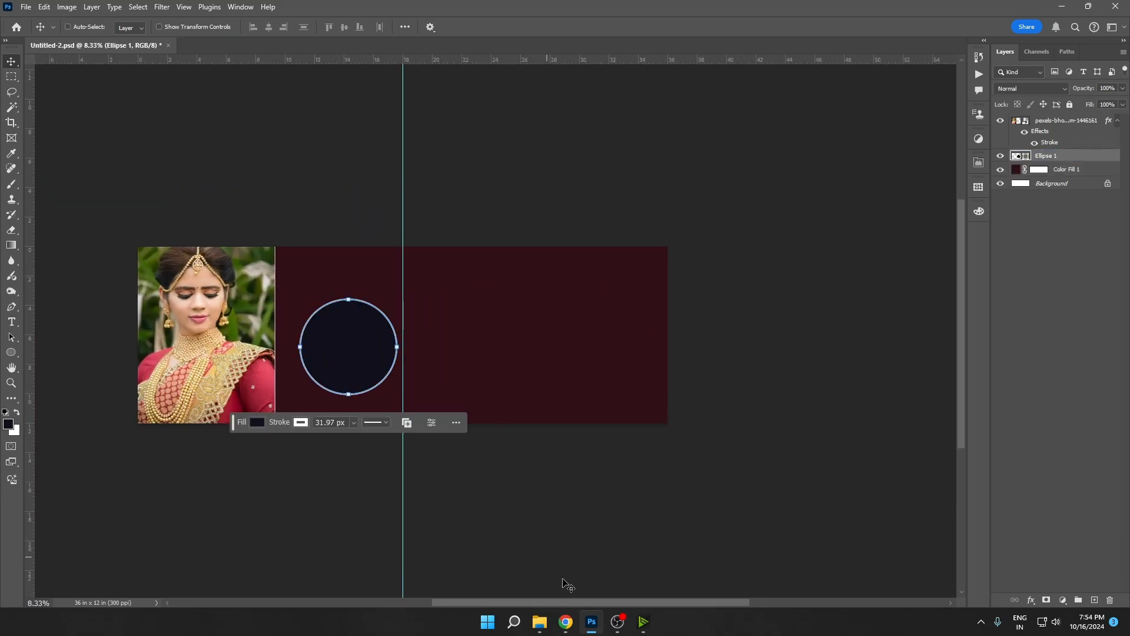
Step: Copy the whole pexels-sohan-sonic-15107211 photo and paste it above the Color Fill 1 layer of the spread
click(539, 622)
click(544, 313)
drag(576, 393, 531, 45)
key(alt+Tab)
key(ctrl+a)
key(ctrl+c)
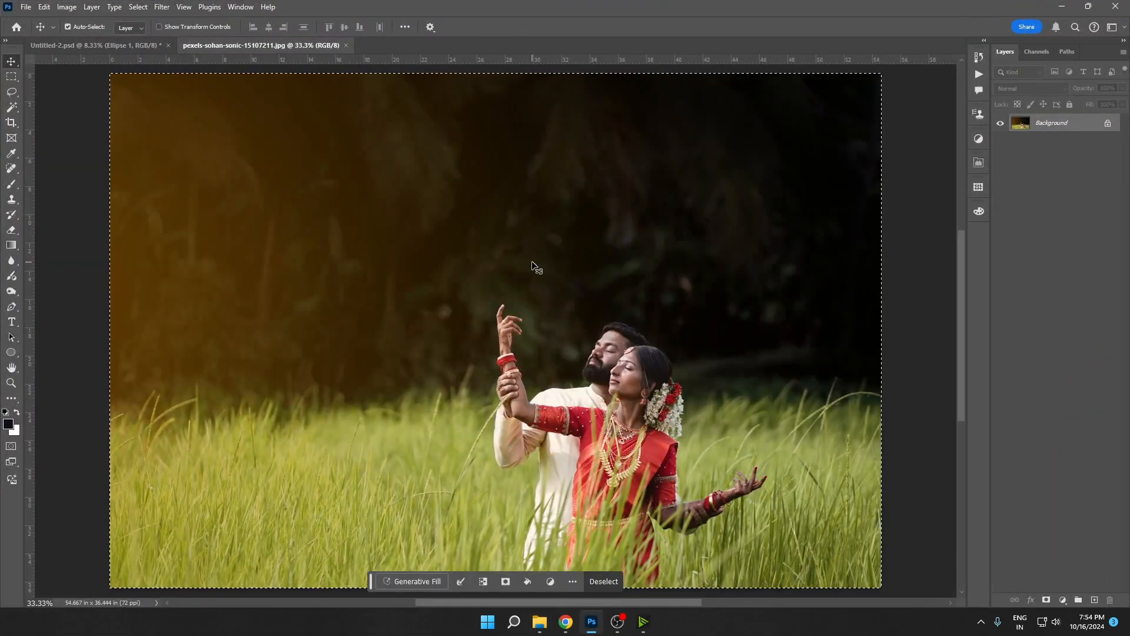
key(ctrl+w)
right_click(569, 289)
click(588, 296)
key(ctrl+v)
Step: Scale and position the couple-in-the-field photo to fill the right page from the centre guide, and save the spread
key(ctrl+t)
drag(432, 327, 600, 355)
drag(473, 295, 388, 268)
key(Return)
key(ctrl+plus)
key(ctrl+plus)
drag(566, 352, 586, 352)
drag(490, 338, 516, 329)
key(ctrl+s)
Step: Select the circle and enlarge it on the left page so it reaches past the centre guide
right_click(558, 324)
click(576, 330)
drag(499, 319, 580, 325)
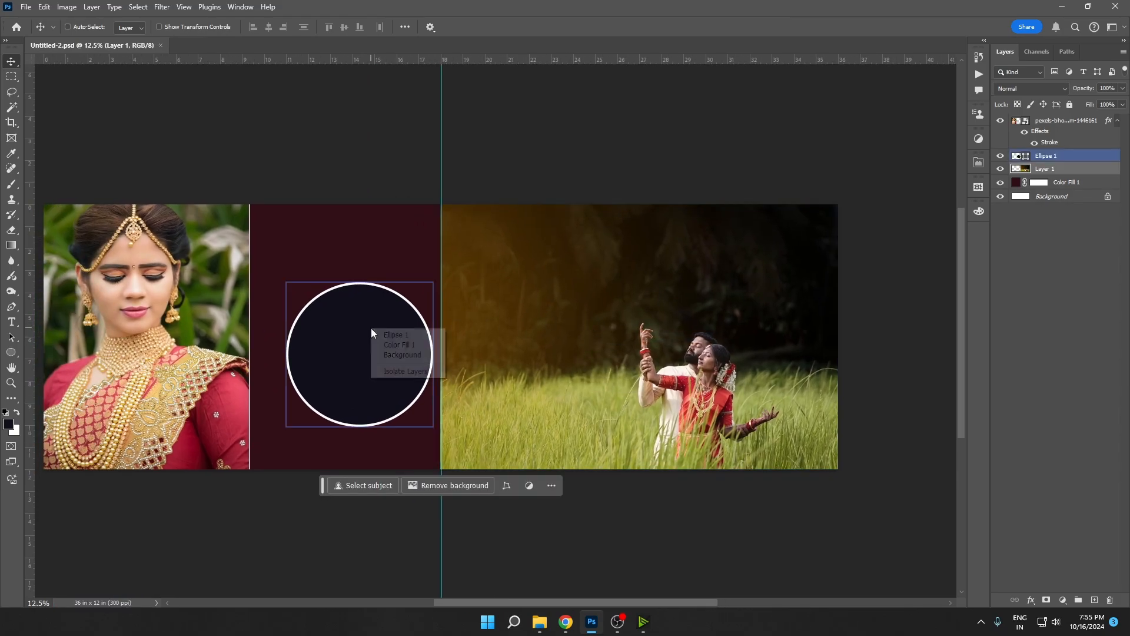
drag(378, 290, 336, 268)
mouse_move(376, 317)
mouse_down()
mouse_move(443, 299)
mouse_move(388, 299)
mouse_up()
key(ctrl+t)
drag(429, 264, 529, 167)
key(Return)
drag(442, 295, 468, 344)
key(ctrl+z)
Step: Adjust the circle's width and move its layer below the couple photo in the layer order
right_click(464, 294)
click(479, 300)
key(ctrl+t)
drag(520, 336, 510, 336)
key(Return)
drag(1052, 156, 1051, 174)
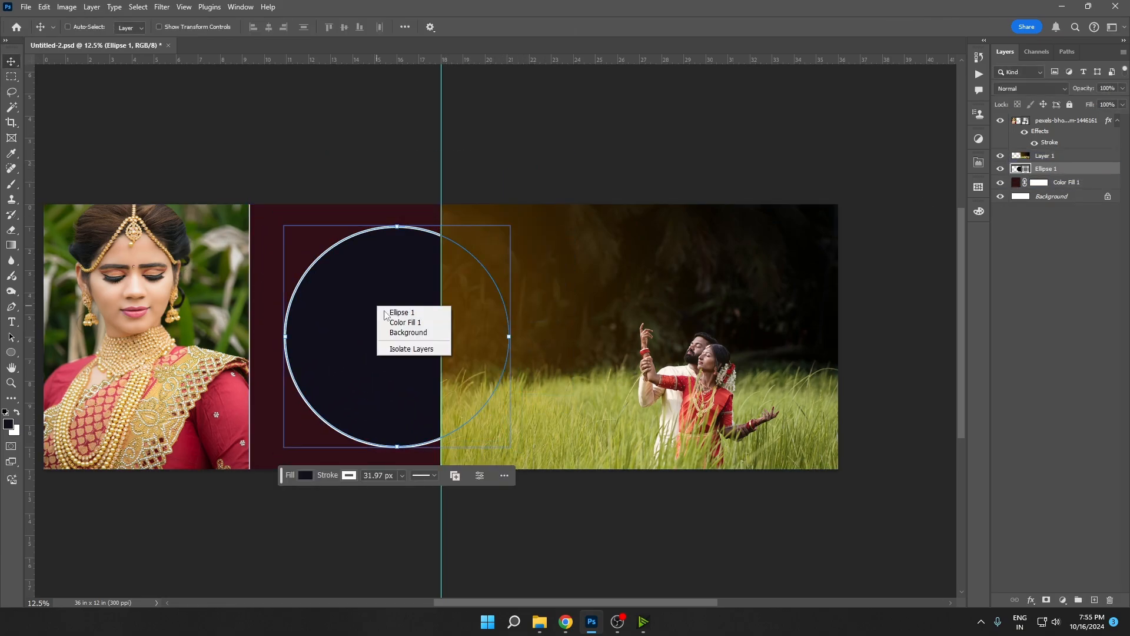
Step: Resize the circle to nearly page height and shift it across the centre guide so a half circle shows beside the couple photo
drag(377, 306, 376, 314)
key(ctrl+t)
drag(508, 344, 537, 344)
drag(455, 346, 510, 338)
drag(494, 328, 494, 335)
key(Return)
key(ctrl+t)
drag(593, 344, 574, 344)
key(Return)
drag(428, 328, 416, 318)
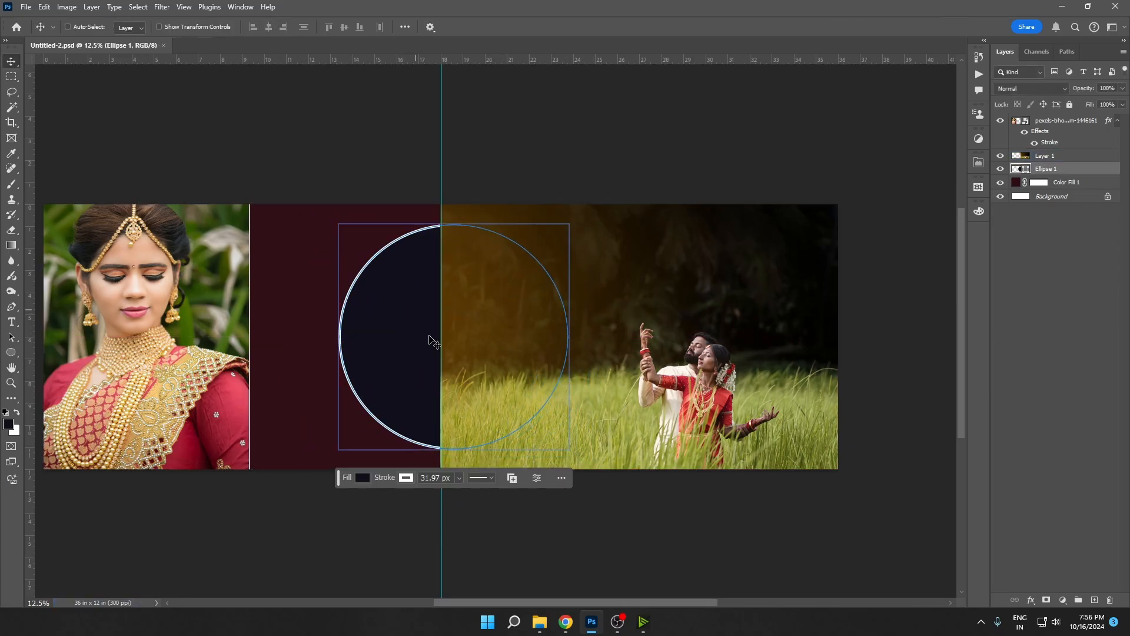
Step: Copy the whole bella-pon-fruitsia-wcgCFUi_Zws-unsplash photo and paste it directly above the Ellipse 1 layer
click(540, 622)
click(477, 553)
click(701, 505)
drag(556, 177, 489, 6)
key(alt+Tab)
key(ctrl+a)
key(ctrl+w)
right_click(387, 281)
click(400, 287)
key(ctrl+v)
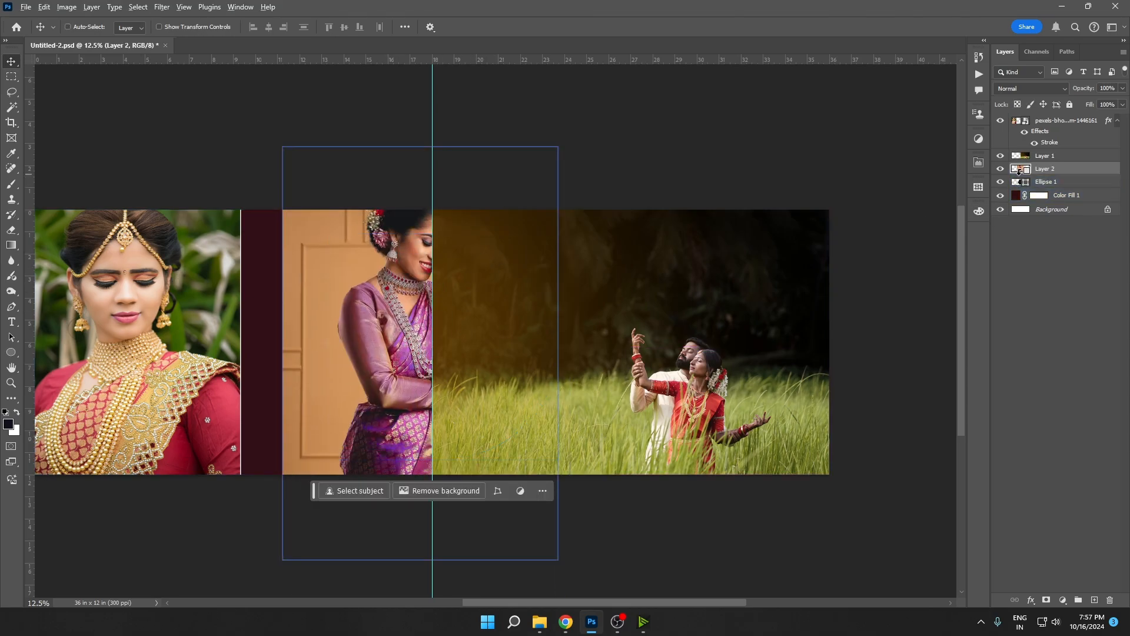
Step: Clip the purple-sari photo to the circle and scale it to fit inside the visible half
alt+click(1015, 176)
drag(409, 294, 362, 368)
key(ctrl+t)
drag(393, 219, 394, 312)
drag(390, 384, 391, 307)
key(Return)
key(Return)
Step: Add a vertical guide at about 17.5 inches and reposition the clipped purple-sari photo inside the circle
scroll(394, 312, up, 6)
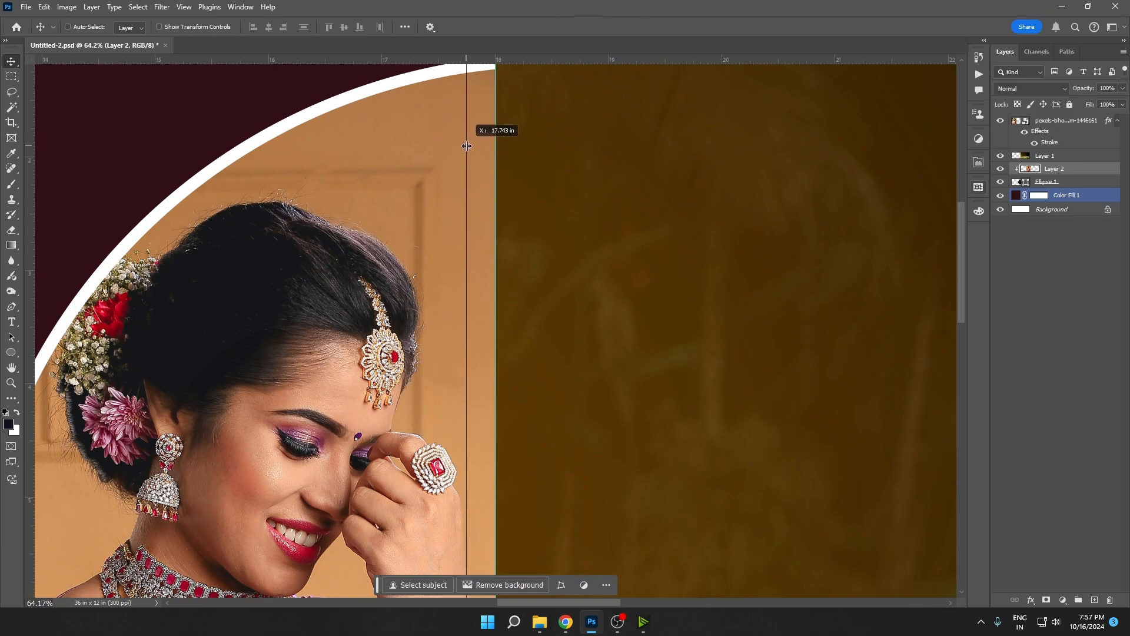
scroll(488, 277, down, 5)
drag(400, 429, 450, 225)
right_click(450, 225)
click(468, 231)
drag(437, 125, 460, 257)
right_click(477, 263)
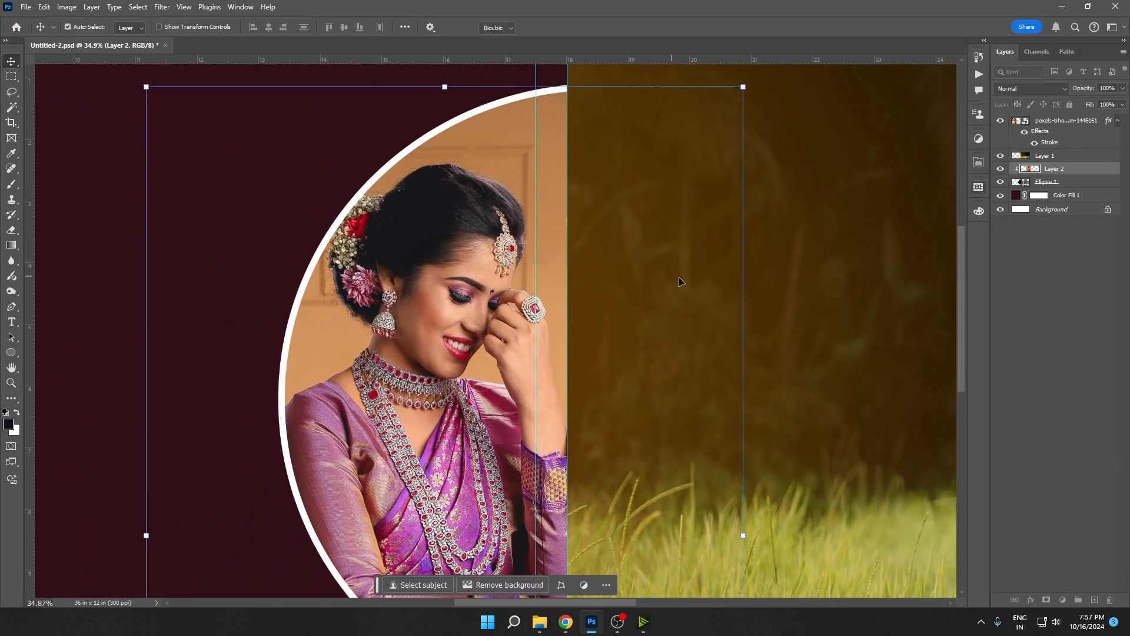
Step: Scale down the clipped photo and shift it so the woman stays clear of the centre fold
key(ctrl+t)
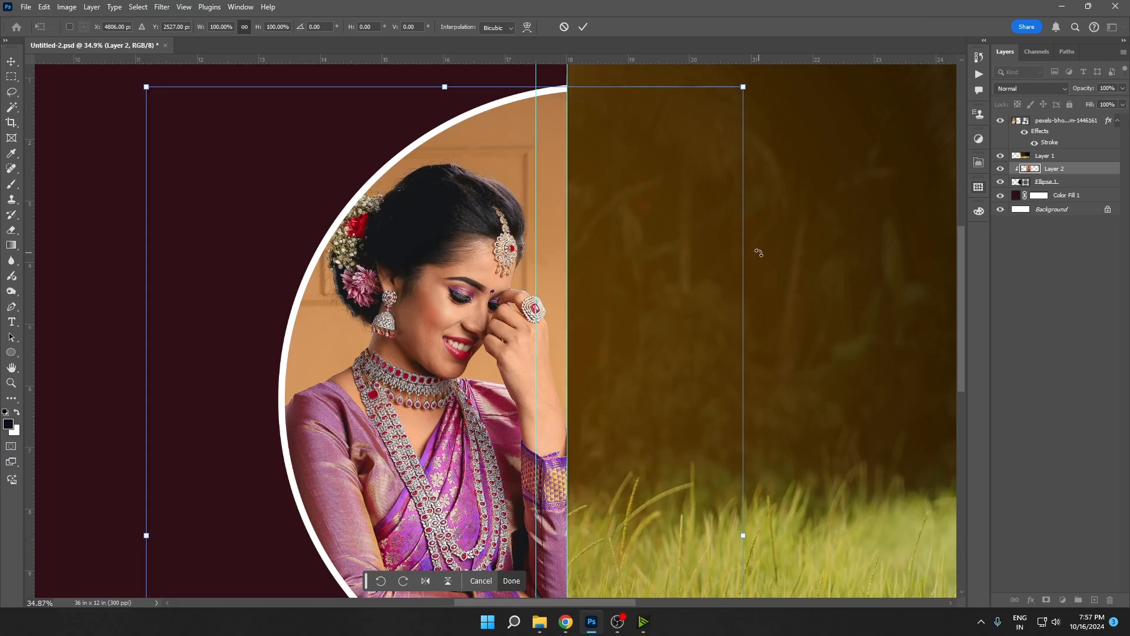
drag(748, 244, 579, 299)
drag(476, 363, 545, 278)
key(Return)
scroll(546, 279, down, 10)
scroll(546, 278, up, 5)
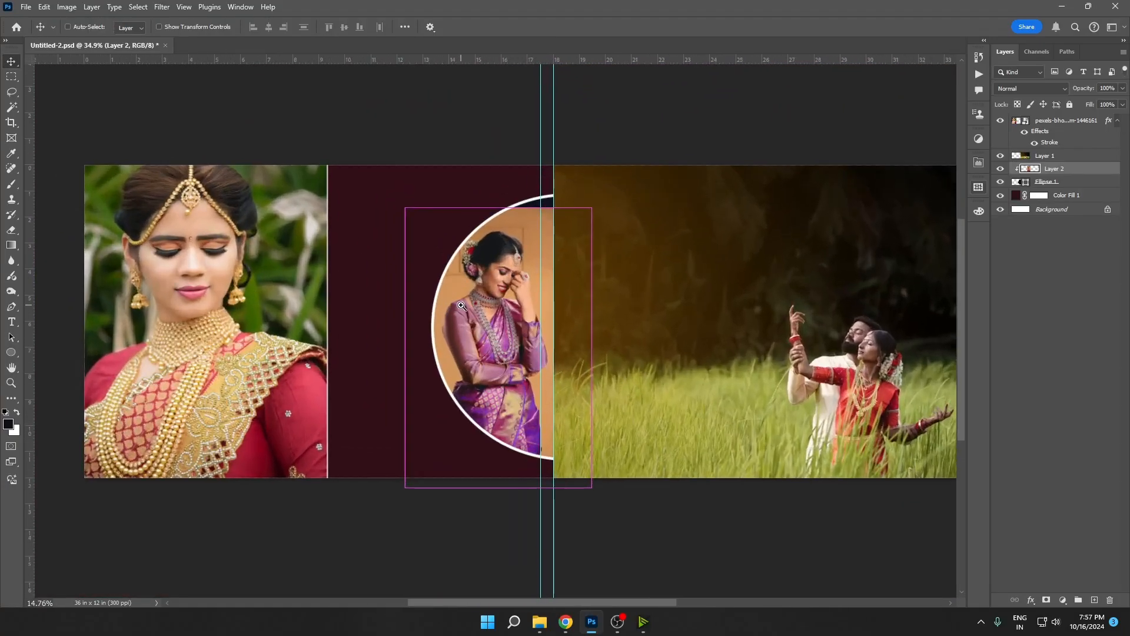
Step: Cut the purple-sari photo out of the circle, paste it above Color Fill 1 and enlarge it to fill the gap beside the bride photo
key(ctrl+x)
ctrl+click(378, 288)
key(ctrl+v)
key(ctrl+t)
drag(371, 265, 300, 178)
drag(610, 320, 628, 320)
drag(531, 271, 512, 302)
key(Return)
scroll(443, 257, up, 1)
Step: Lower the purple-sari photo's opacity to 19% and scale the circle down into the lower corner beside the centre guide
drag(1079, 90, 1033, 99)
right_click(517, 262)
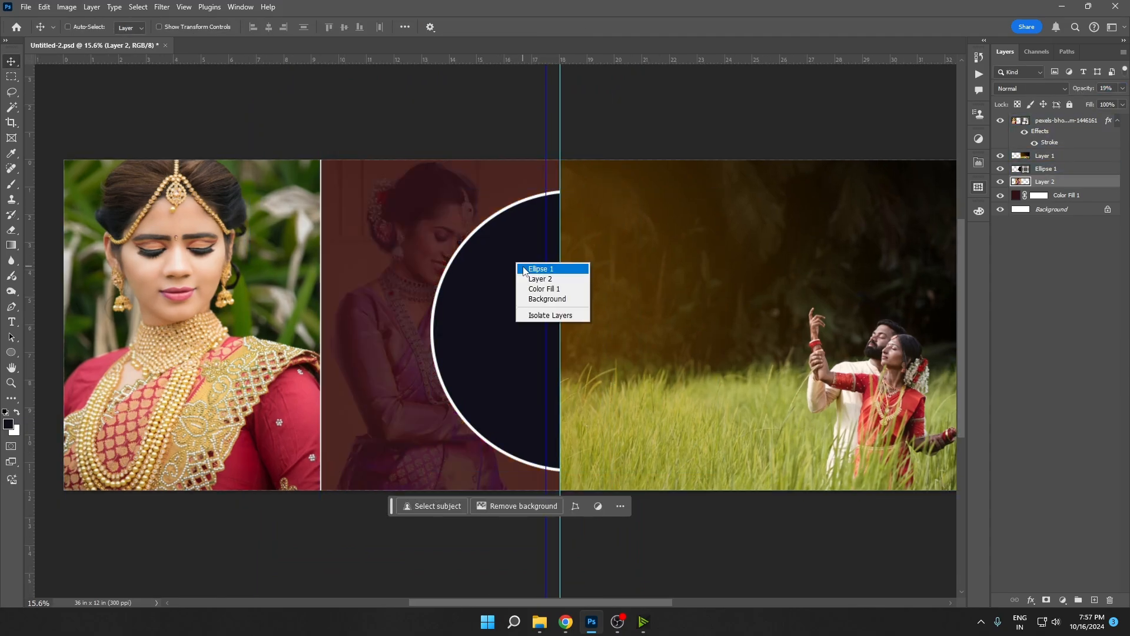
click(523, 269)
key(ctrl+t)
drag(580, 309, 569, 375)
key(Return)
Step: Fine-tune the size and position of the purple-sari photo behind the circle and set its opacity to 100%
ctrl+click(504, 294)
key(ctrl+t)
drag(602, 242, 560, 246)
key(Return)
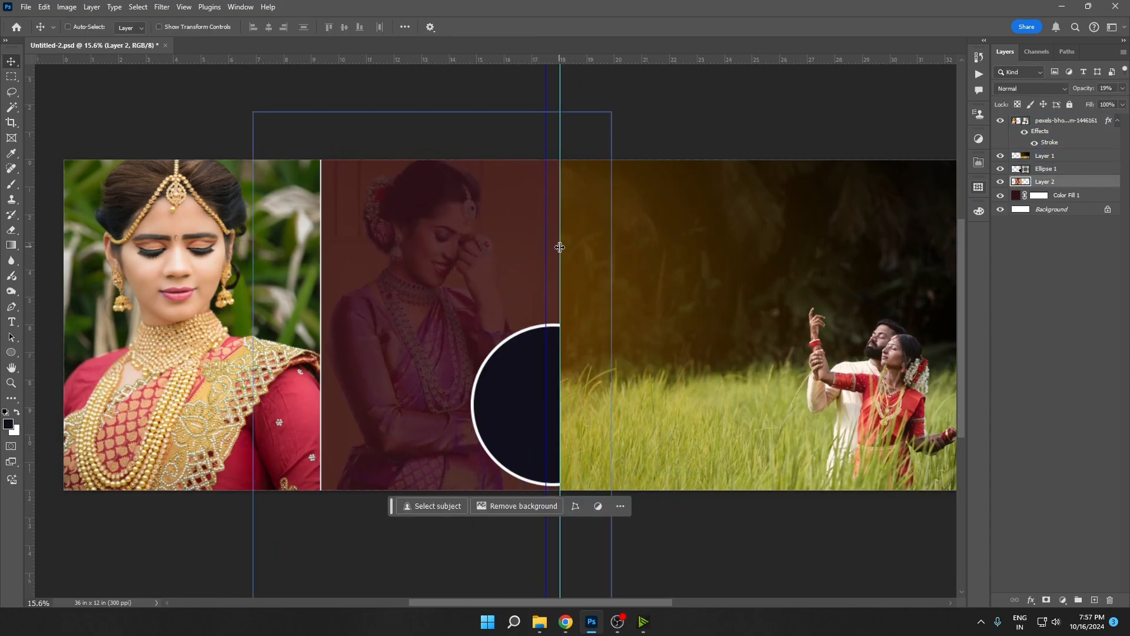
drag(1080, 89, 1127, 89)
right_click(461, 270)
click(473, 278)
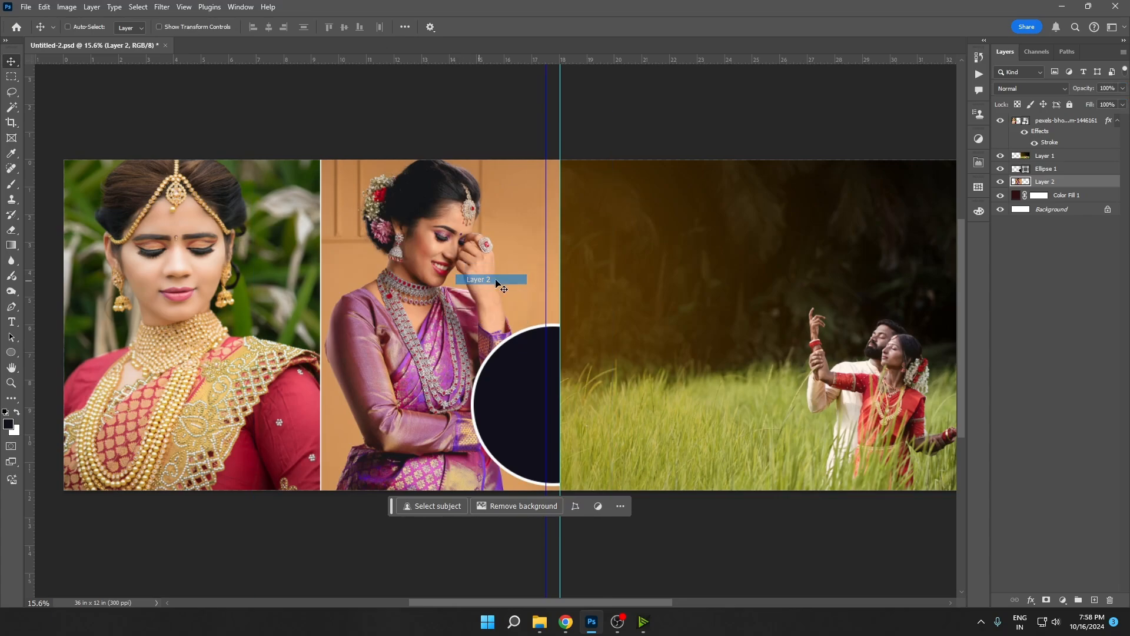
Step: Delete the purple-sari photo layer from behind the circle
scroll(567, 298, down, 3)
scroll(567, 298, up, 3)
right_click(414, 301)
click(424, 306)
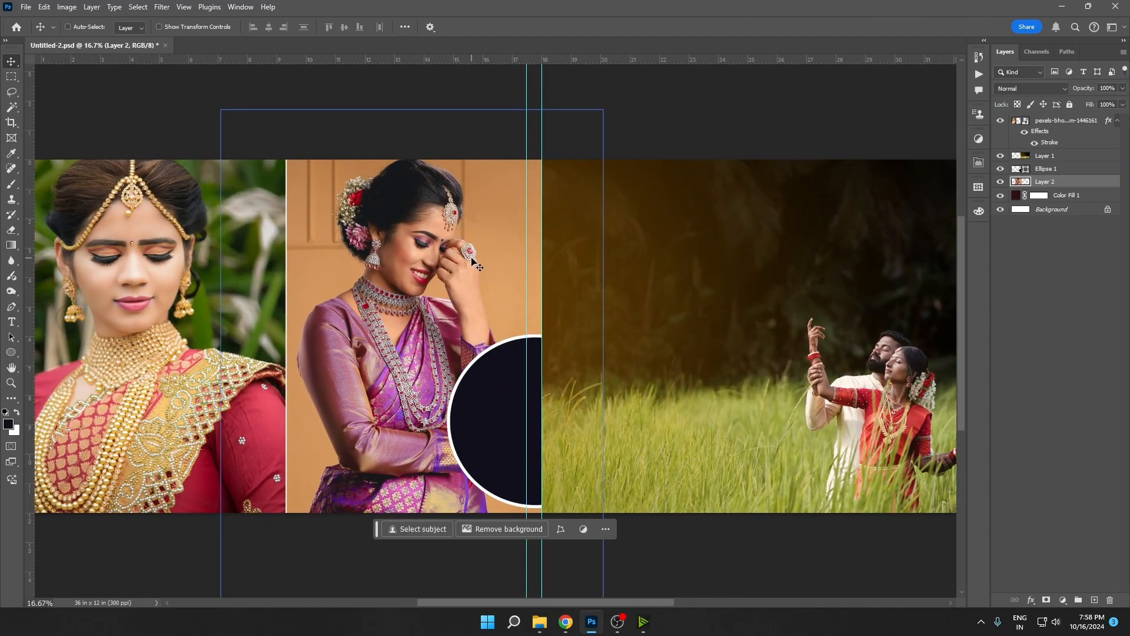
scroll(452, 249, down, 1)
drag(447, 266, 469, 249)
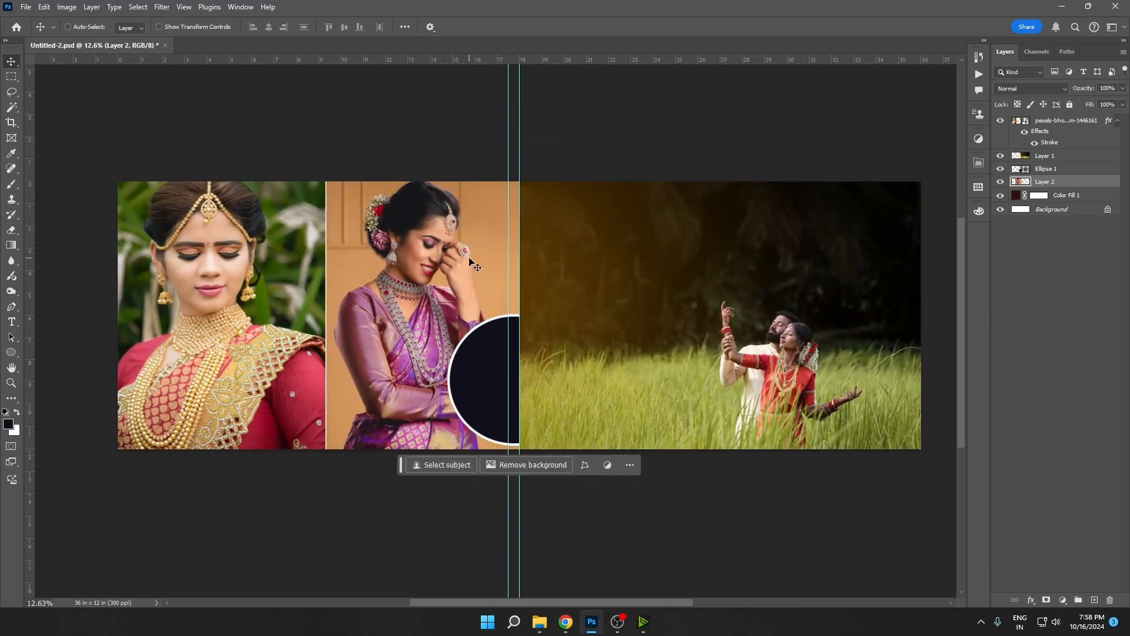
key(Delete)
Step: Bring the circle frame to the front and move it onto the couple photo, just past the centre guides
right_click(474, 361)
click(489, 370)
key(ctrl+shift+])
drag(508, 377, 593, 301)
scroll(703, 311, up, 1)
drag(731, 325, 749, 325)
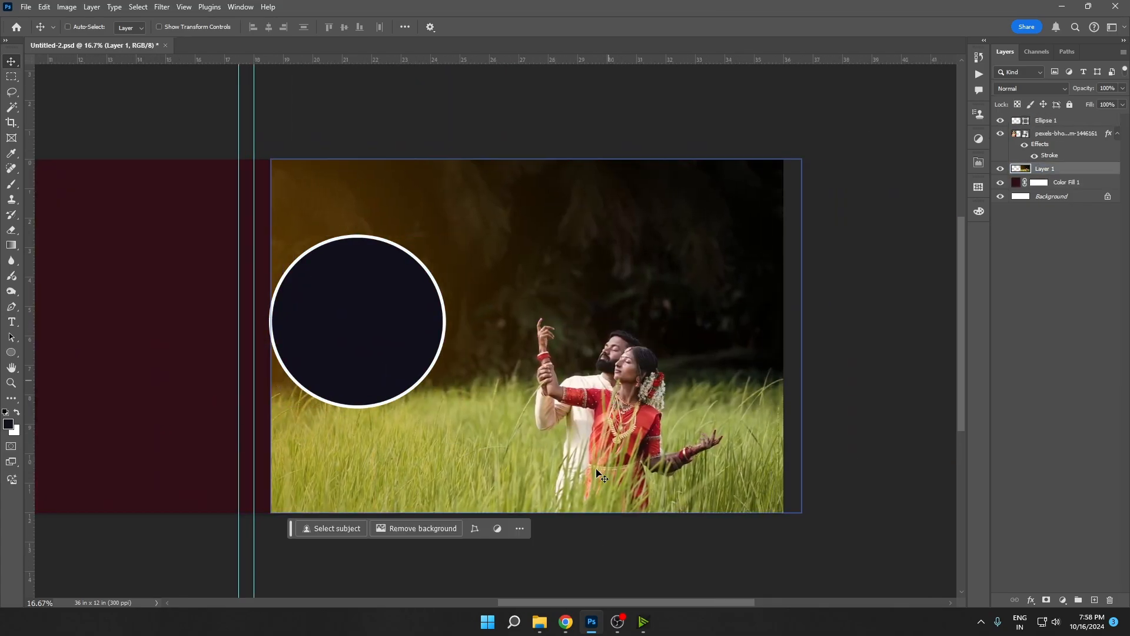
Step: Get a black splatter PNG from the PNG New Splatter Mask Frame bundle in Templates and paste it above the couple photo
click(539, 622)
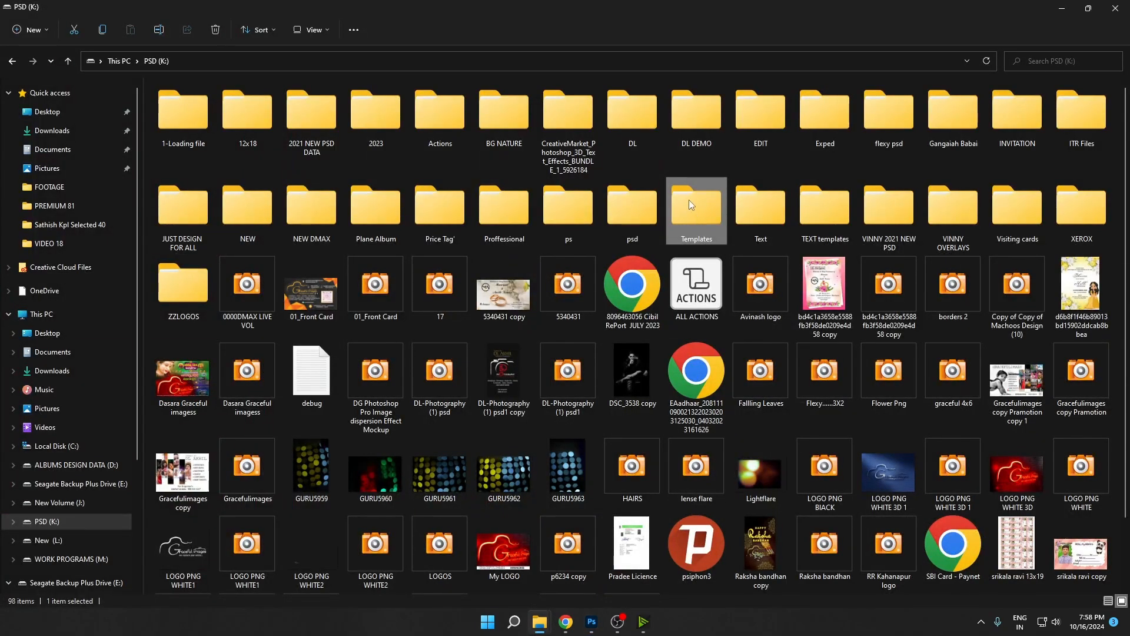
double_click(690, 201)
double_click(228, 146)
key(alt+Tab)
right_click(637, 284)
click(664, 290)
key(ctrl+v)
Step: Enlarge the black splatter and position it over the couple
drag(746, 310, 498, 317)
key(ctrl+t)
drag(336, 342, 506, 343)
drag(416, 351, 596, 333)
key(Return)
key(ctrl+t)
drag(686, 328, 722, 328)
drag(655, 345, 637, 341)
key(Return)
drag(550, 318, 574, 317)
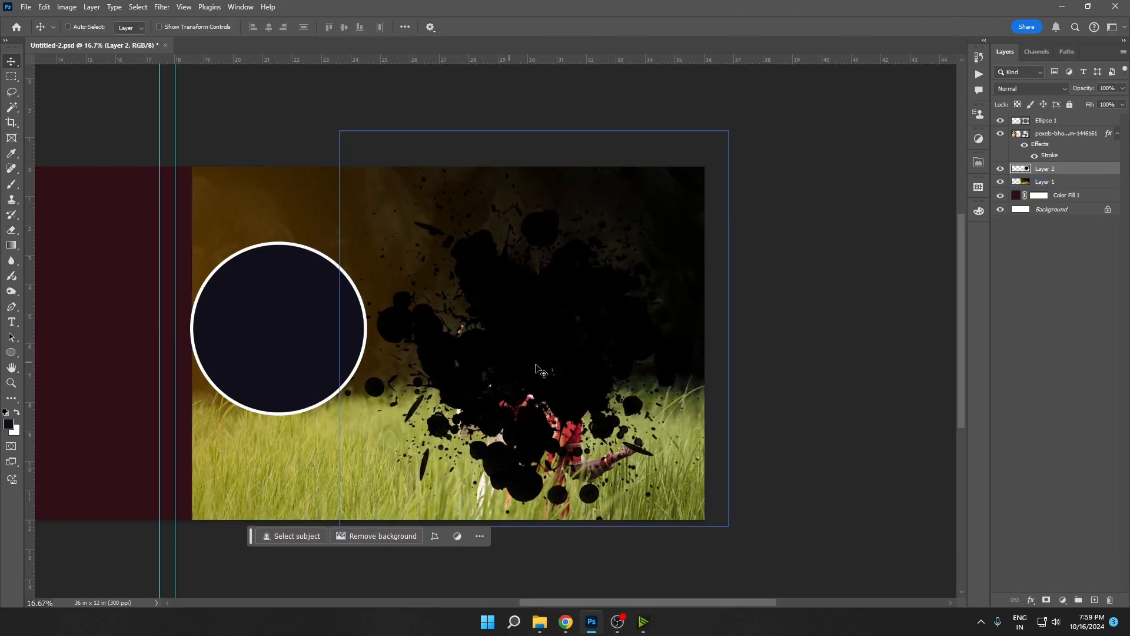
Step: Paint over the splatter's inner gaps in black, and place its layer beneath Layer 1 as the couple photo's clipping base
key(b)
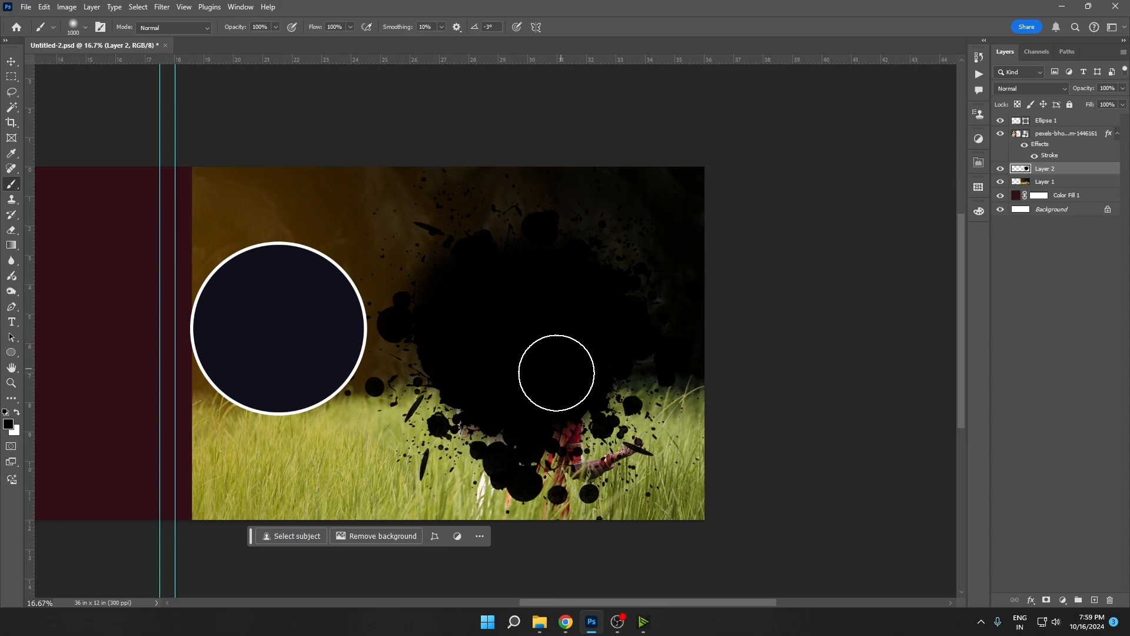
key(v)
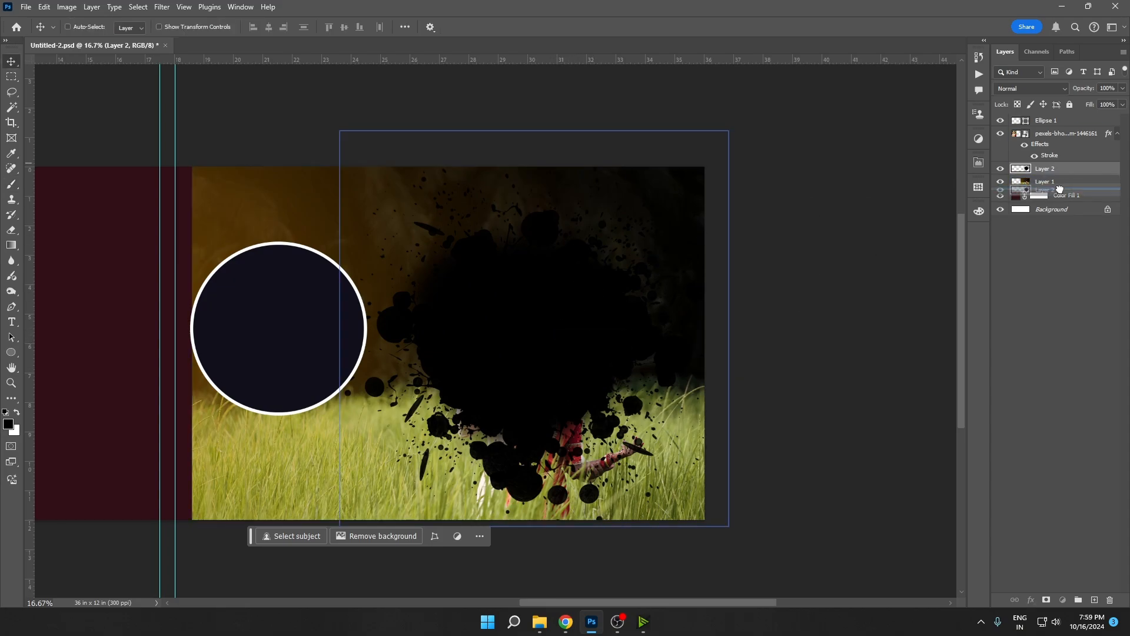
drag(1059, 188, 1057, 187)
alt+click(1025, 176)
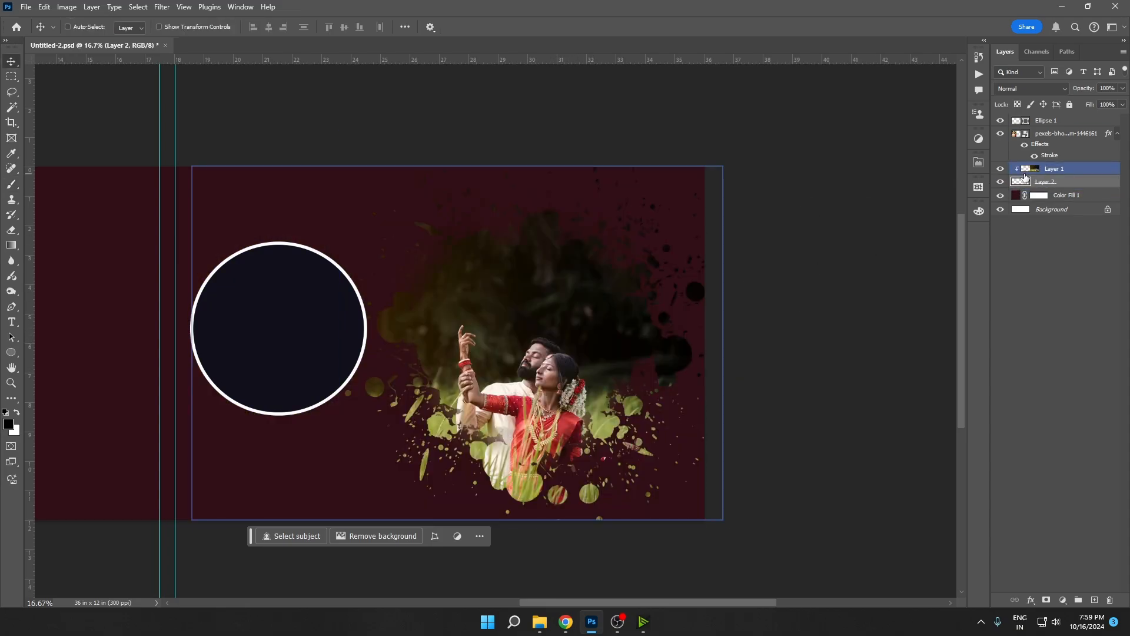
Step: Hide the maroon Color Fill 1 background layer
right_click(552, 342)
click(564, 347)
drag(172, 319, 315, 320)
right_click(209, 289)
click(279, 296)
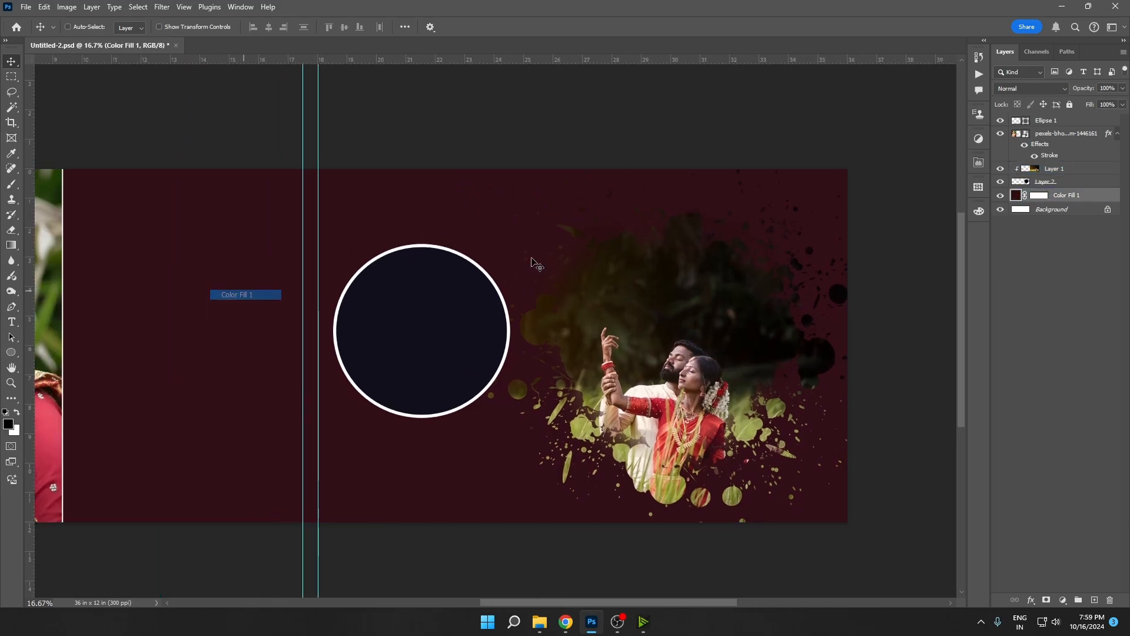
click(999, 195)
Step: Shift the couple photo sideways within the splatter and move the circle across the fold into the gap beside the bride photo
drag(652, 330, 718, 310)
right_click(731, 313)
click(753, 321)
scroll(763, 324, down, 5)
key(ctrl+t)
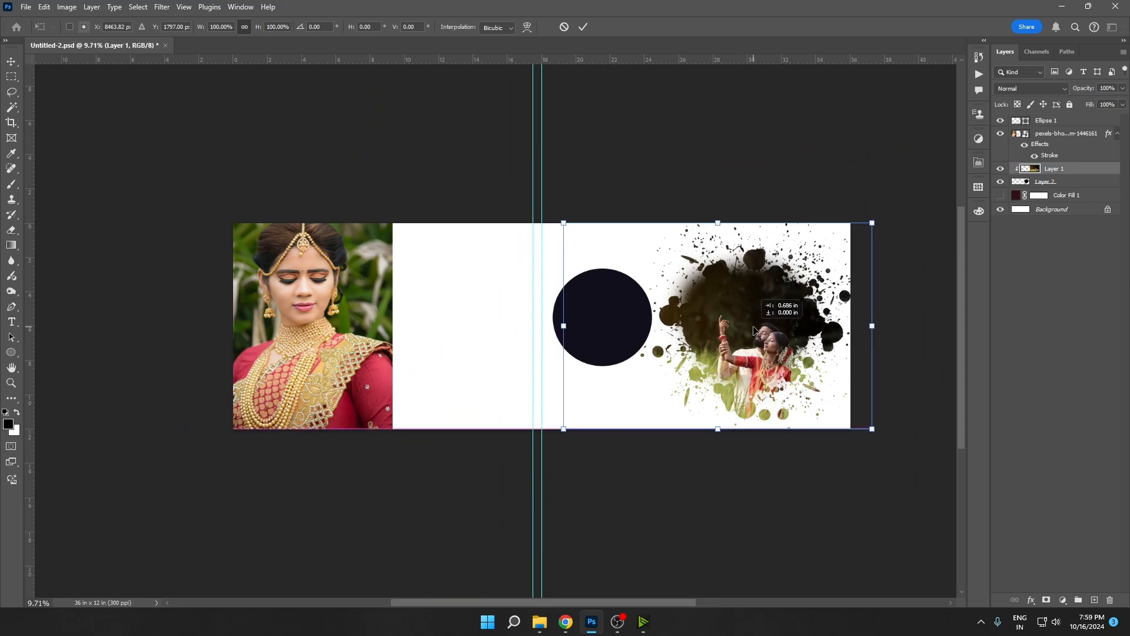
key(Return)
scroll(789, 309, up, 1)
drag(546, 313, 369, 331)
Step: Enlarge the splatter shape on Layer 2 and reposition it around the couple within the page
right_click(737, 311)
click(759, 326)
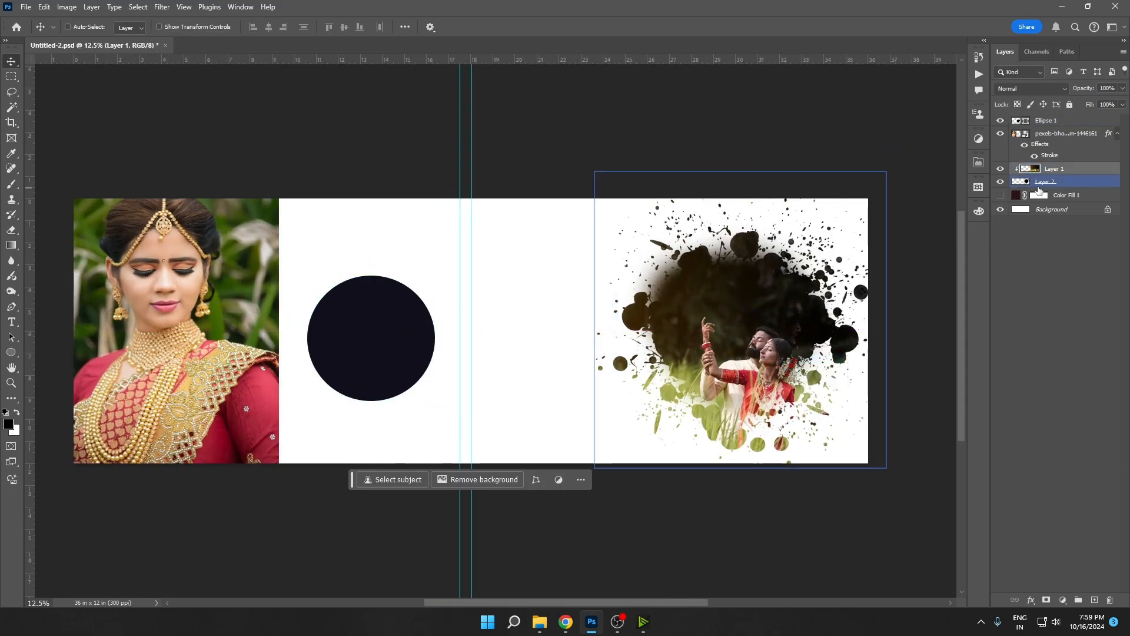
click(1029, 218)
key(ctrl+t)
drag(595, 173, 496, 170)
mouse_move(733, 337)
mouse_down()
mouse_move(746, 361)
mouse_move(730, 352)
mouse_up()
drag(700, 127, 703, 146)
drag(726, 354, 693, 335)
key(Return)
Step: Enlarge the clipped couple photo and shift it so the couple sits inside the splatter
right_click(734, 355)
click(746, 361)
right_click(723, 335)
click(733, 341)
key(ctrl+t)
drag(657, 197, 658, 115)
drag(773, 375, 756, 381)
drag(641, 113, 647, 171)
drag(677, 313, 673, 318)
drag(648, 169, 646, 152)
key(Return)
drag(748, 331, 738, 331)
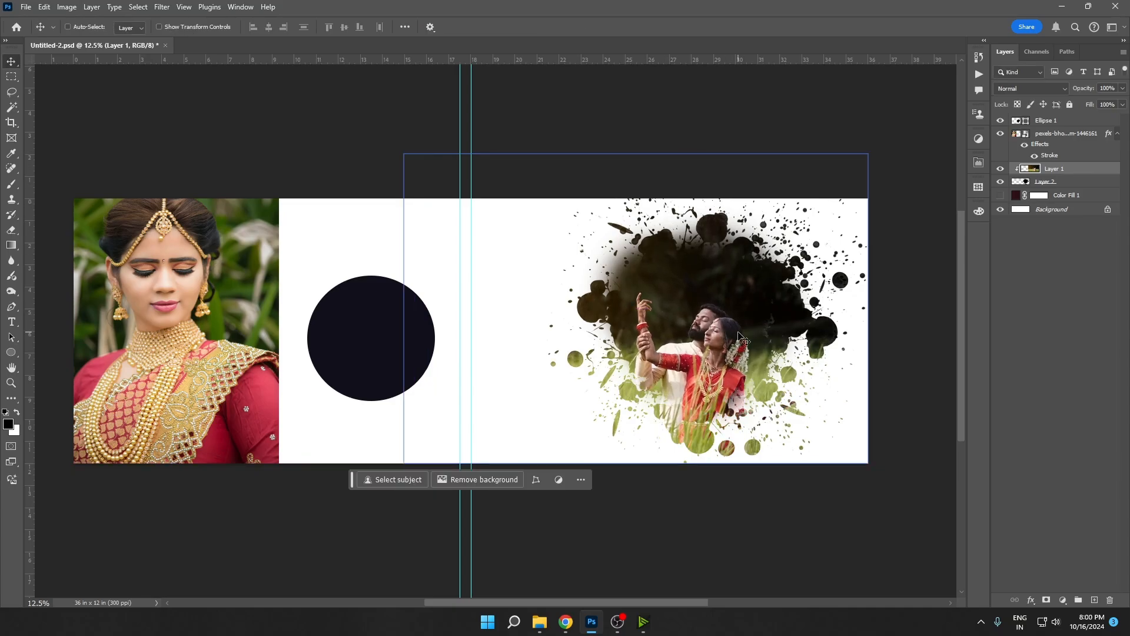
Step: Move the circle frame against the centre guides, enlarge it and save the document
scroll(738, 333, down, 5)
scroll(651, 334, up, 3)
right_click(616, 346)
click(659, 352)
ctrl+click(695, 352)
scroll(695, 352, up, 2)
mouse_move(565, 337)
mouse_down()
mouse_move(590, 340)
mouse_move(588, 377)
mouse_up()
click(577, 356)
key(ctrl+t)
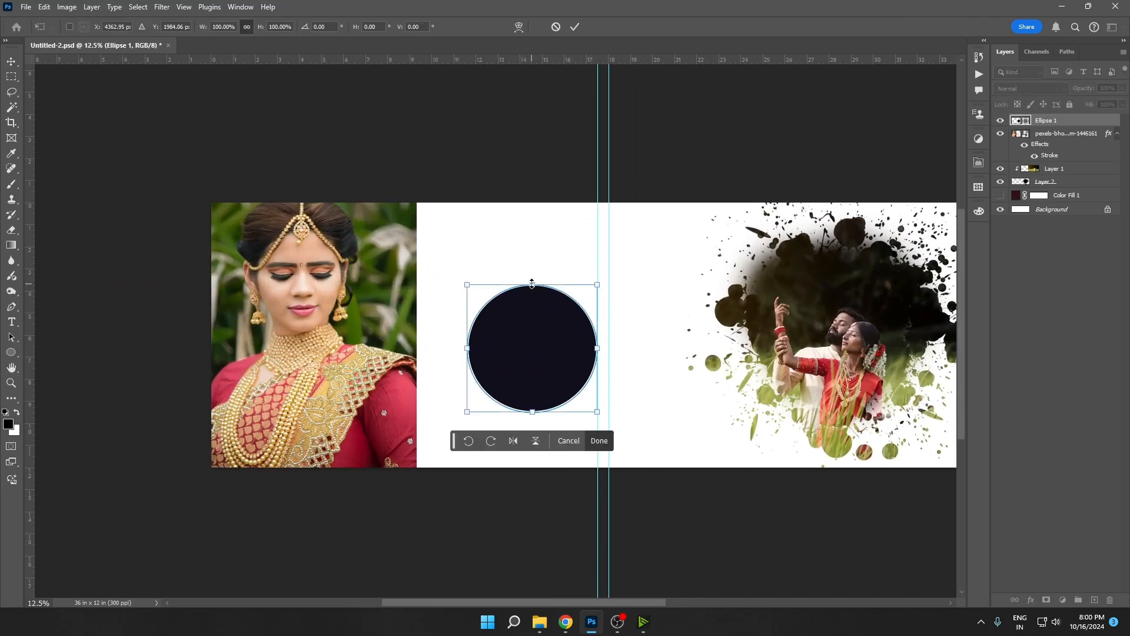
drag(532, 284, 532, 262)
key(Return)
key(ctrl+s)
Step: Open Flower Png from the PSD (K:) drive and bring the large red rose artwork into the album spread
mouse_move(615, 628)
click(539, 622)
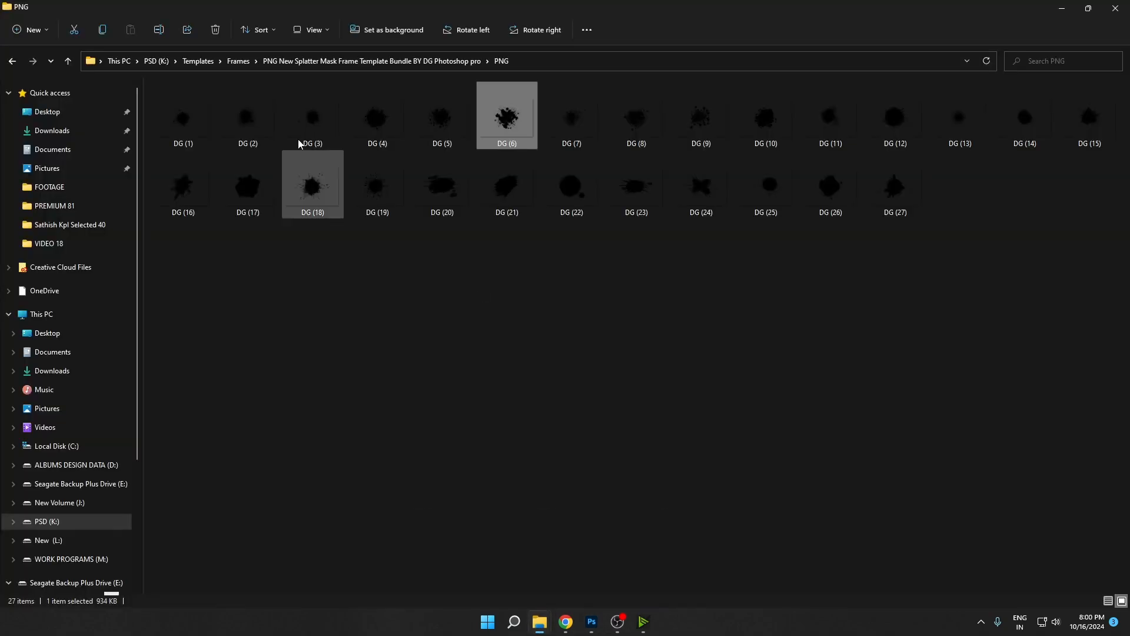
click(156, 60)
key(f)
key(f)
key(f)
key(f)
drag(888, 371, 356, 421)
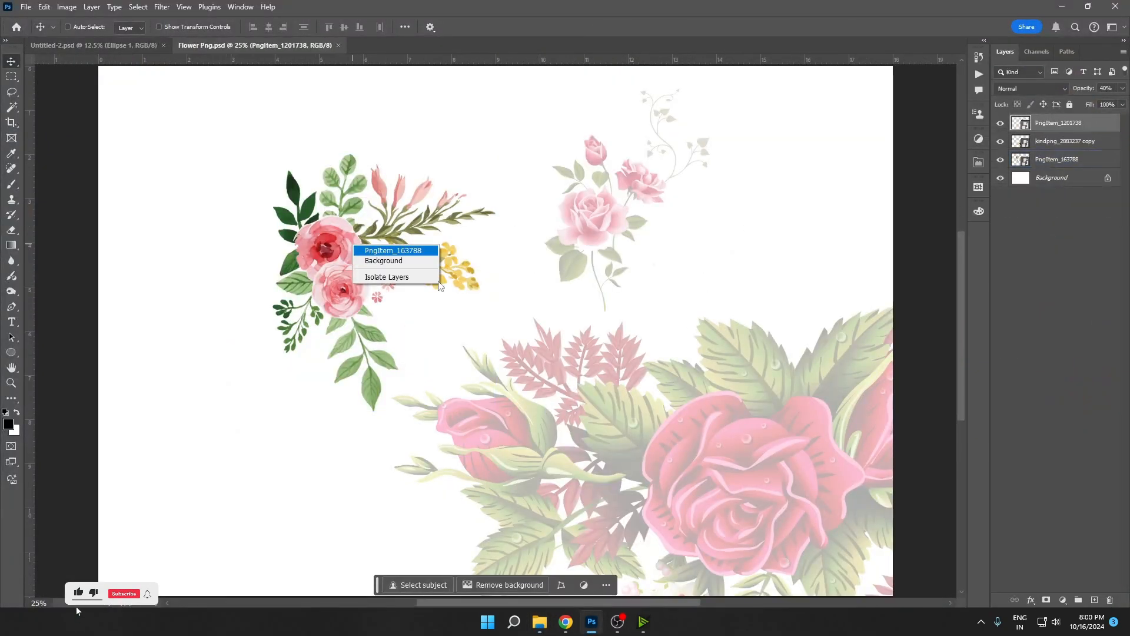
click(353, 244)
drag(329, 253, 530, 330)
Step: Scale down the rose artwork behind the circle's upper edge and set its opacity to 100%
key(ctrl+t)
drag(676, 236, 512, 338)
drag(459, 386, 532, 285)
key(Return)
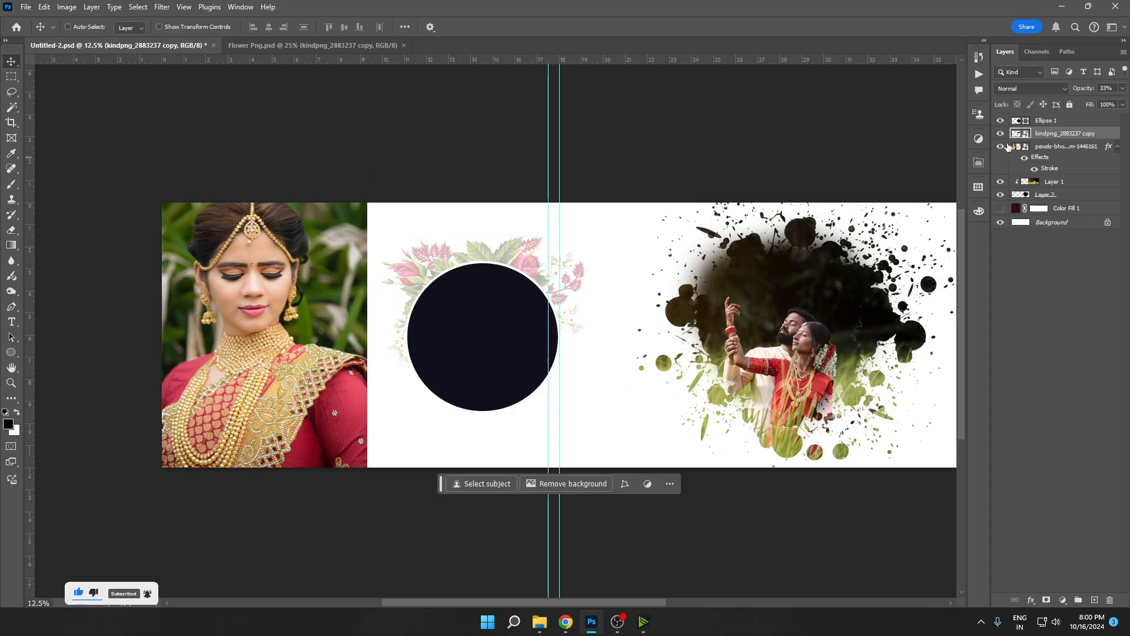
drag(1084, 94, 1122, 94)
Step: Centre the rose artwork over the circle and move both slightly down together
drag(429, 289, 455, 300)
right_click(515, 303)
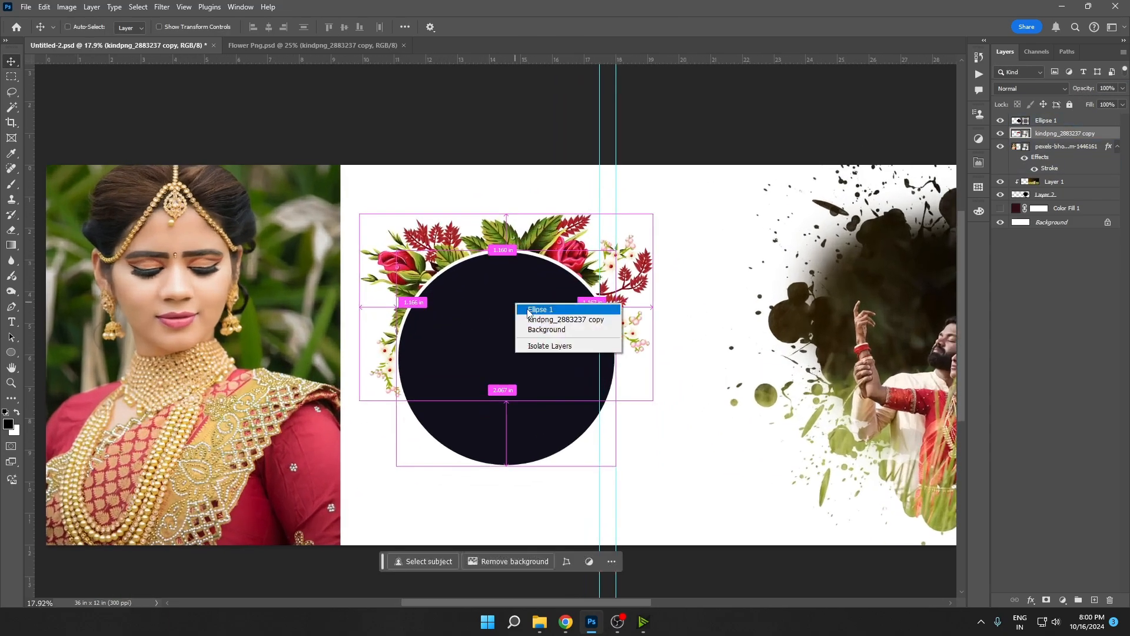
click(538, 309)
ctrl+click(1050, 135)
mouse_move(596, 251)
mouse_down()
mouse_move(610, 258)
mouse_move(597, 280)
mouse_move(597, 265)
mouse_up()
Step: Lower the rose artwork's opacity to 70% and slightly resize the circle
ctrl+click(584, 261)
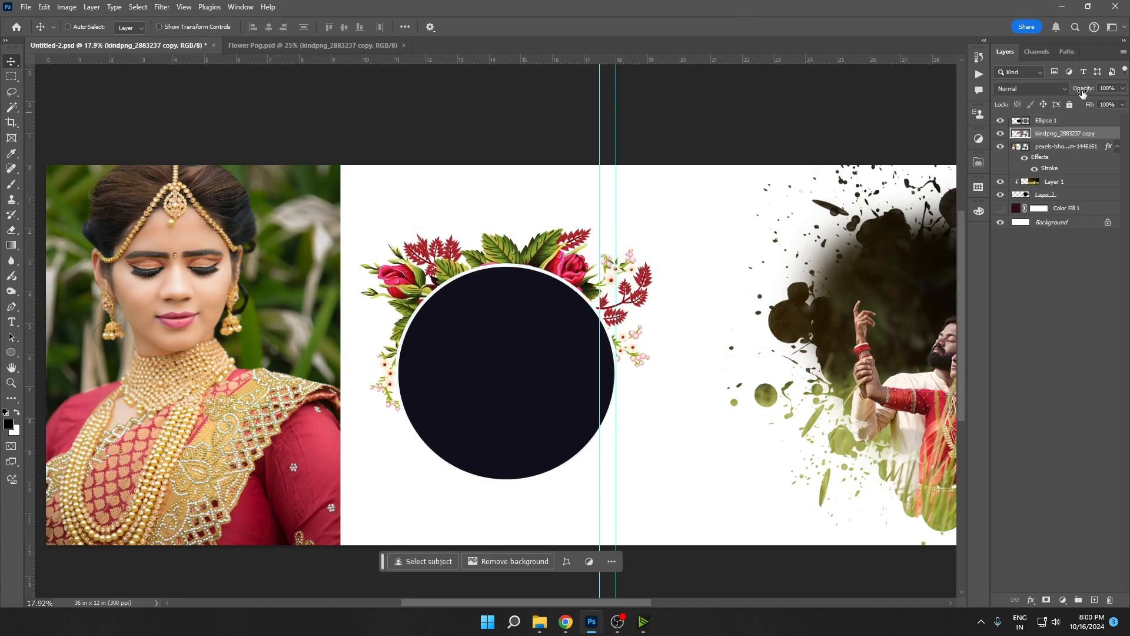
drag(1070, 93, 1074, 90)
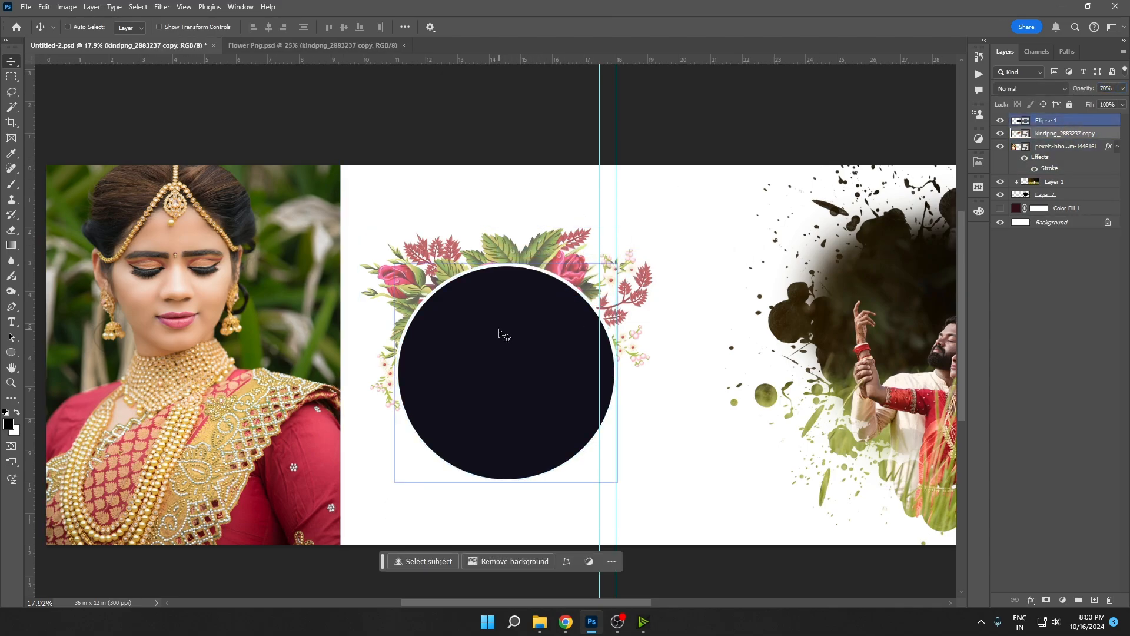
key(ctrl+t)
drag(506, 481, 506, 483)
key(Return)
scroll(518, 382, down, 3)
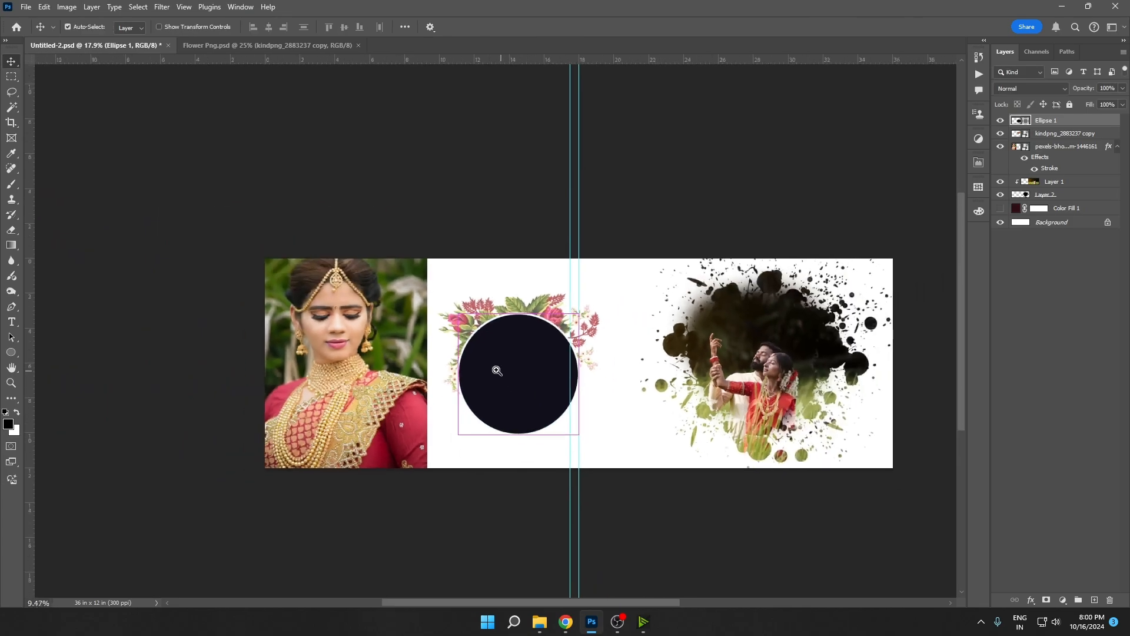
scroll(501, 359, up, 2)
Step: Copy the pale pink rose from Flower Png to the spread's lower edge just past the centre guides and close Flower Png
click(316, 45)
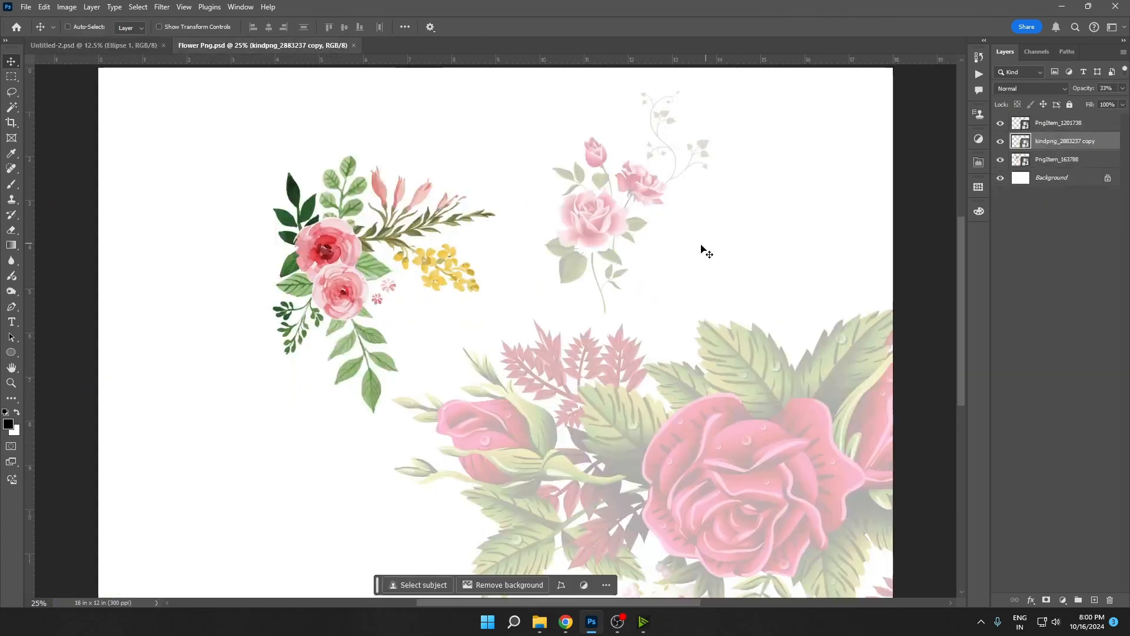
right_click(592, 227)
click(606, 237)
drag(606, 240, 116, 33)
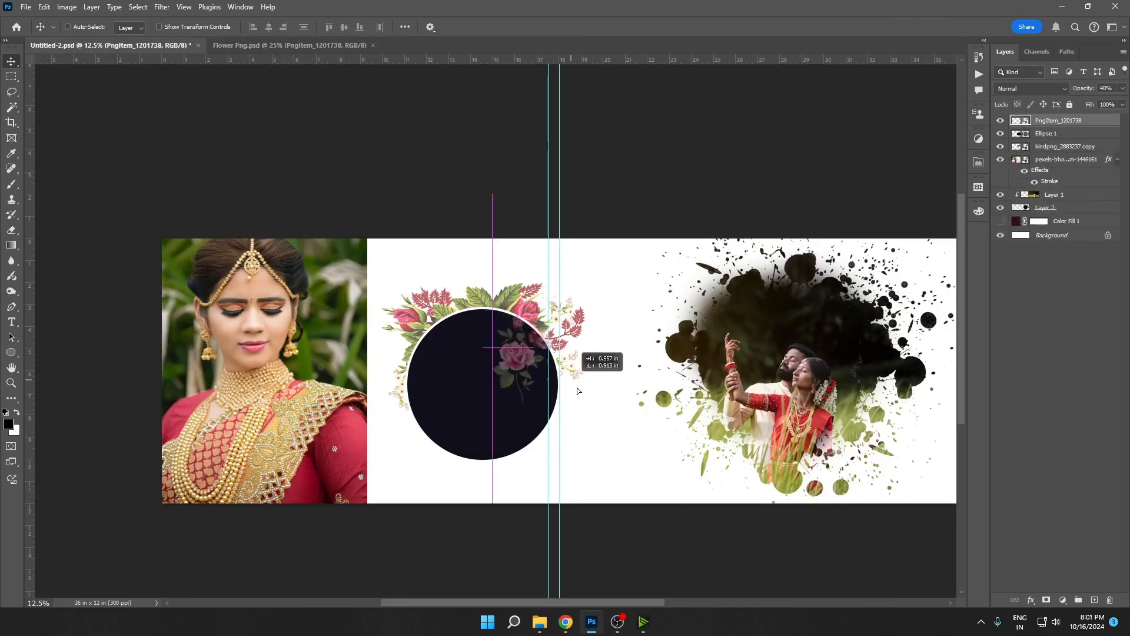
drag(578, 391, 523, 440)
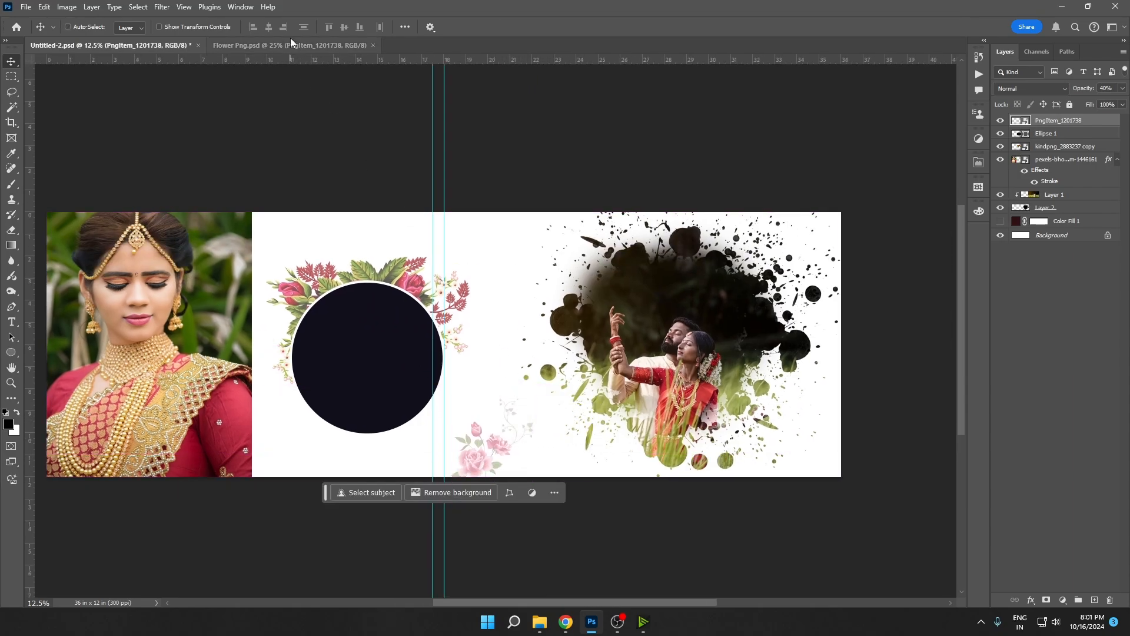
click(372, 46)
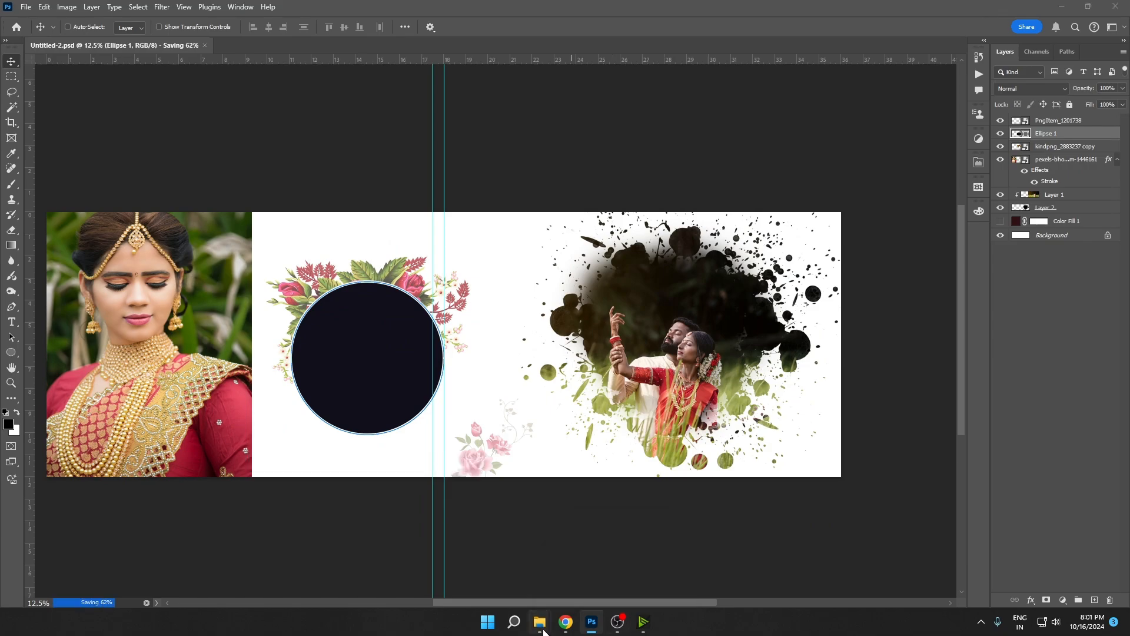
Step: Copy the whole purple-sari photo from its file, paste it above the circle and clip it to Ellipse 1
mouse_move(540, 622)
click(494, 577)
drag(561, 157, 572, 3)
key(alt+Tab)
key(ctrl+a)
key(ctrl+w)
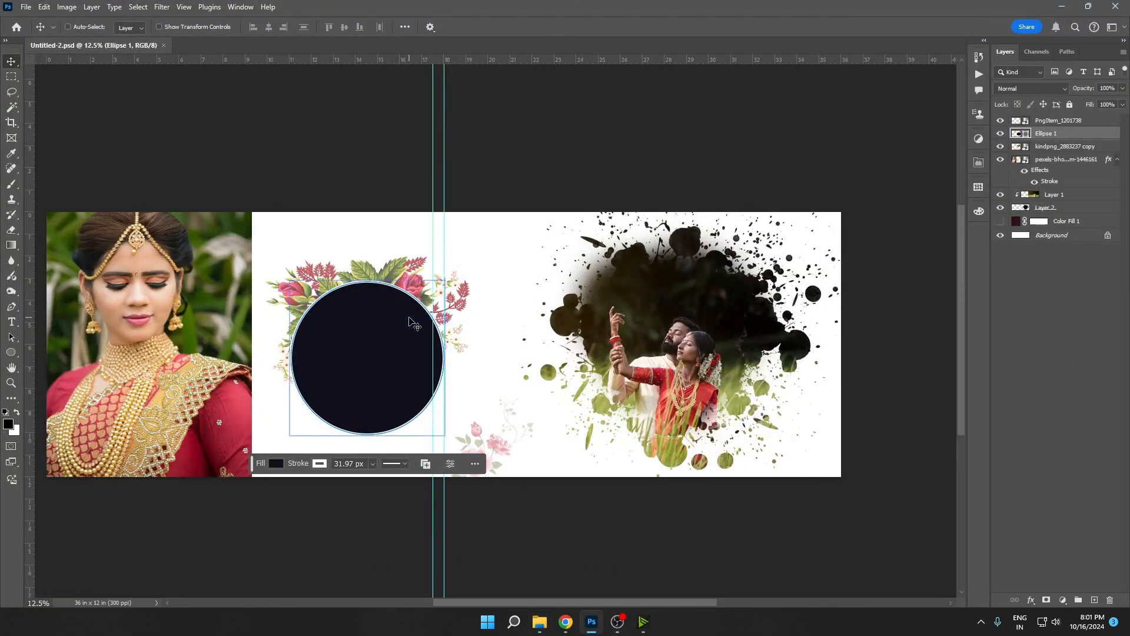
key(ctrl+v)
alt+click(1019, 137)
Step: Scale the purple-sari photo to about 74% and position the woman inside the circle
drag(411, 330, 354, 335)
key(ctrl+t)
drag(462, 215, 407, 309)
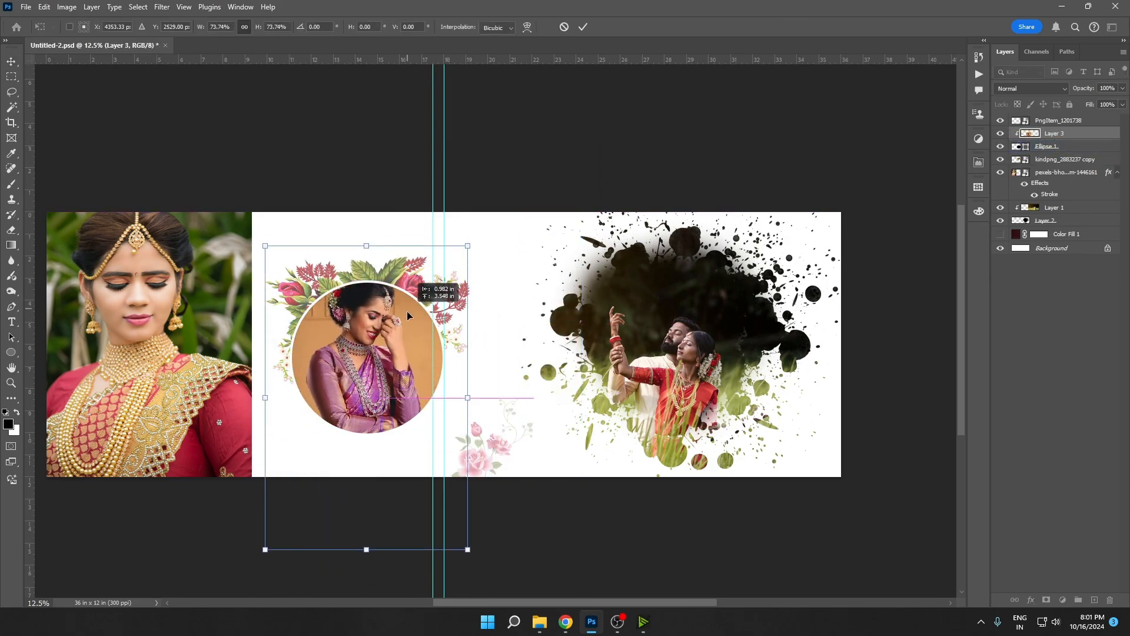
key(Return)
key(ctrl+plus)
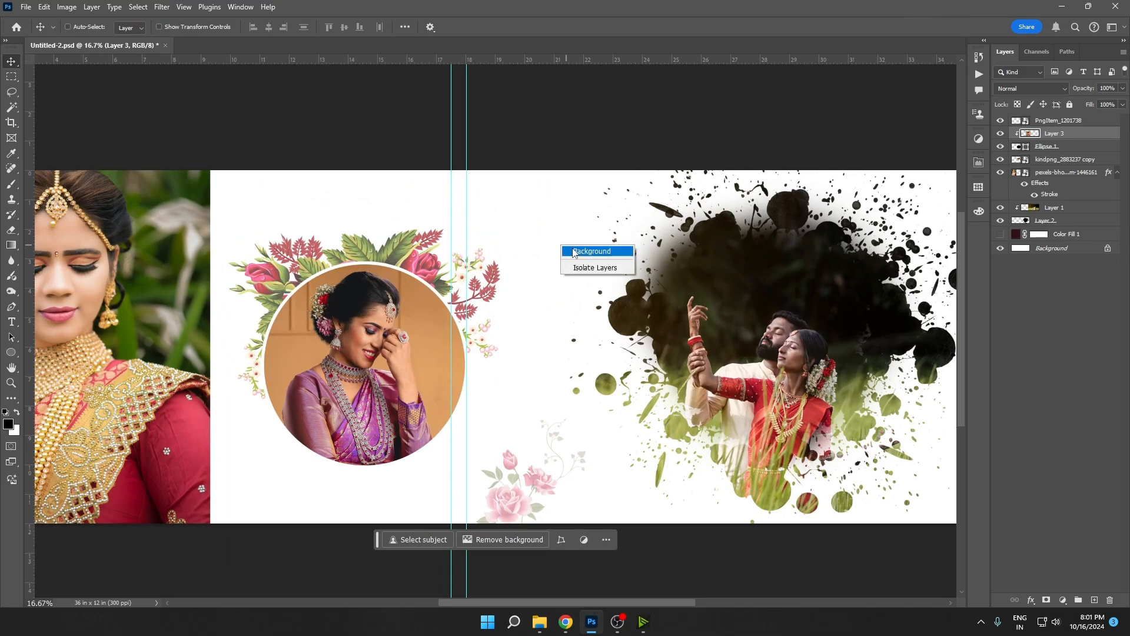
Step: Show the Color Fill 1 background layer and select it
click(574, 251)
right_click(529, 248)
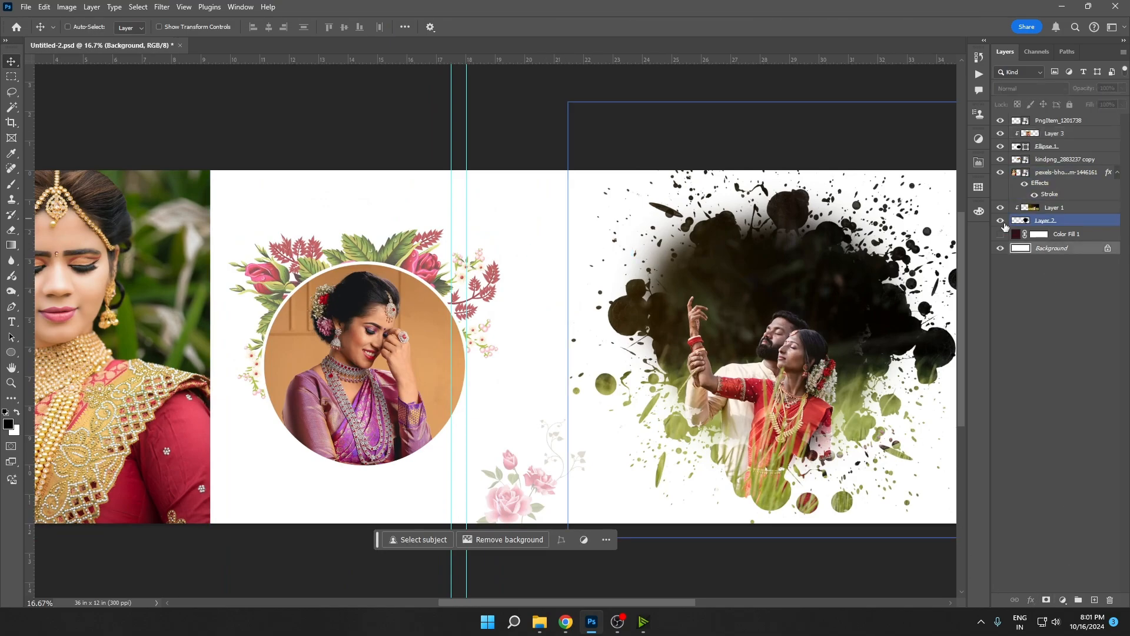
click(1000, 233)
click(1053, 234)
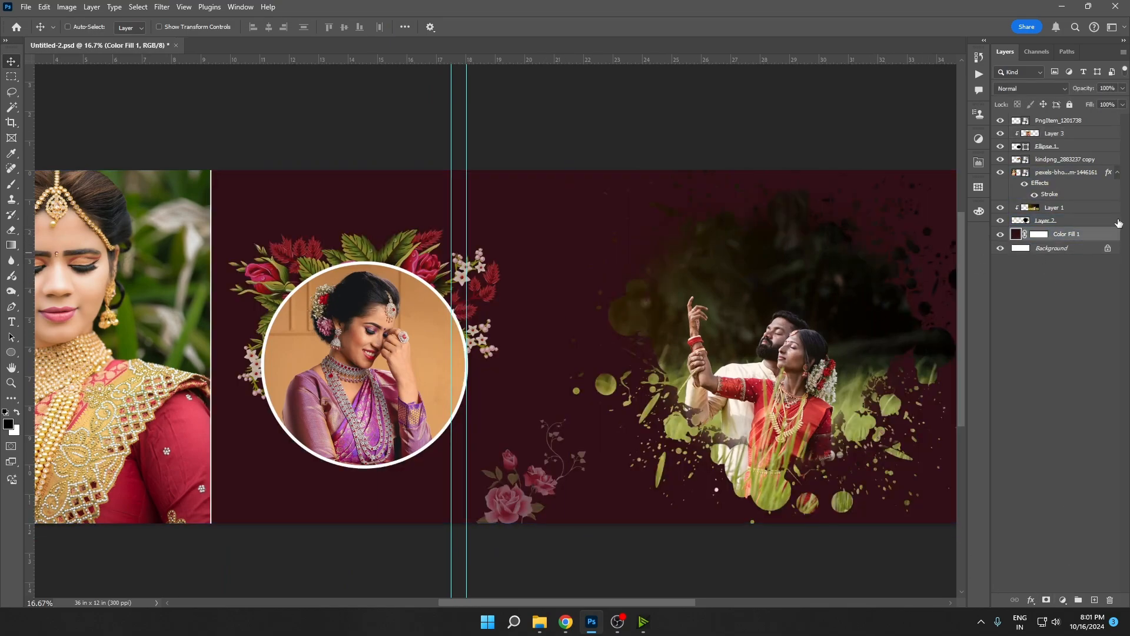
Step: Try tints sampled from the photos for Color Fill 1 and set it to pale green #f6ffe9
double_click(1014, 236)
drag(880, 414, 472, 216)
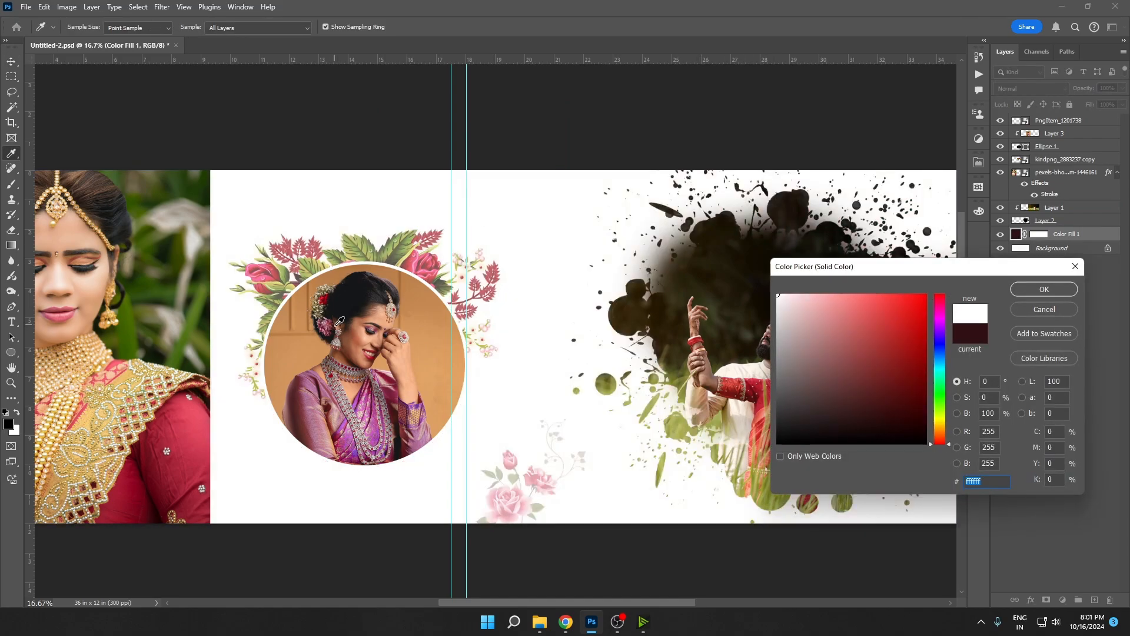
click(407, 316)
click(817, 292)
drag(800, 288, 814, 291)
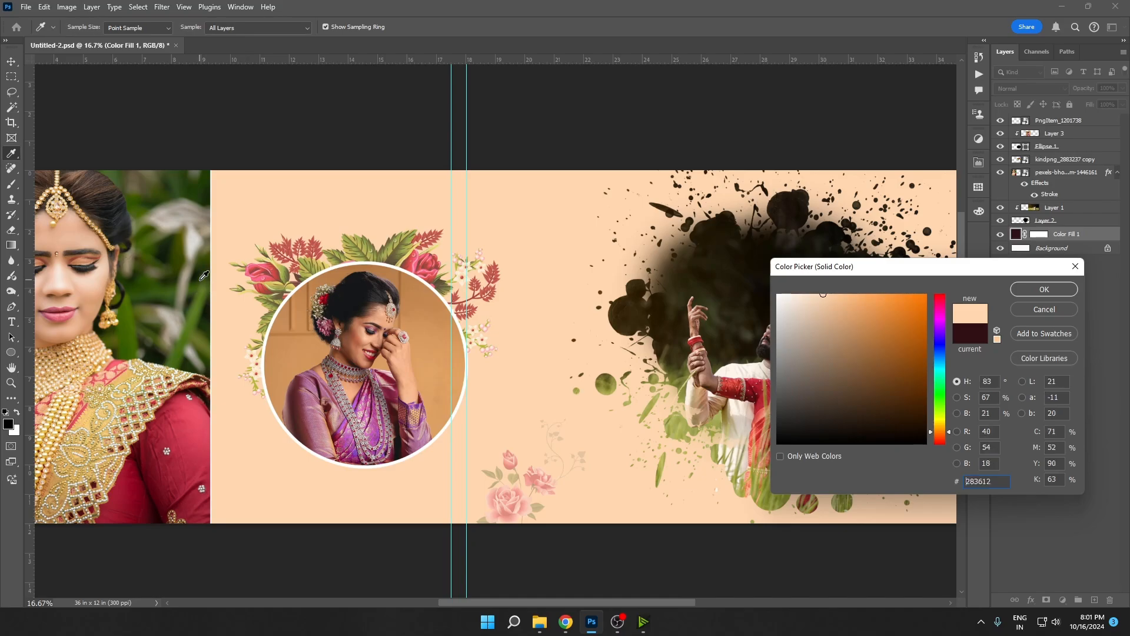
click(203, 276)
click(808, 293)
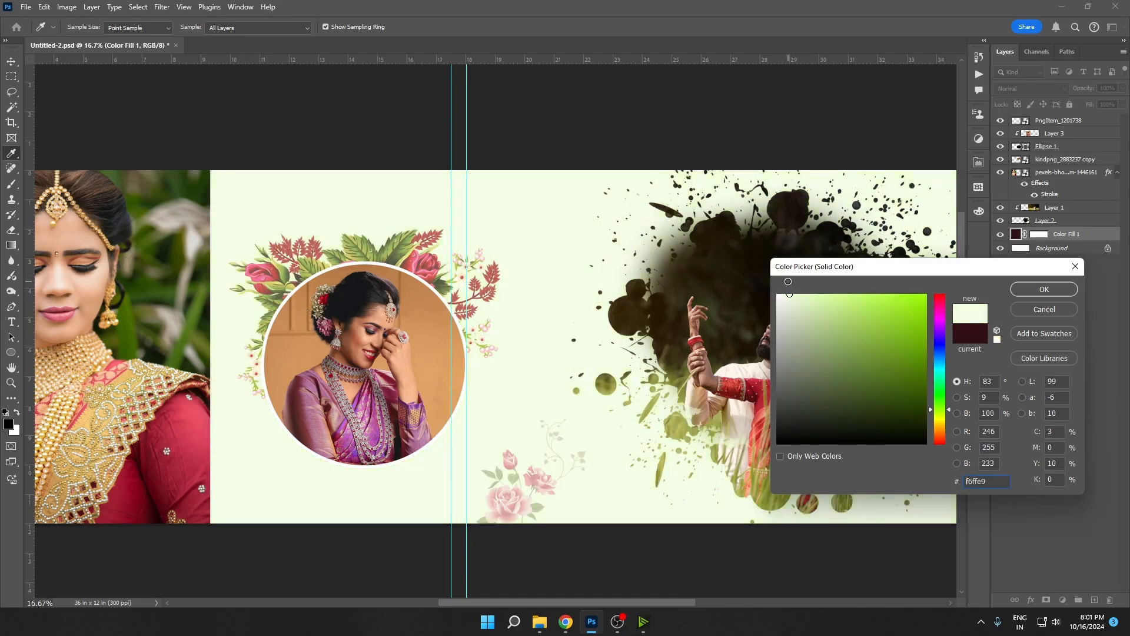
click(1025, 291)
Step: Select the Color Fill 1 layer and open the texture file B1 from the Templates folder on the PSD (K:) drive
scroll(448, 329, down, 6)
scroll(447, 329, up, 5)
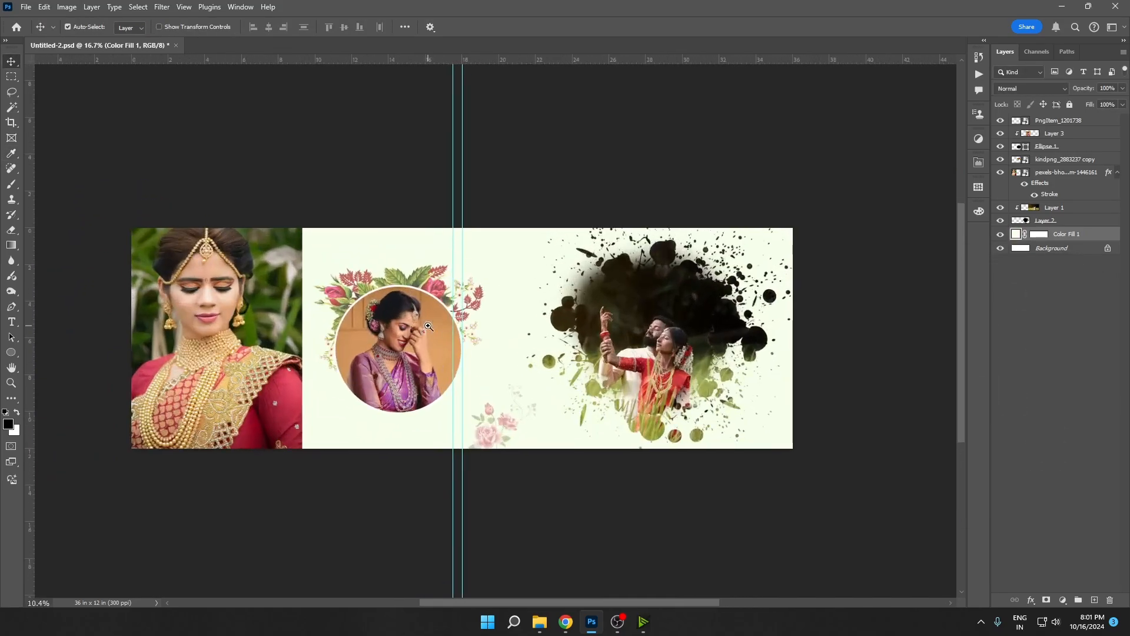
right_click(504, 239)
click(521, 245)
scroll(526, 247, up, 5)
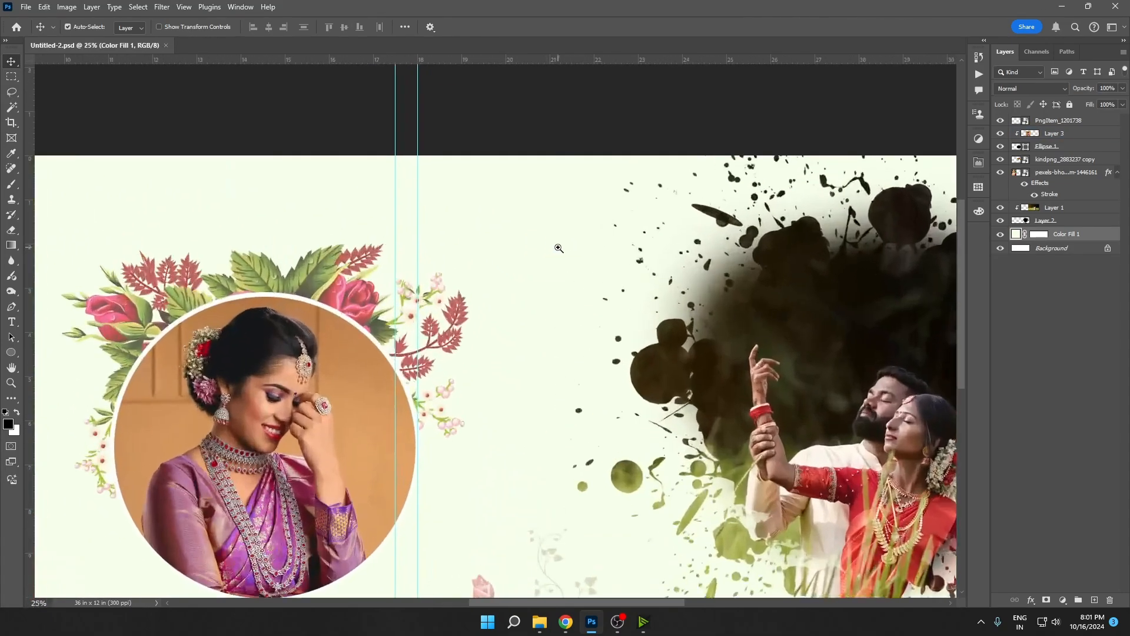
scroll(562, 248, down, 3)
click(539, 621)
click(618, 588)
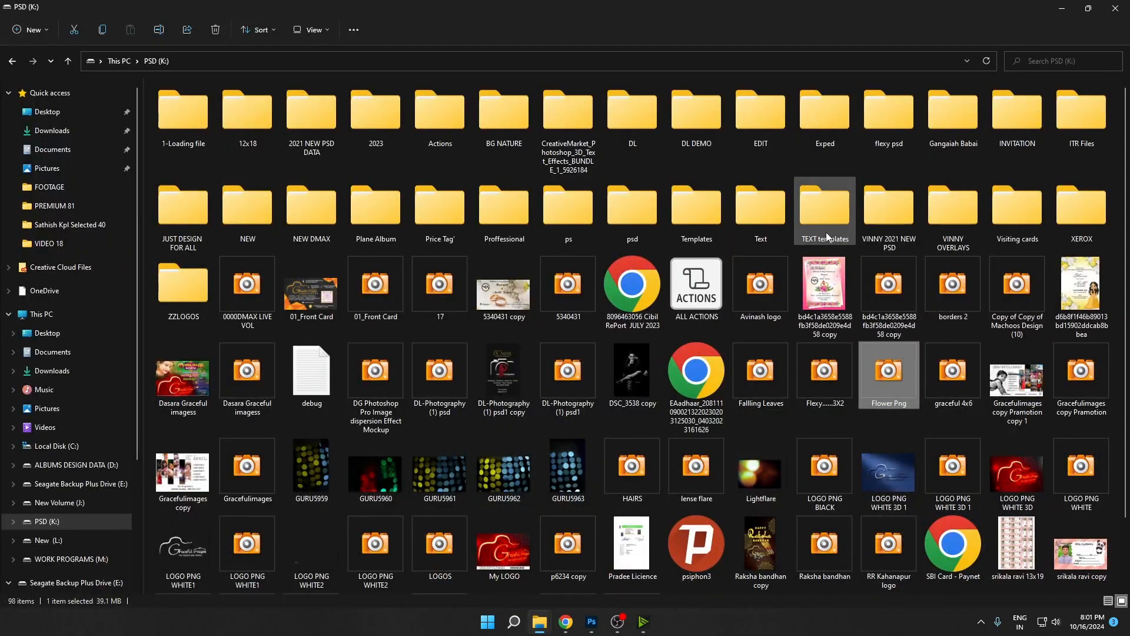
double_click(695, 218)
double_click(671, 149)
key(Escape)
key(alt+Tab)
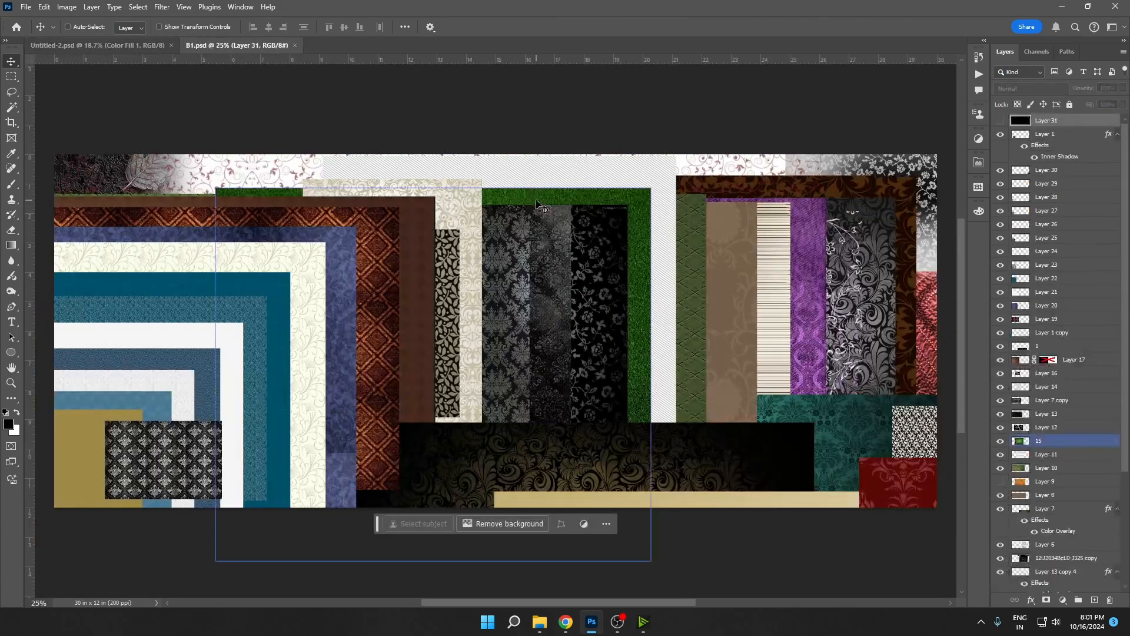
Step: Bring the plain blue texture from B1.psd into the Untitled-2 spread above Color Fill 1 and close B1.psd
ctrl+click(298, 324)
ctrl+click(238, 363)
ctrl+click(559, 331)
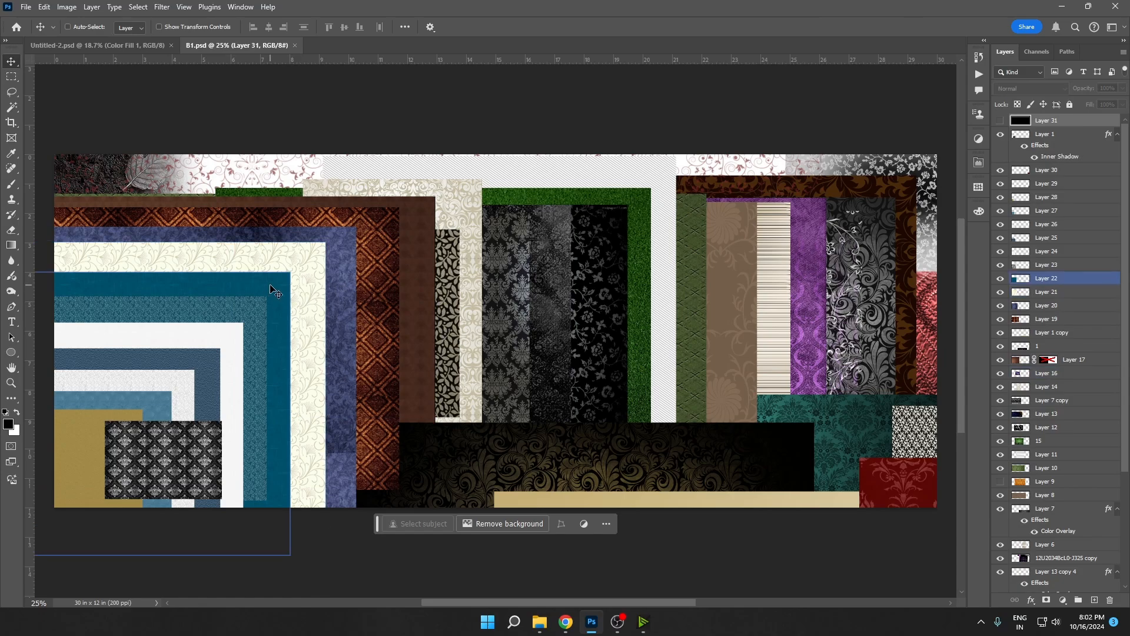
right_click(357, 282)
click(358, 283)
right_click(142, 404)
click(151, 408)
drag(141, 406, 399, 307)
click(286, 45)
scroll(473, 270, down, 5)
Step: Move and enlarge the blue texture on Layer 4 so it covers the spread background beside the bride portrait
drag(477, 271, 348, 242)
key(ctrl+t)
drag(362, 303, 491, 454)
drag(490, 337, 821, 349)
key(Return)
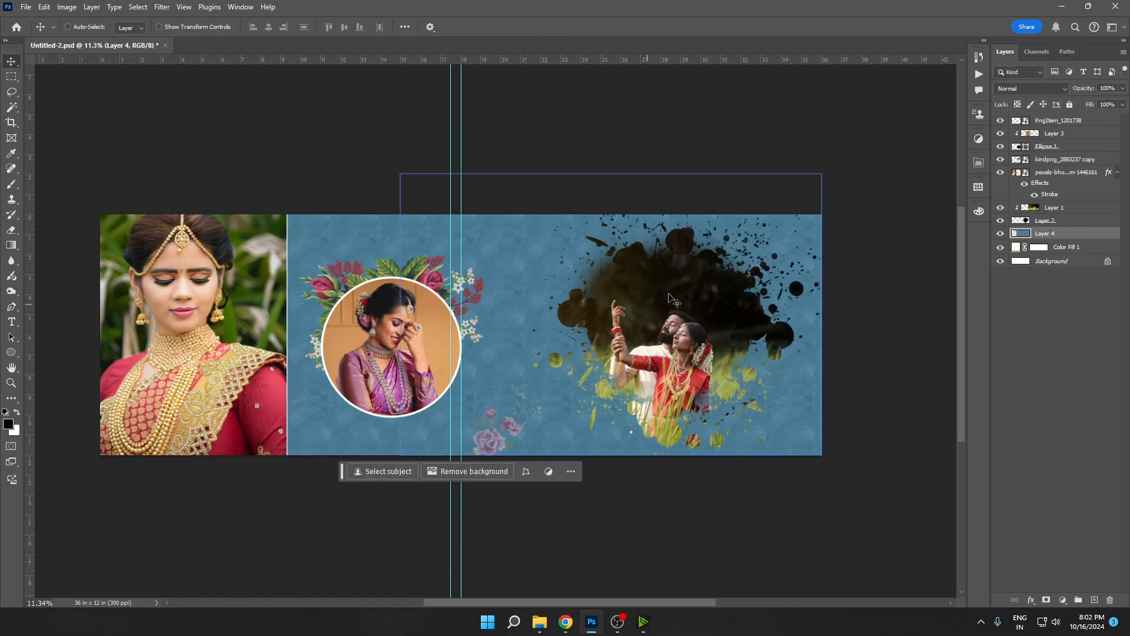
Step: Reduce the opacity of the blue texture on Layer 4 to 32%
drag(1042, 89, 1041, 88)
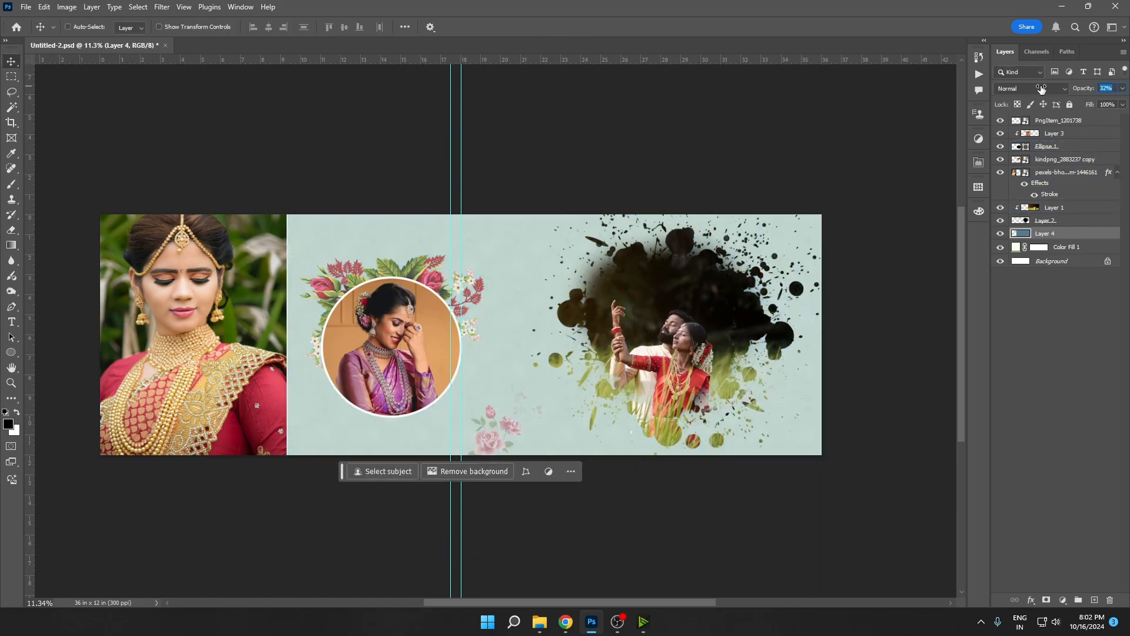
drag(366, 279, 426, 300)
drag(813, 174, 605, 265)
scroll(605, 264, up, 2)
click(1120, 221)
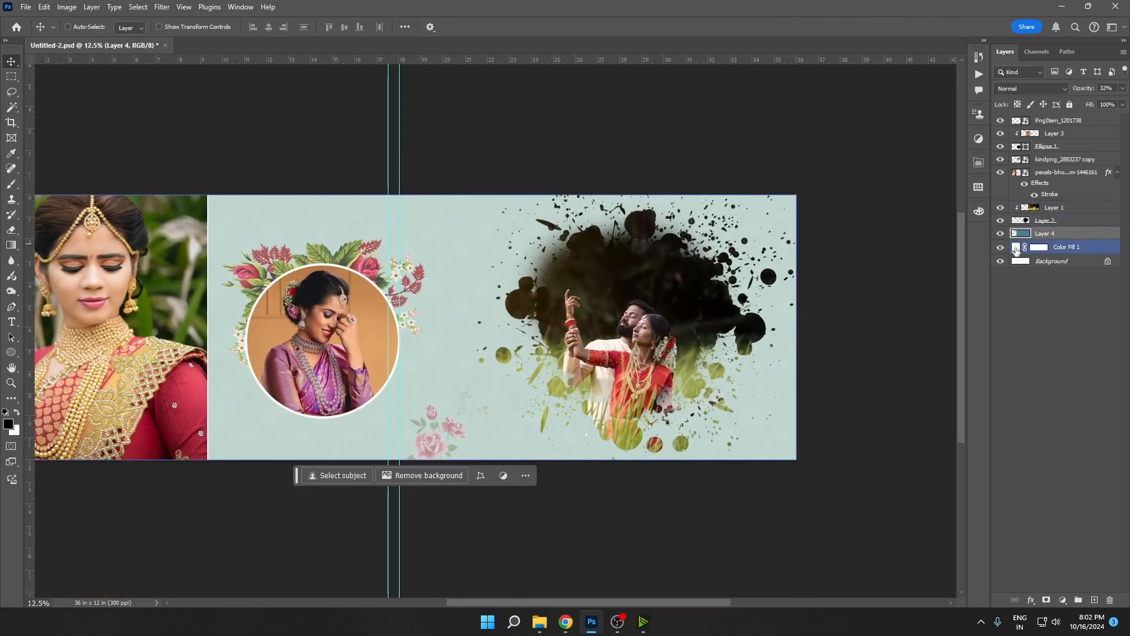
Step: Try stronger green tints for Color Fill 1, set it to #f7ffeb and save the document
double_click(1015, 248)
drag(834, 318, 812, 304)
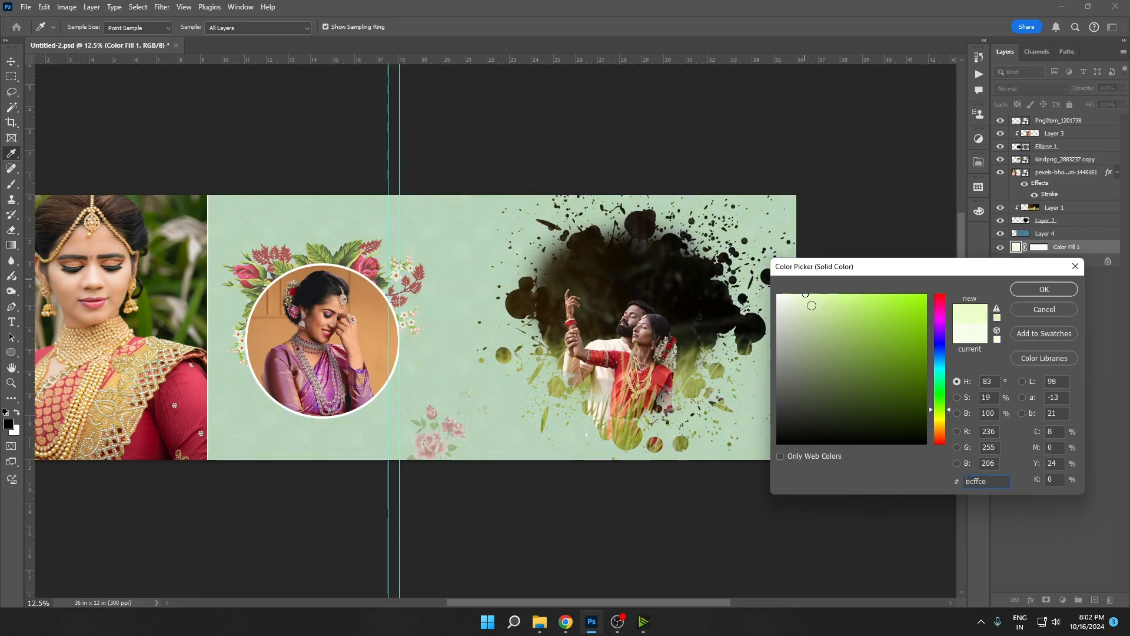
click(1043, 289)
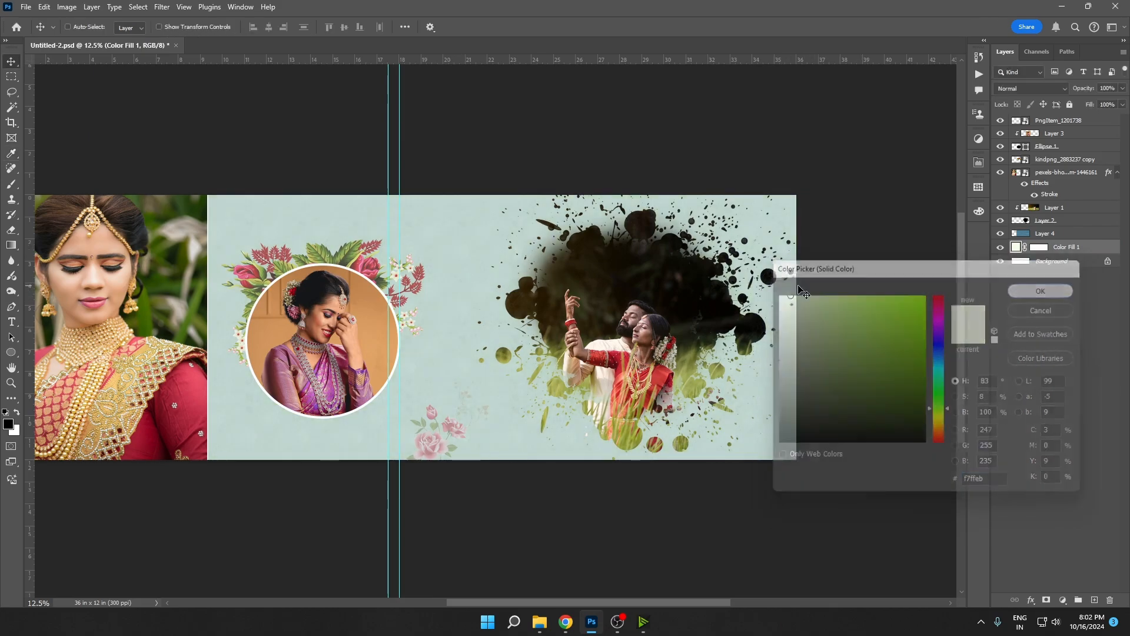
scroll(496, 311, down, 3)
scroll(449, 305, up, 3)
key(ctrl+s)
Step: Widen the Layer 2 splatter shape on both sides with Free Transform and save the document
right_click(736, 320)
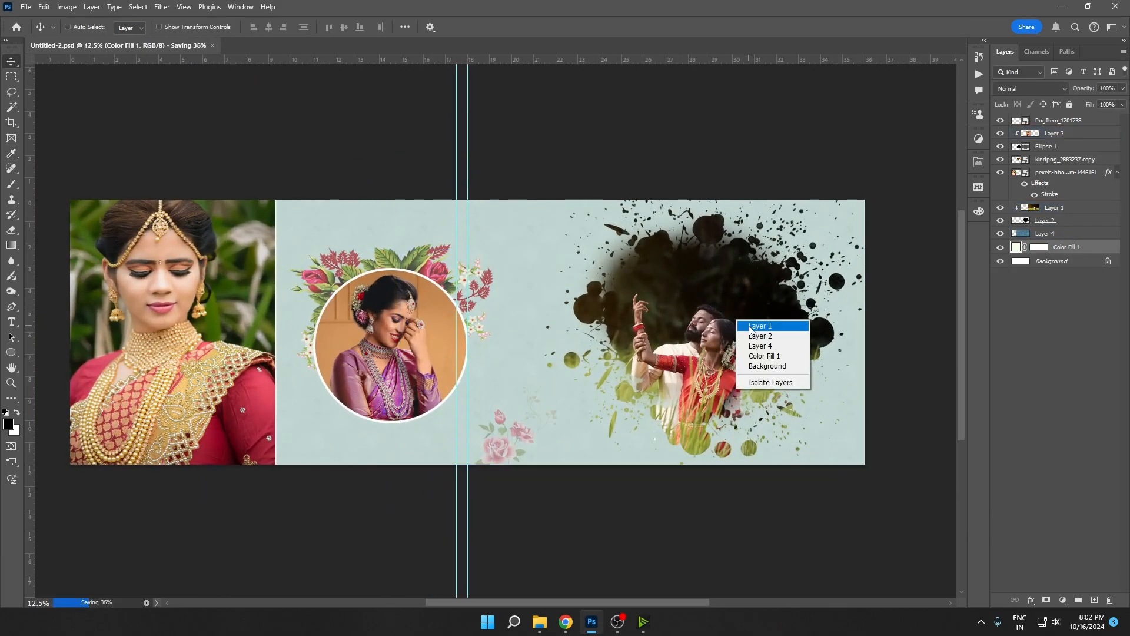
click(752, 326)
key(ctrl+t)
drag(870, 312, 883, 313)
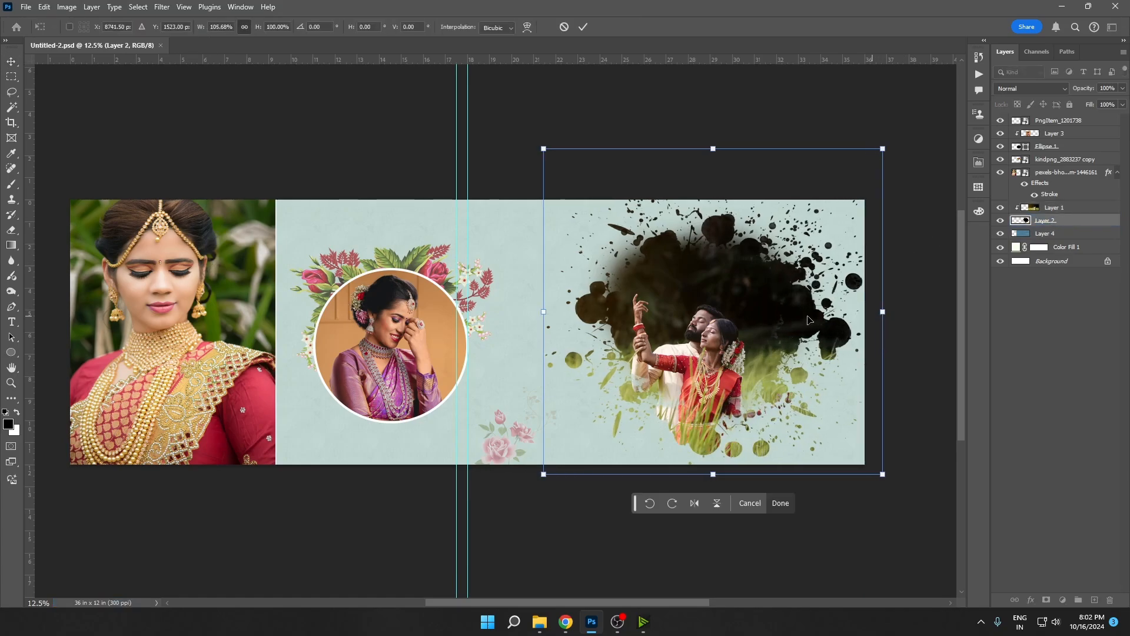
drag(536, 312, 529, 312)
key(Return)
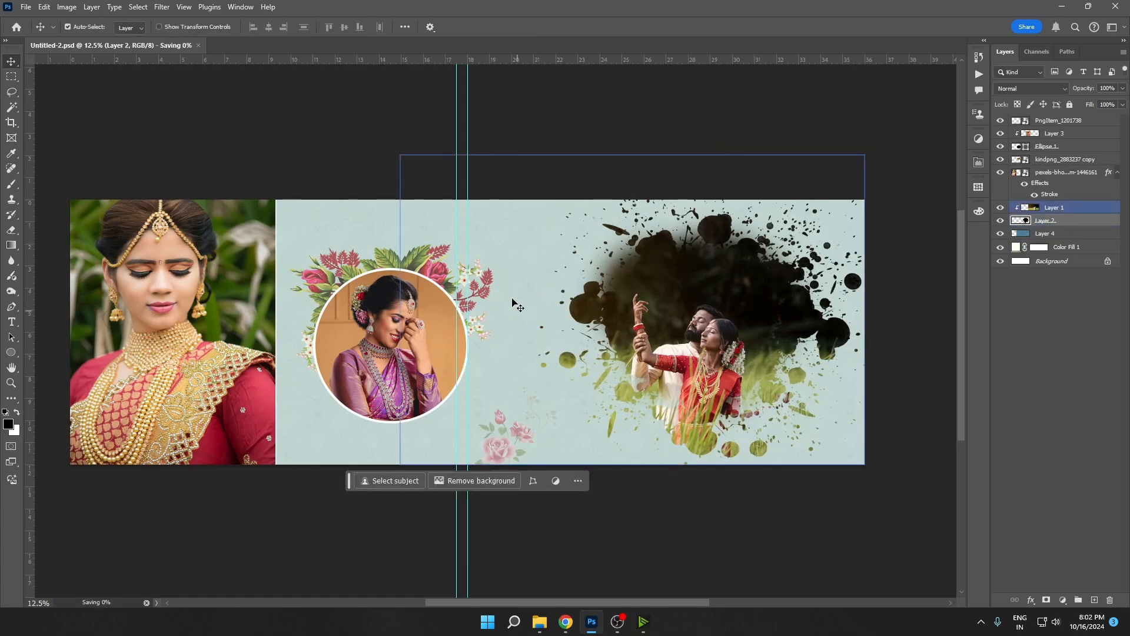
key(ctrl+space)
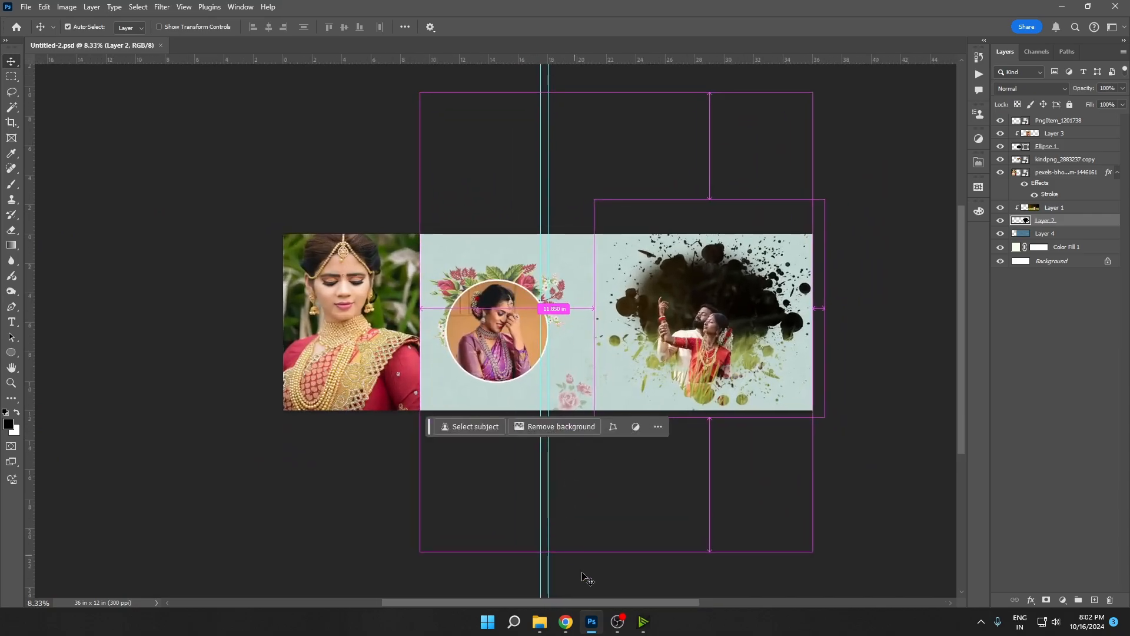
Step: Look through the design files in the Templates folder and open DINESH ALBUM - 01 for its wedding titles
mouse_move(540, 622)
click(592, 567)
double_click(764, 345)
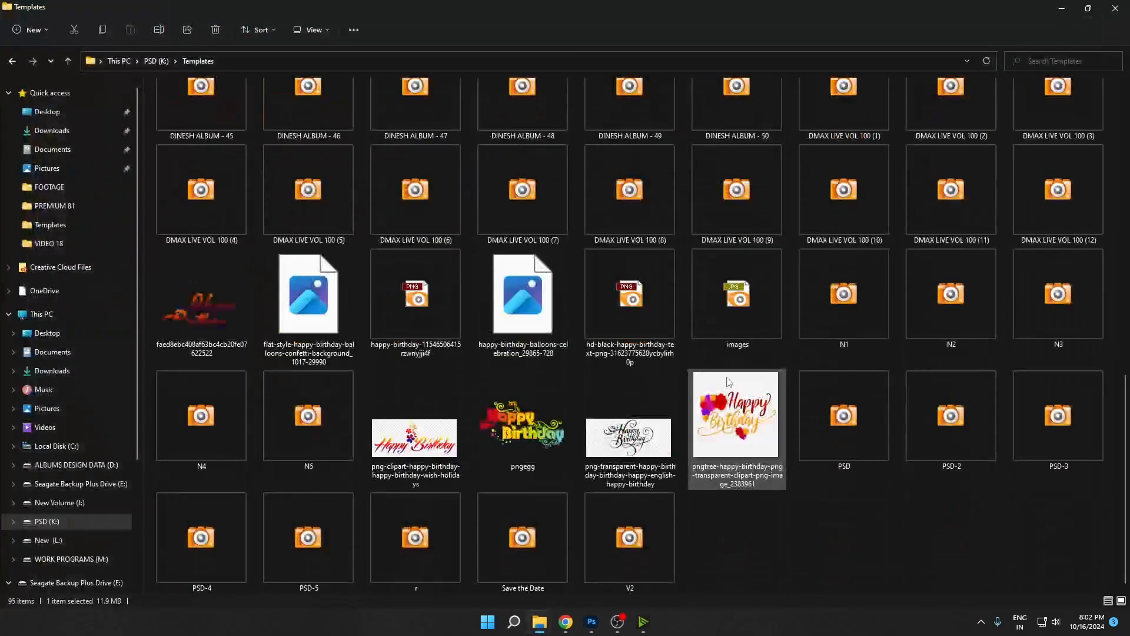
double_click(729, 382)
key(Escape)
double_click(738, 165)
key(Escape)
double_click(653, 301)
key(Escape)
double_click(616, 246)
double_click(615, 245)
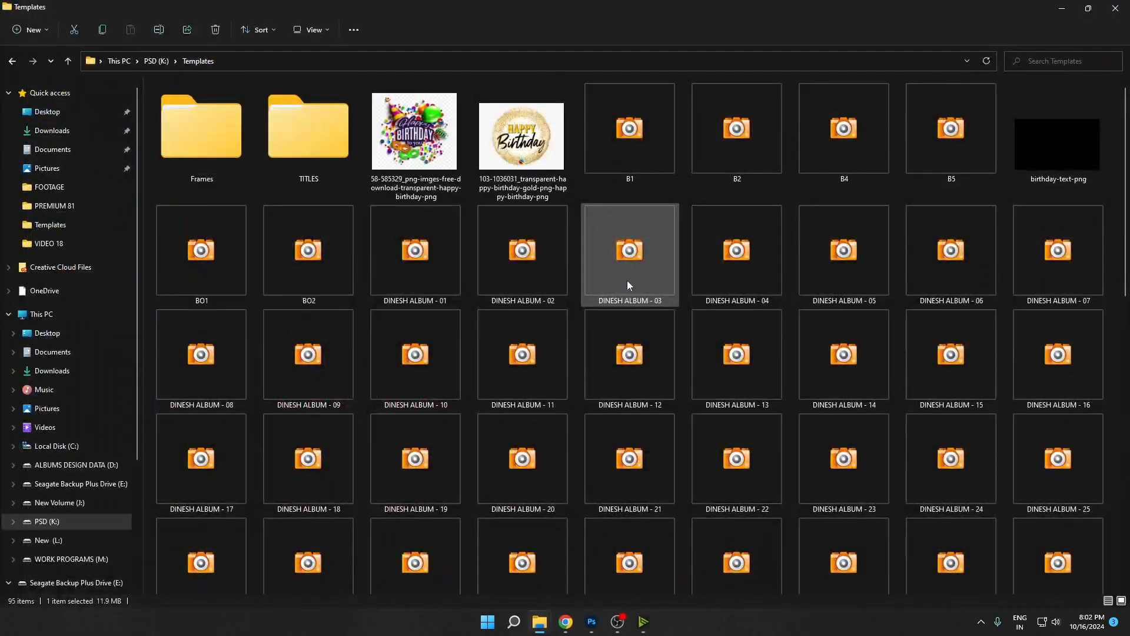
double_click(628, 280)
key(Escape)
double_click(855, 334)
key(Escape)
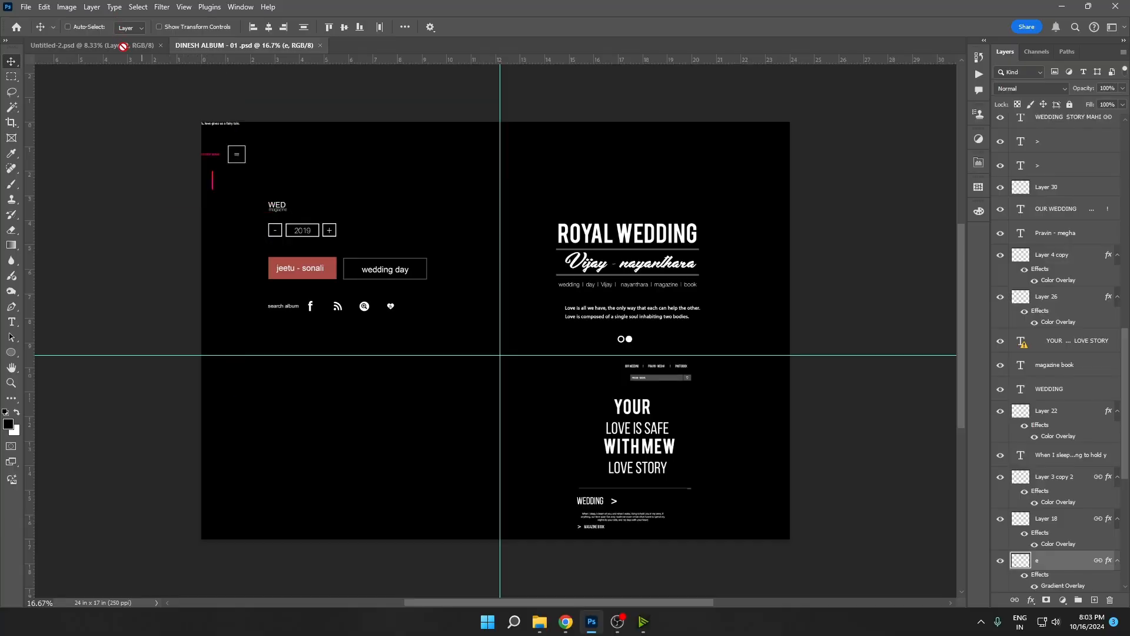
Step: Bring the linked Bride title group from DINESH ALBUM - 01 into the spread directly above Layer 4
drag(123, 47, 645, 299)
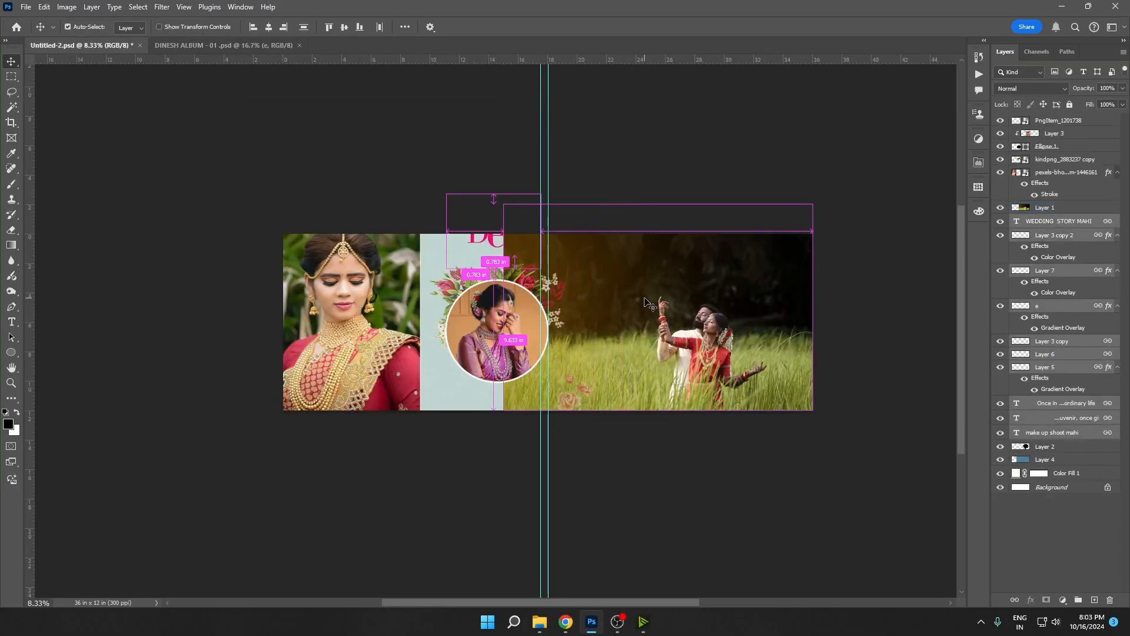
key(ctrl+z)
right_click(578, 253)
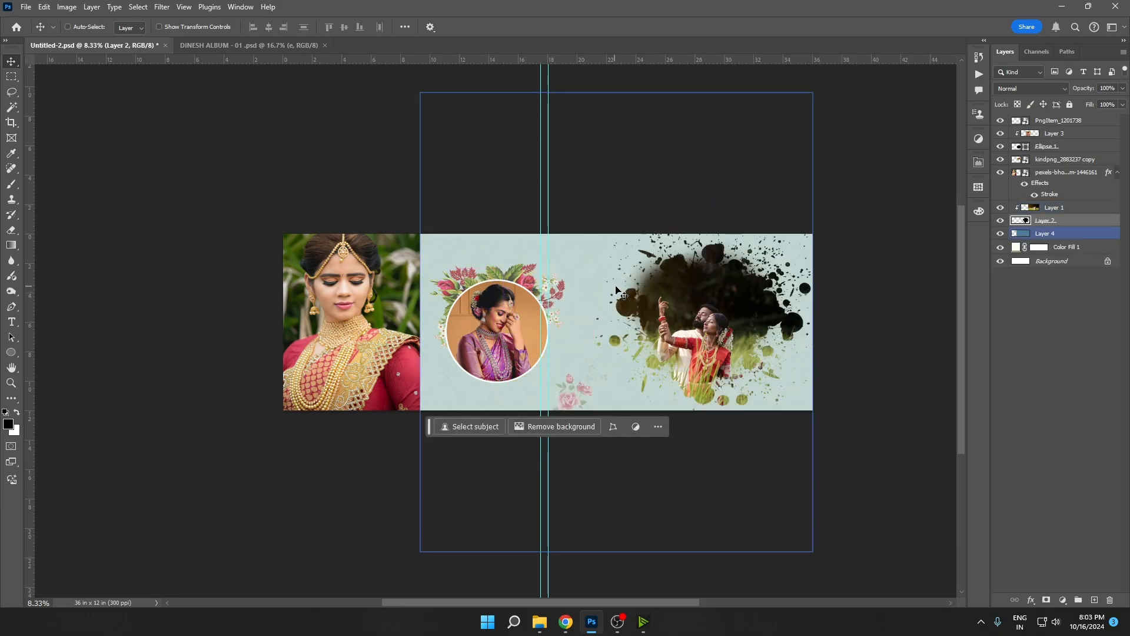
click(591, 256)
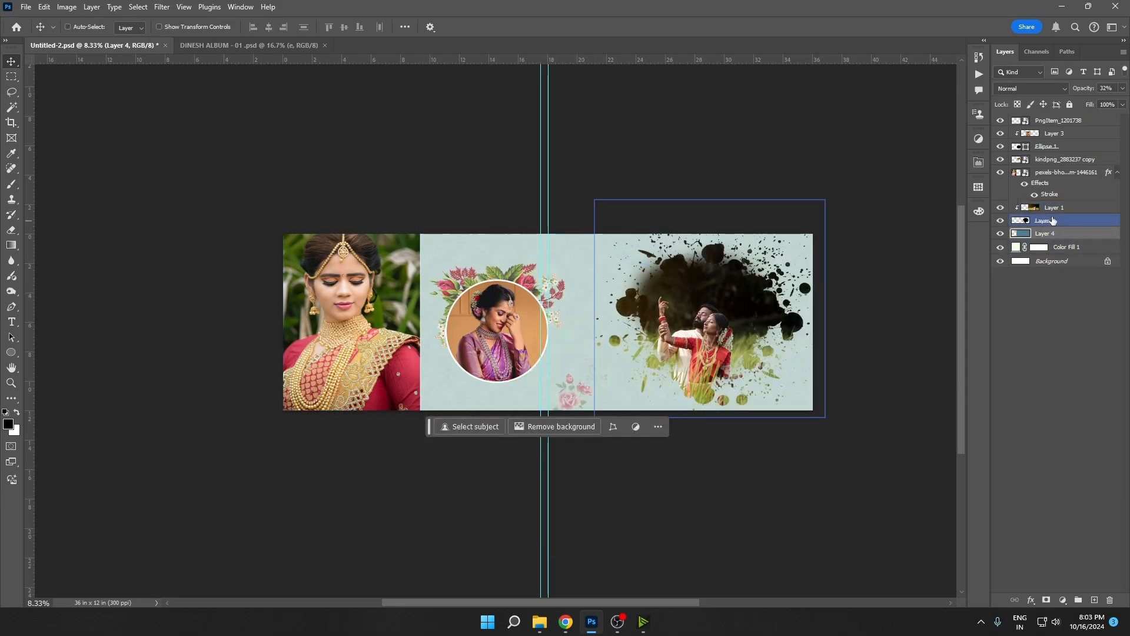
click(241, 45)
drag(178, 100, 612, 318)
Step: Scale down the Bride title group, place it between the circle photo and the splatter photo, and save the document
drag(612, 318, 597, 344)
drag(604, 351, 706, 377)
key(ctrl+t)
drag(675, 205, 603, 263)
drag(550, 333, 509, 332)
key(Return)
key(ctrl+s)
drag(596, 332, 572, 327)
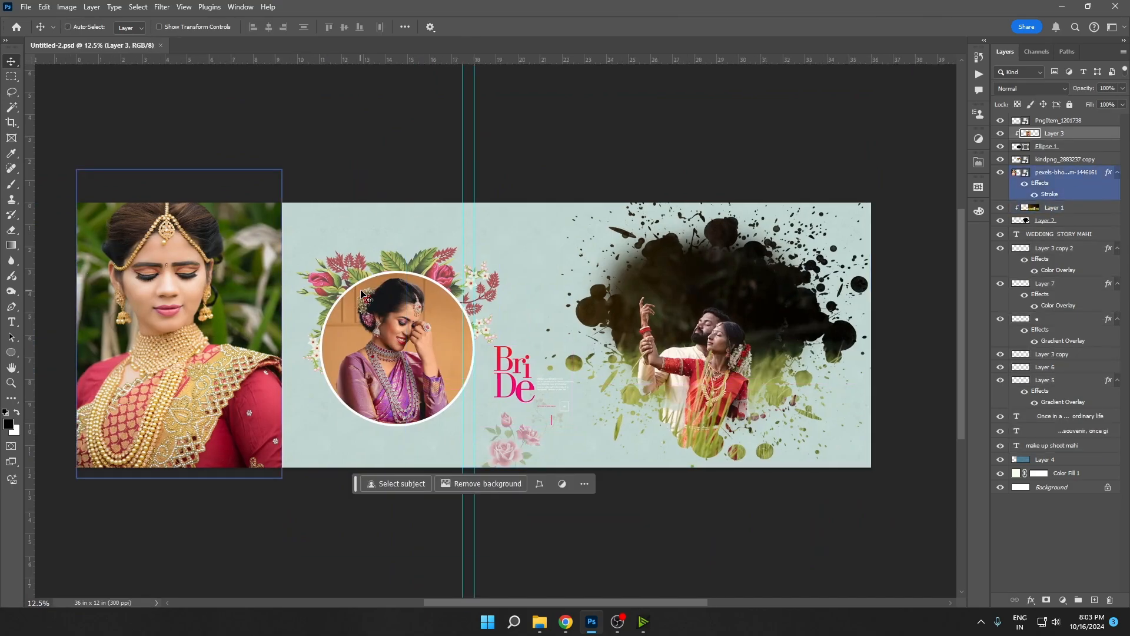
ctrl+click(361, 292)
right_click(559, 251)
click(581, 270)
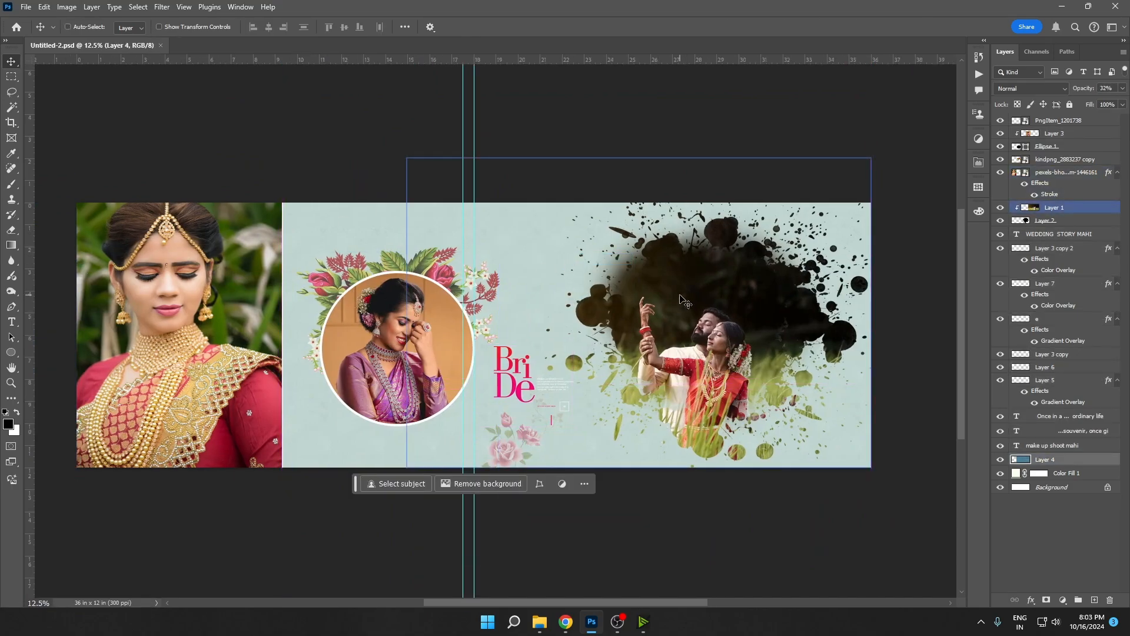
right_click(677, 299)
click(694, 307)
Step: Try moving the linked Bride title group closer to the circle photo, then undo the move
right_click(517, 372)
click(525, 377)
right_click(517, 362)
click(539, 378)
ctrl+click(518, 365)
right_click(517, 365)
click(524, 369)
drag(516, 363, 483, 367)
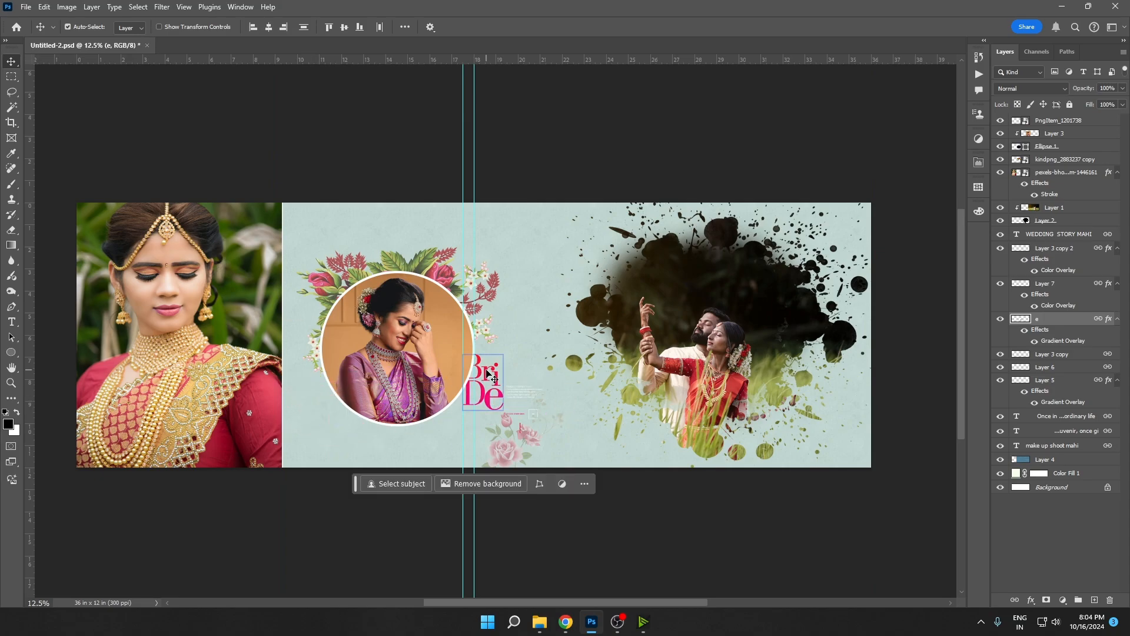
key(ctrl+z)
Step: Save a copy of the spread as Untitled-2 copy in the VIDEO 18 folder and close the document
ctrl+click(446, 357)
drag(544, 331, 492, 323)
scroll(574, 325, up, 3)
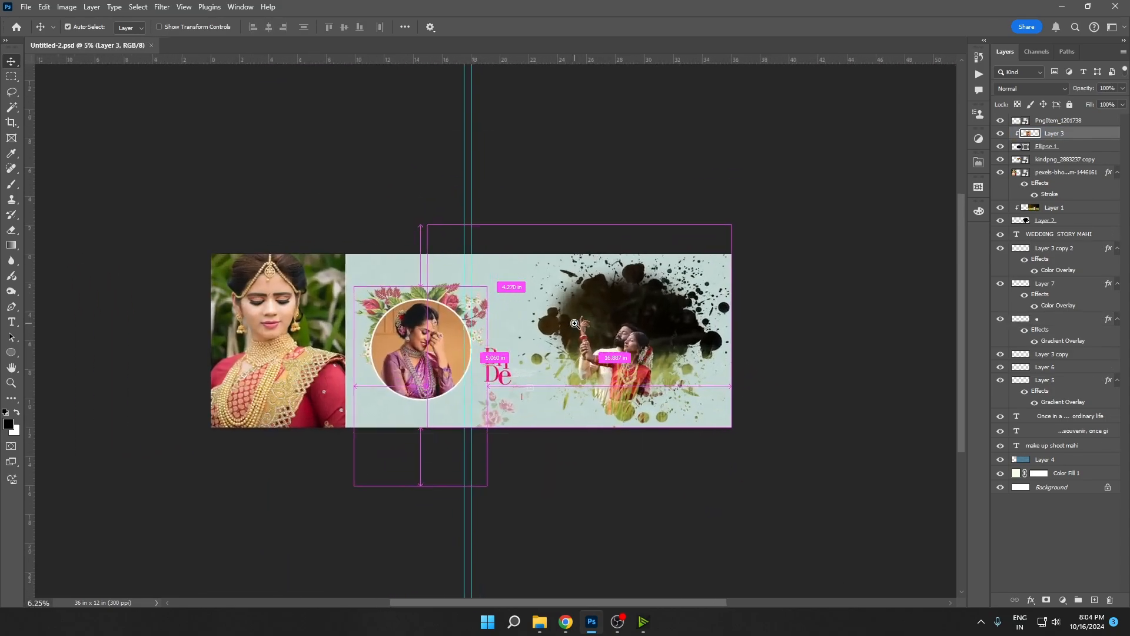
key(ctrl+alt+s)
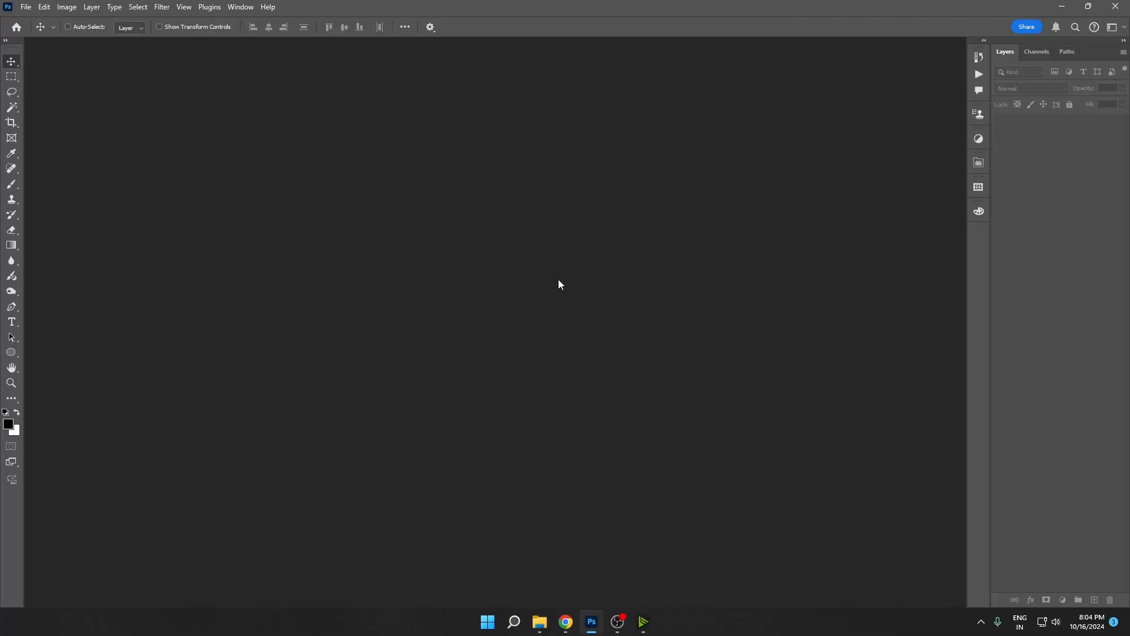
Step: Browse the VIDEO 18 project folder for files to open
key(ctrl+o)
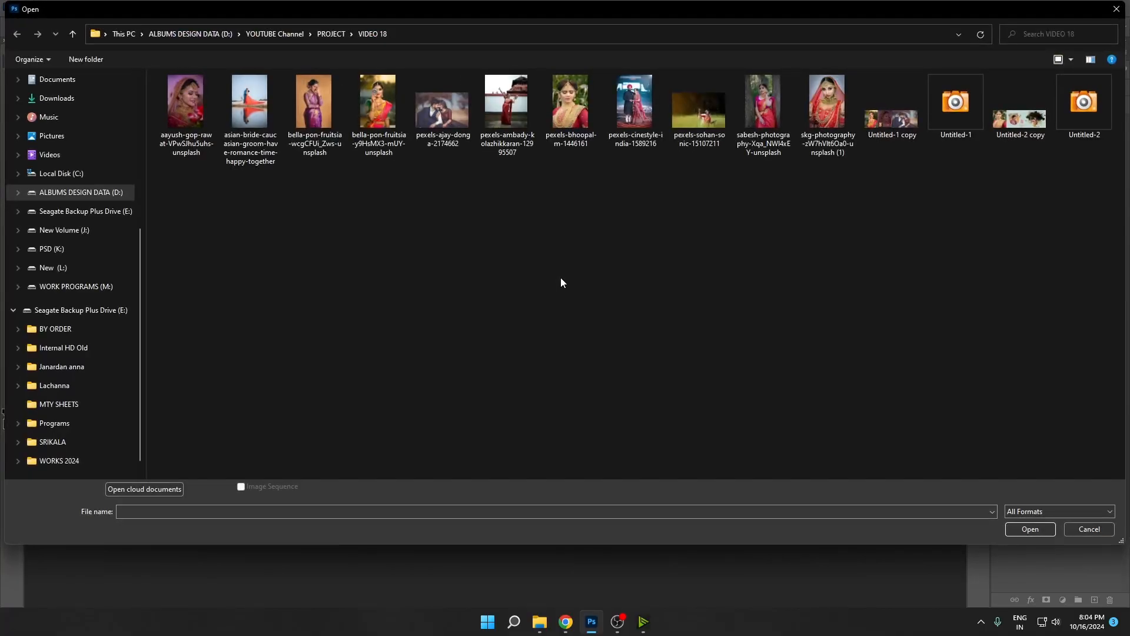
right_click(560, 278)
click(587, 321)
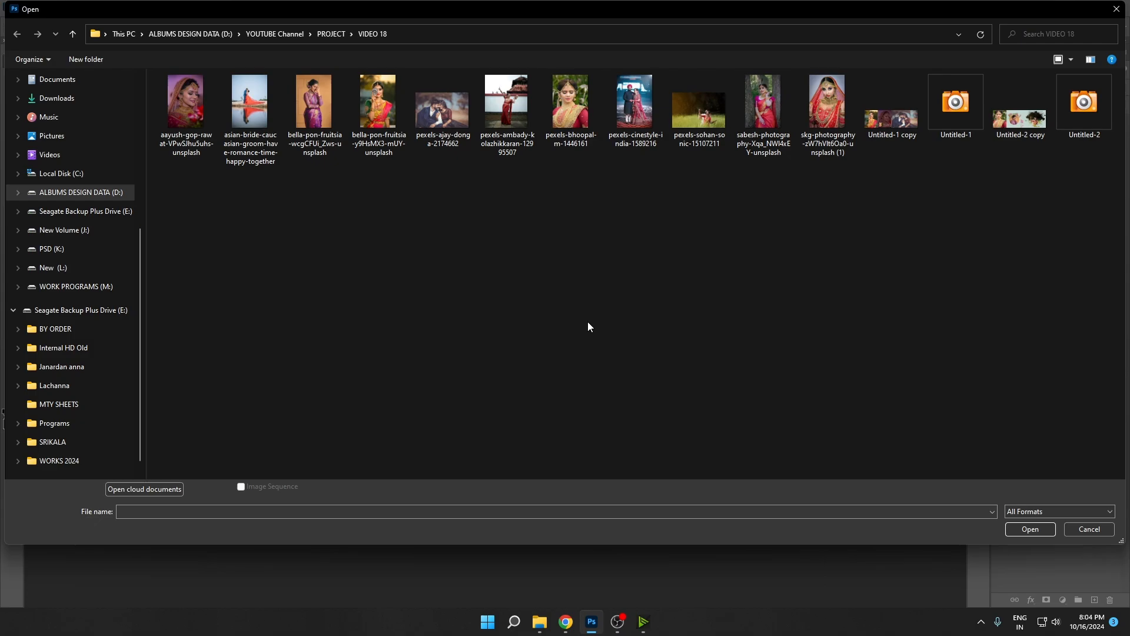